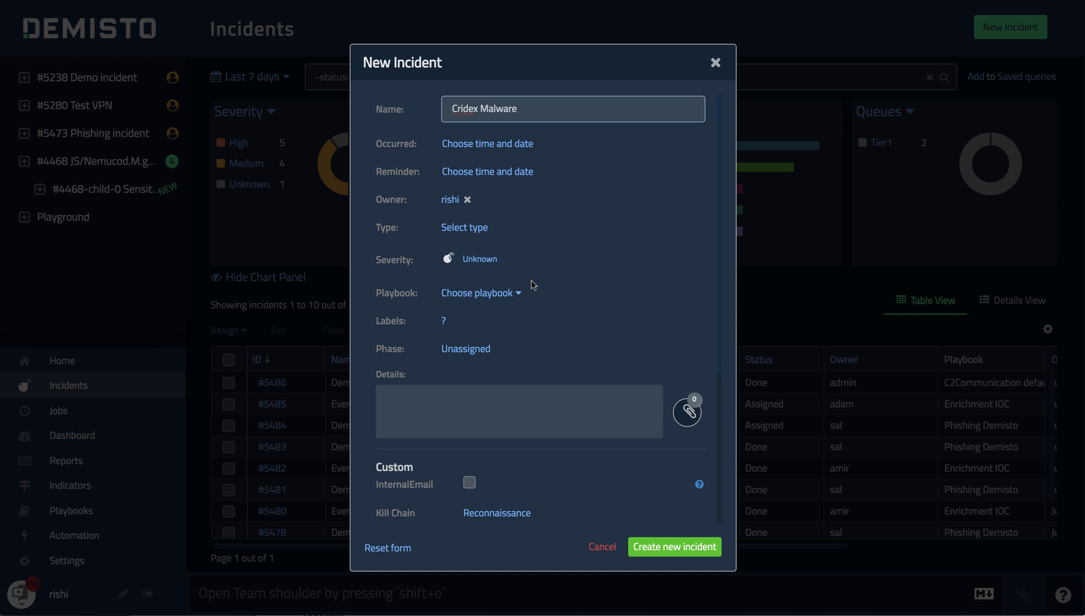
# - Create the new incident with the name Cridex Malware Analysis and open its War Room
pyautogui.write('Analysis')
pyautogui.click(676, 545)
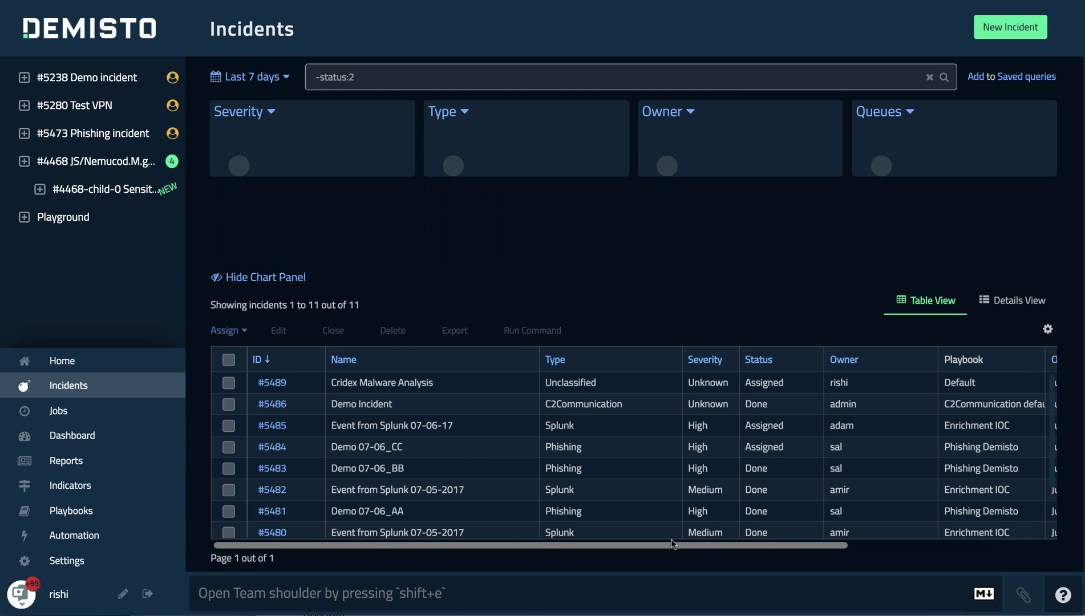
pyautogui.click(271, 385)
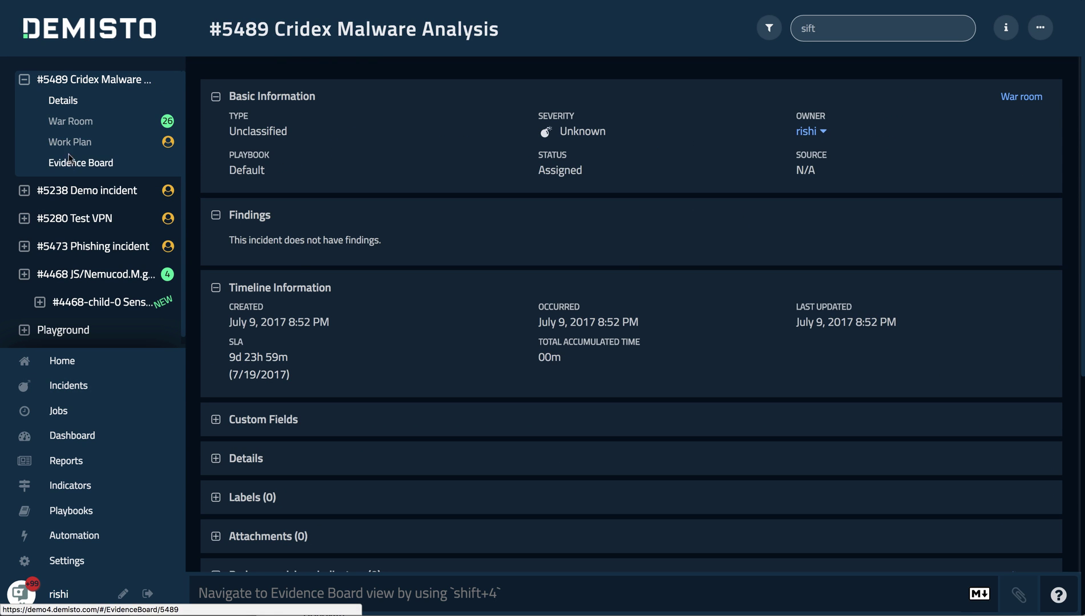
pyautogui.rightClick(74, 125)
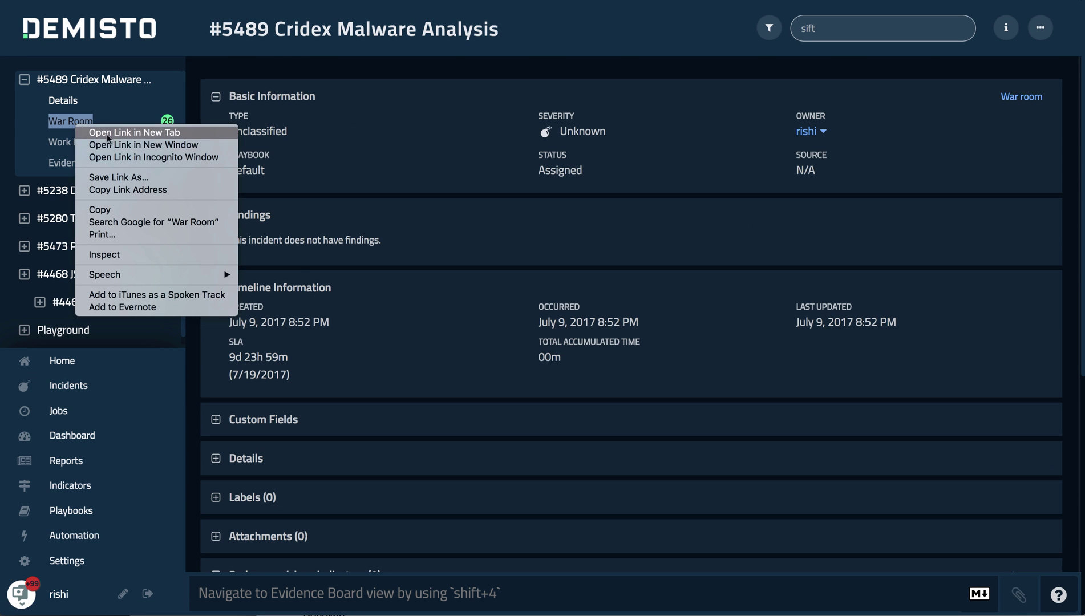
pyautogui.click(66, 120)
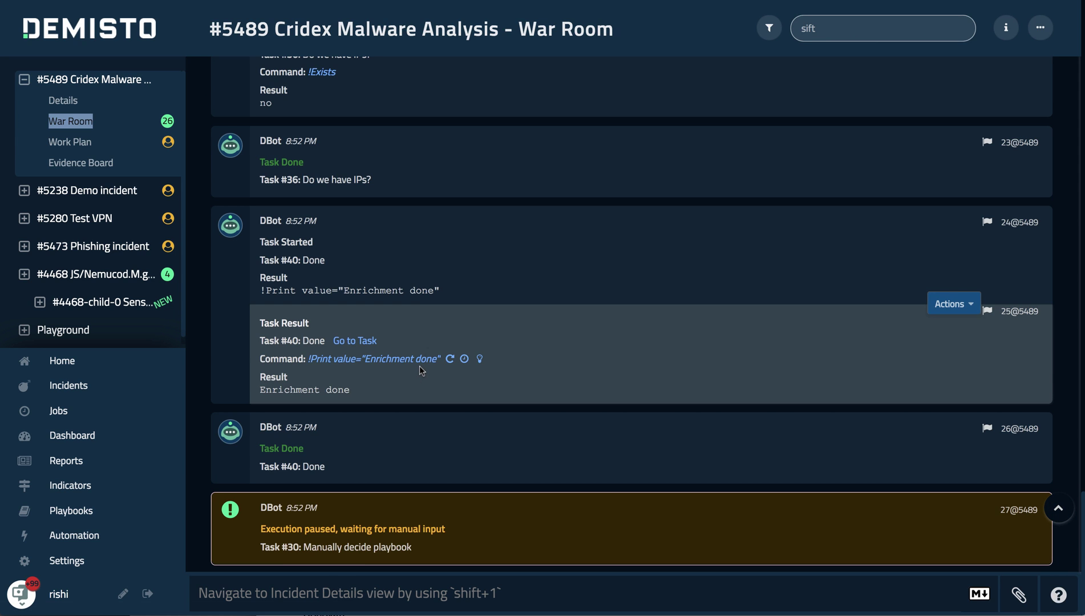
# - Compose a !copy-from command in the War Room with file=/tmp/cridex.vmem
pyautogui.click(342, 593)
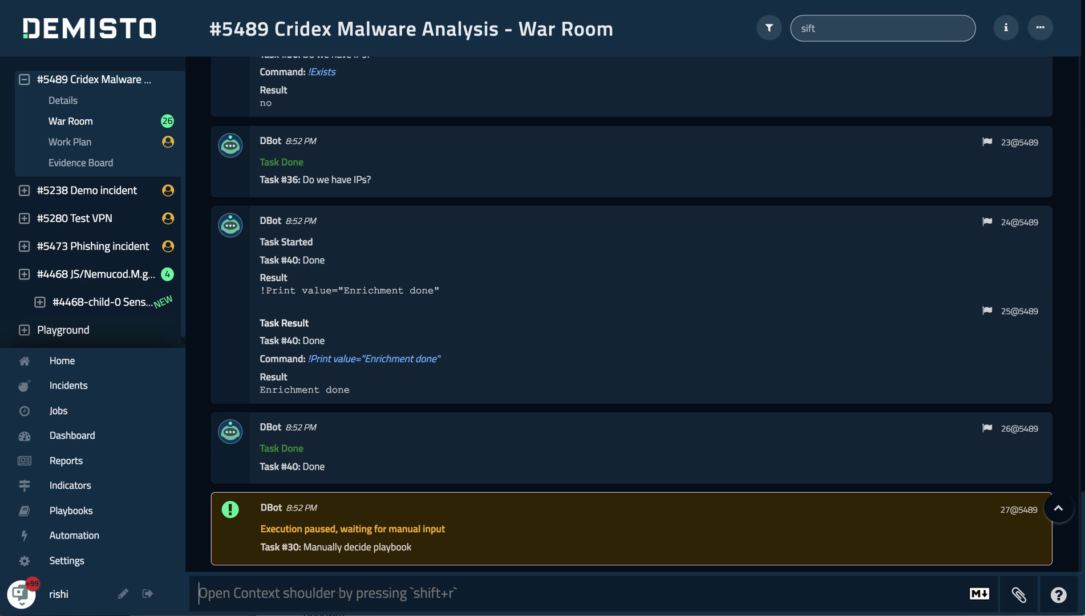
pyautogui.write('!')
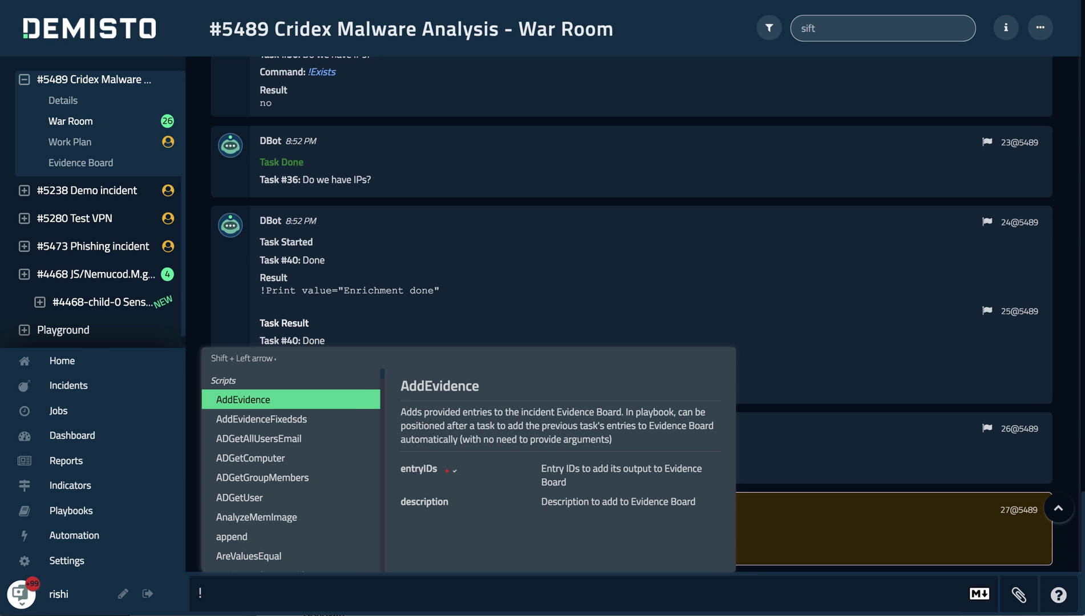
pyautogui.write('copy')
pyautogui.press('Down')
pyautogui.press('Down')
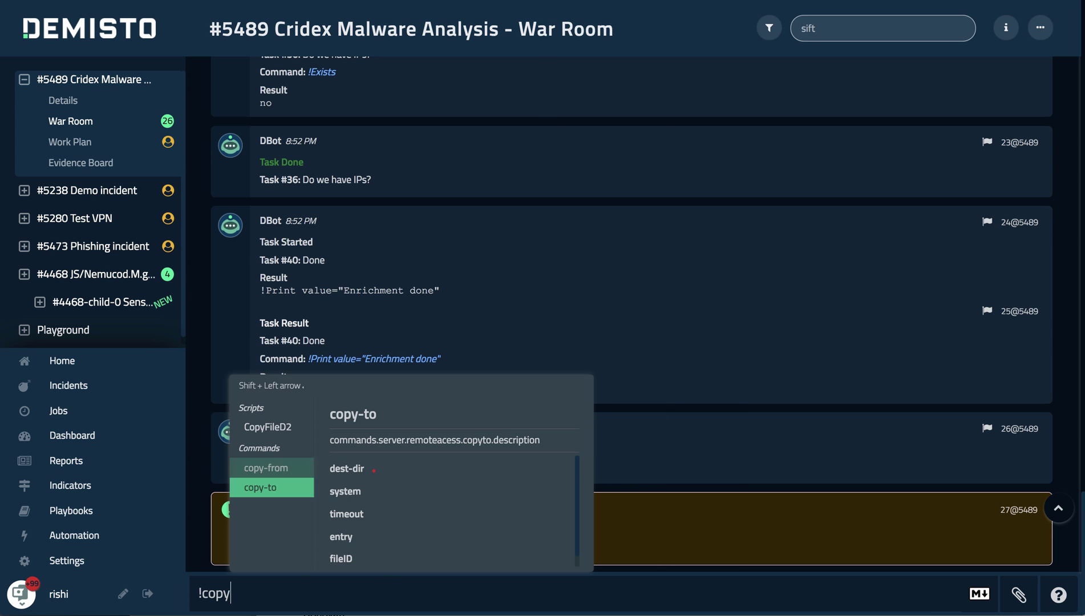
pyautogui.press('Up')
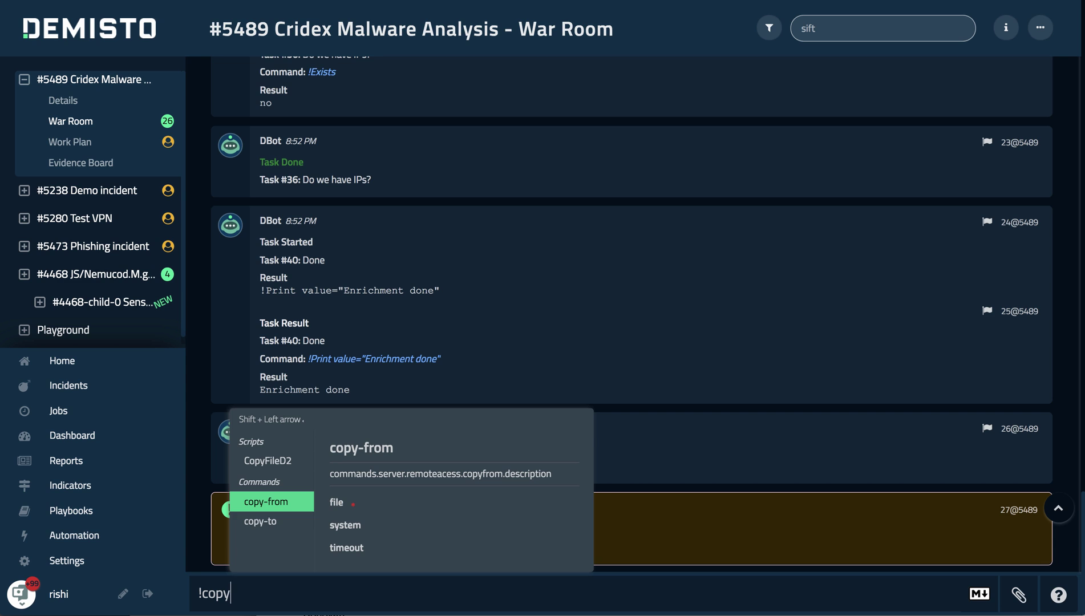
pyautogui.press('Return')
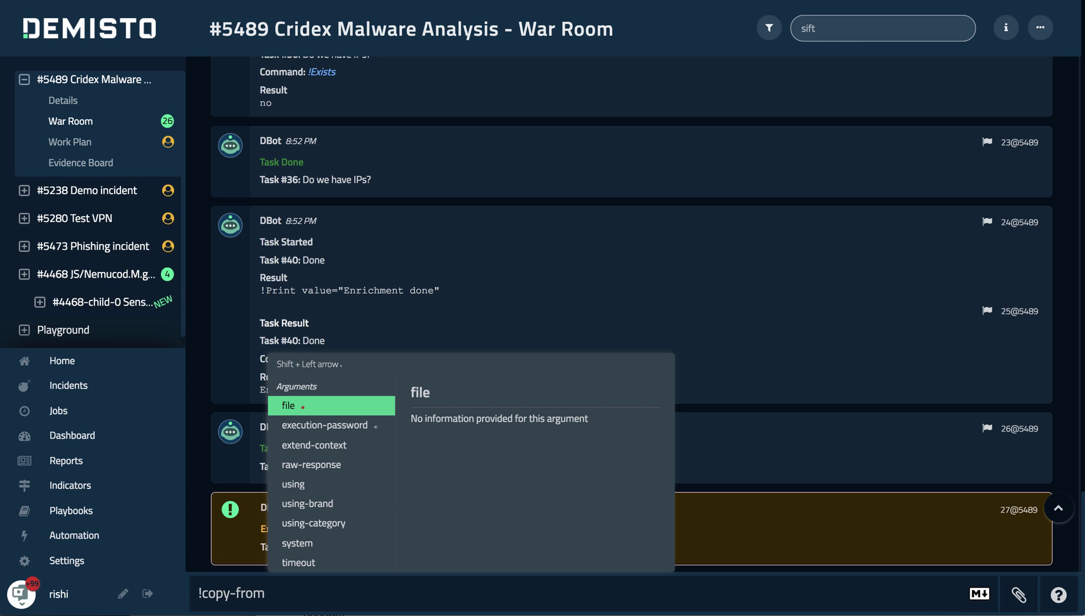
pyautogui.press('Return')
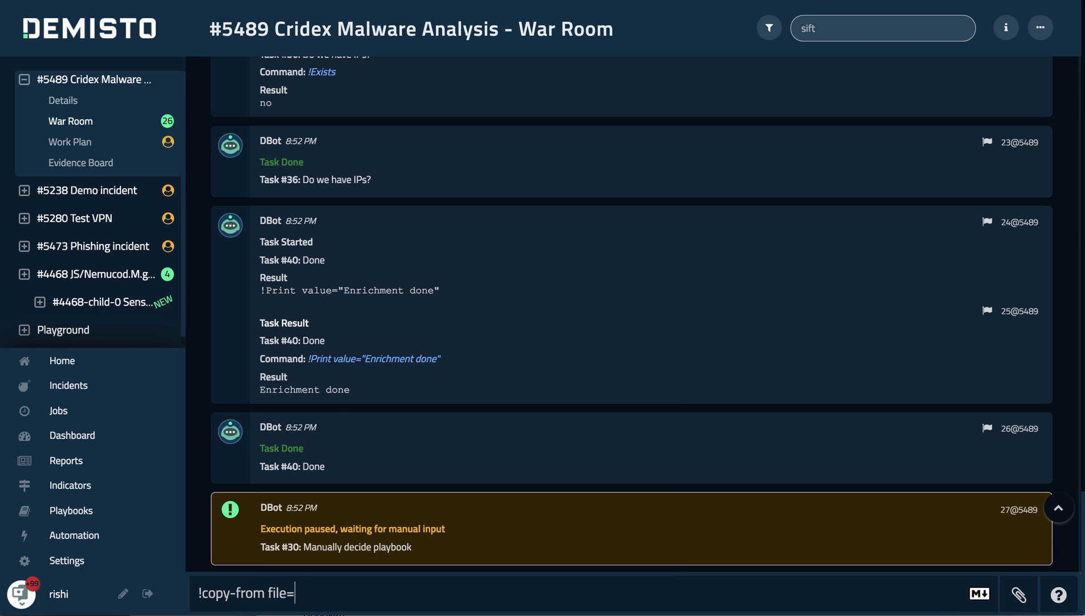
pyautogui.write('/tmp/cridex.vmem')
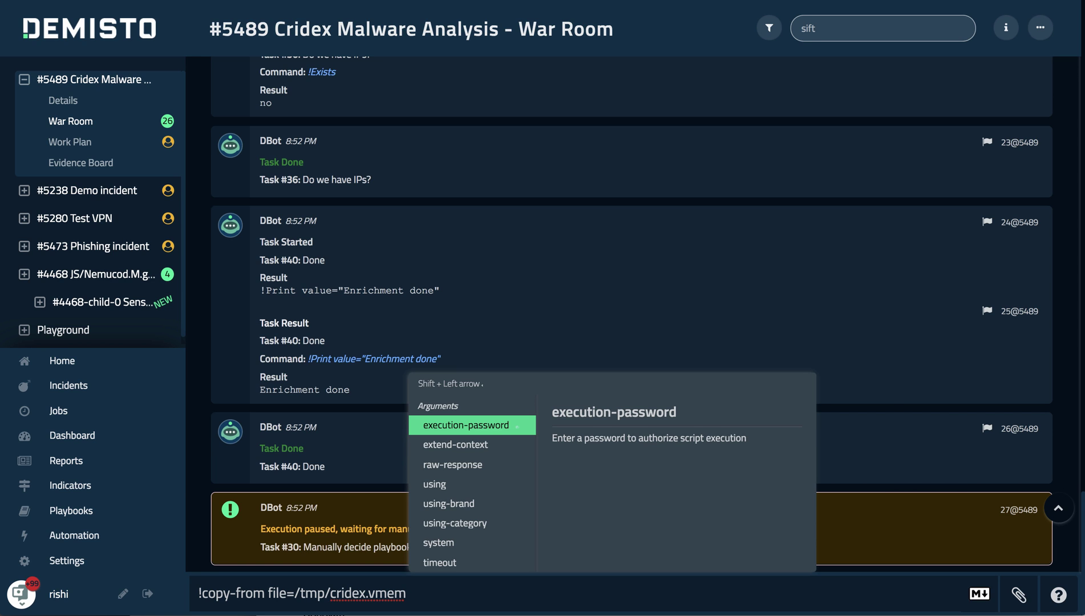
# - Add using=infected-laptop to the copy-from command and run it
pyautogui.press('Down')
pyautogui.press('Down')
pyautogui.press('Down')
pyautogui.press('Return')
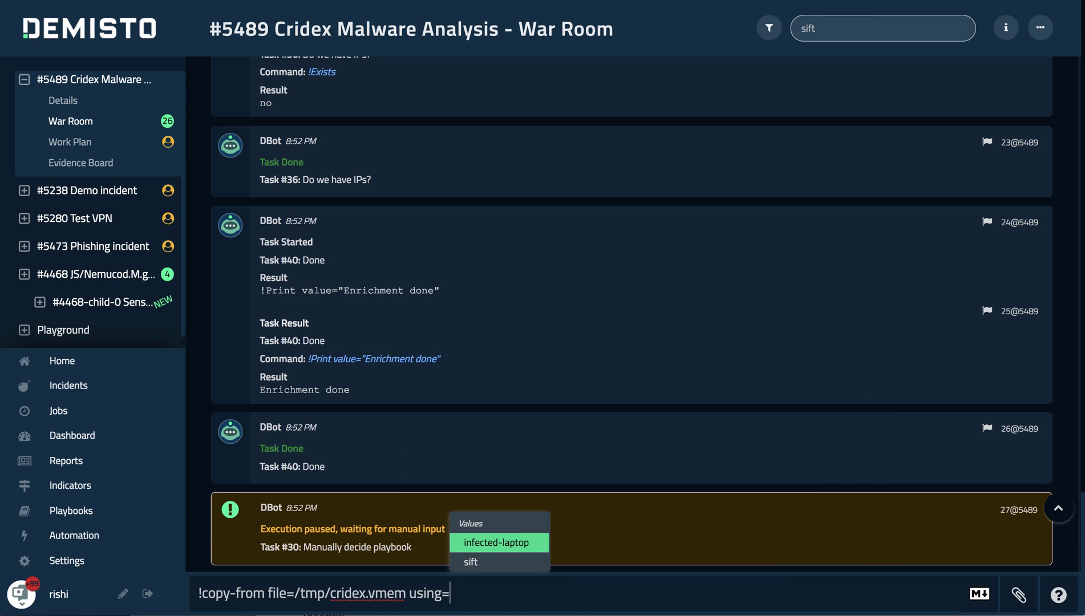
pyautogui.press('Return')
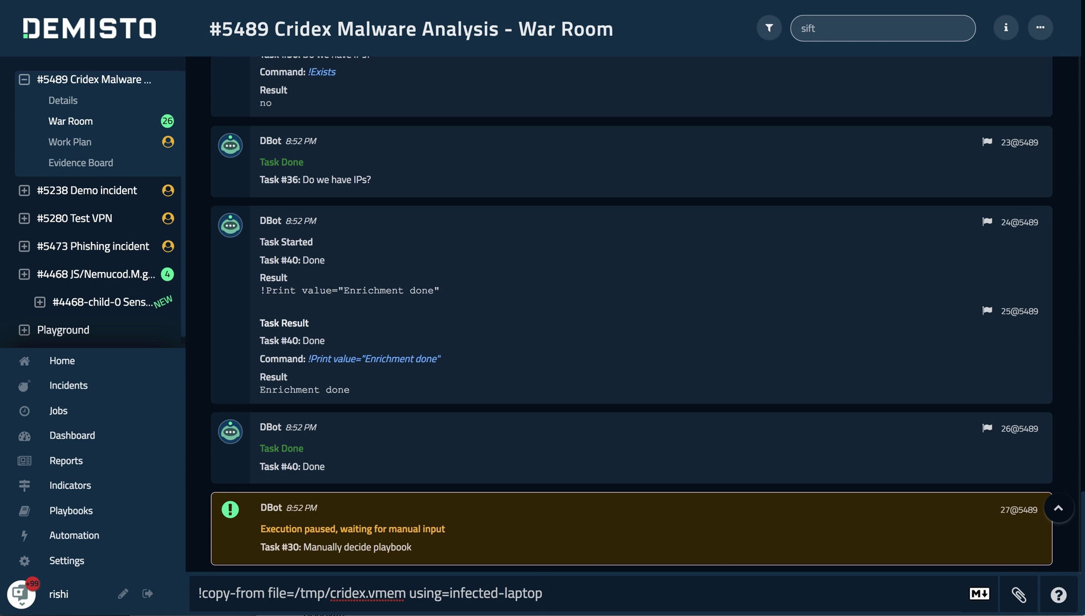
pyautogui.press('Return')
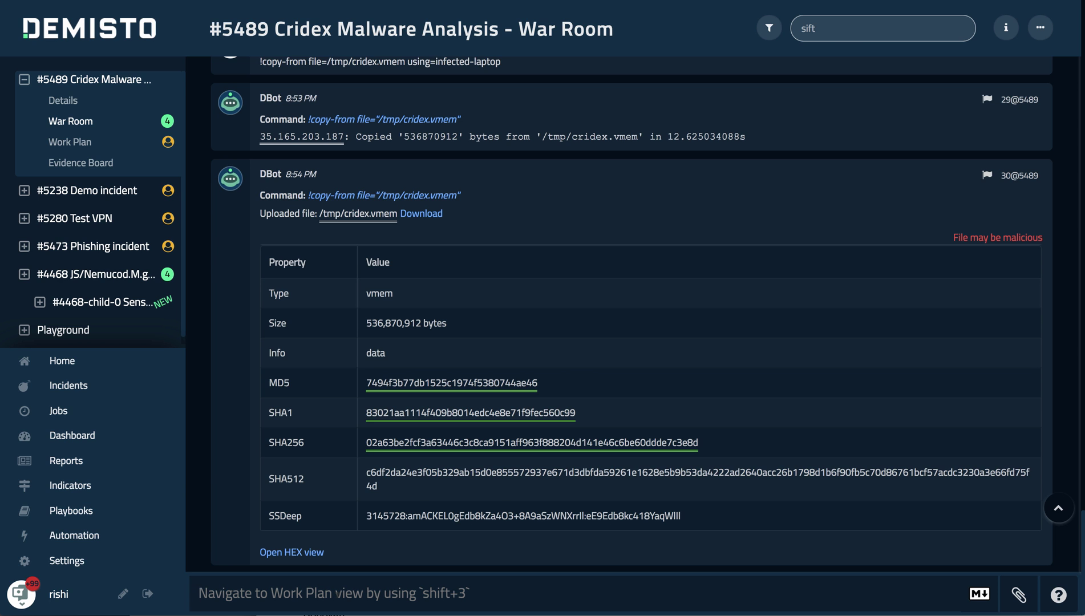
# - Search the integrations in Settings for "remote" to review the RemoteAccess instances
pyautogui.click(70, 562)
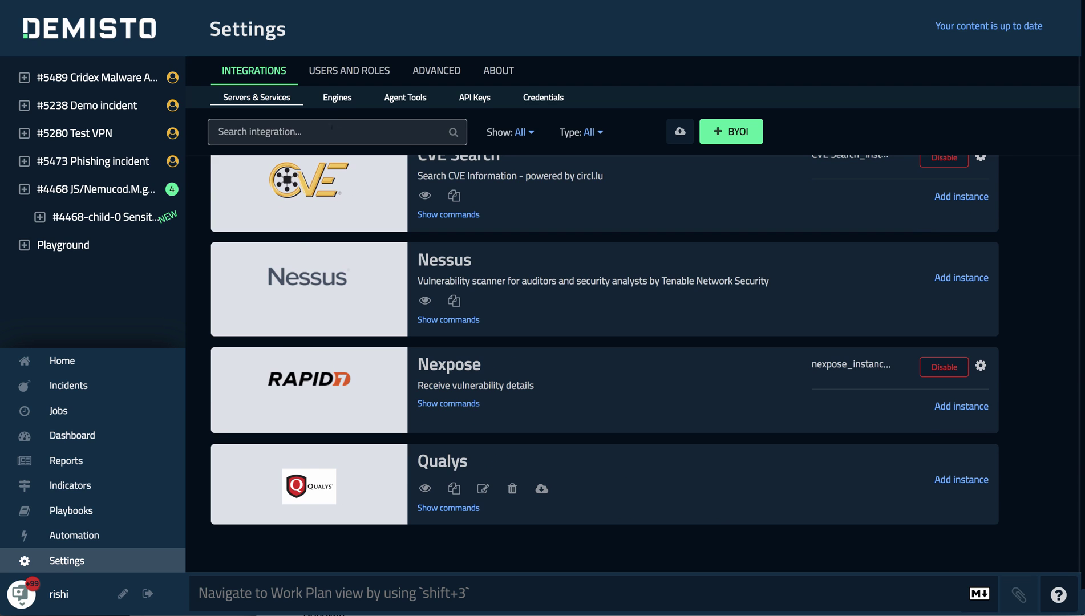
pyautogui.click(331, 128)
pyautogui.write('remote')
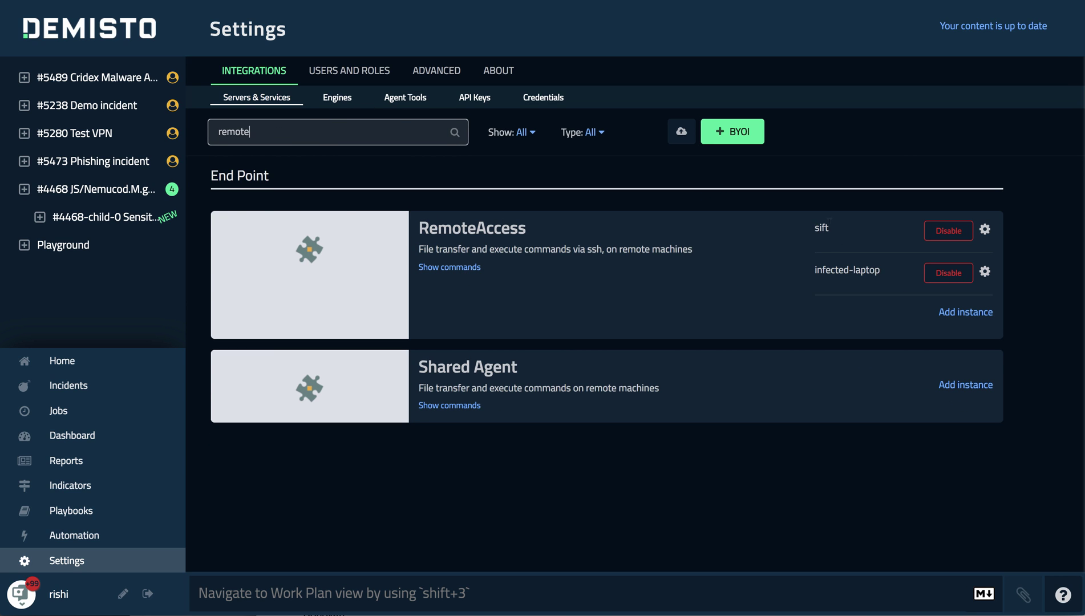
# - Return to the Cridex Malware Analysis War Room and compose a !copy-to command with dest-dir=/home/ubuntu/memdumps
pyautogui.click(84, 80)
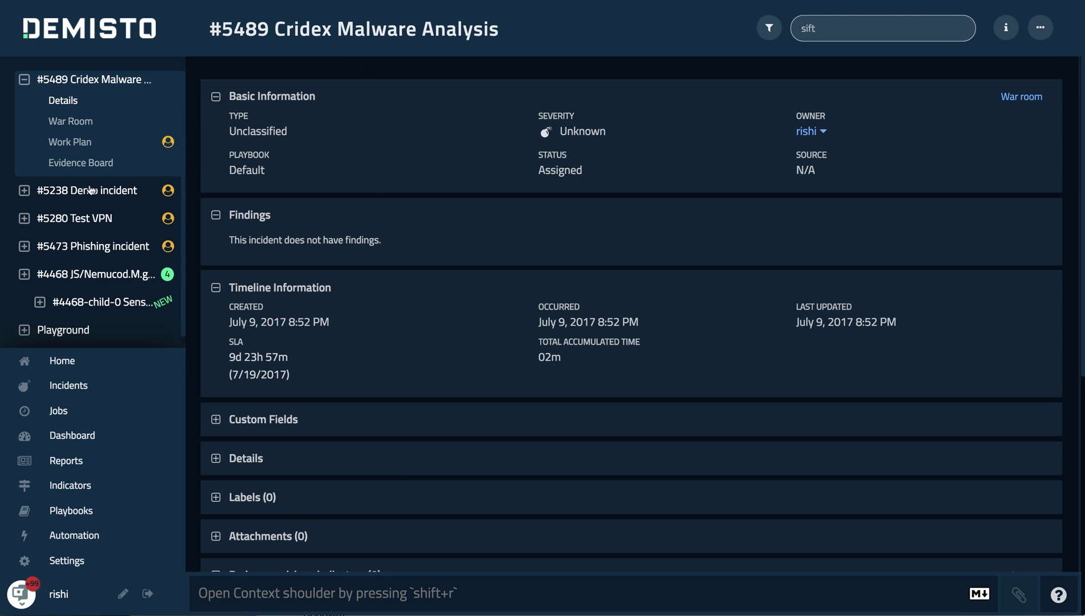
pyautogui.click(86, 122)
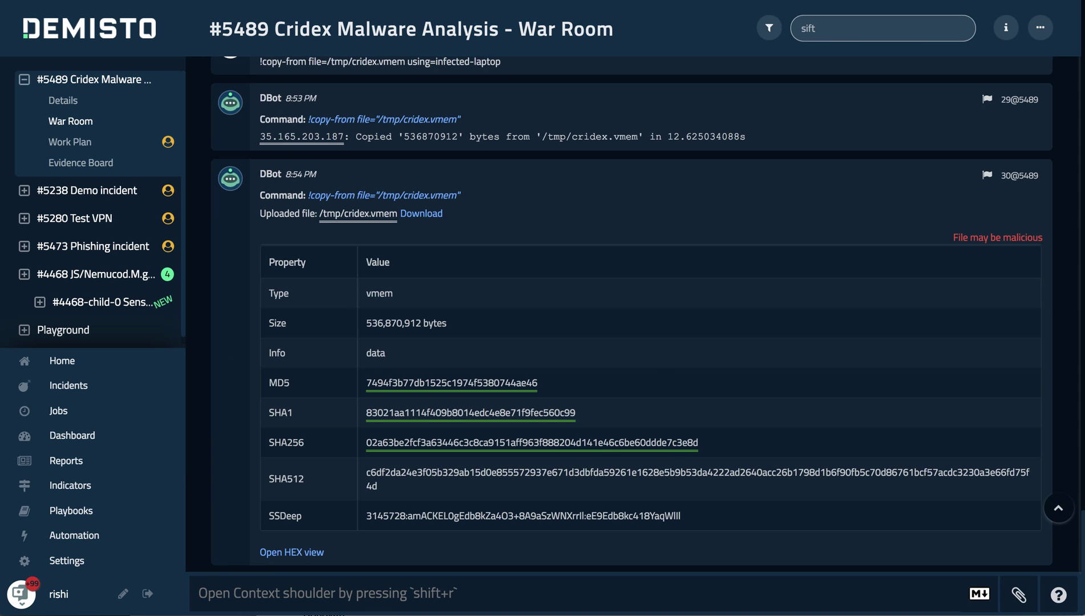
pyautogui.write('!copy')
pyautogui.press('Down')
pyautogui.press('Down')
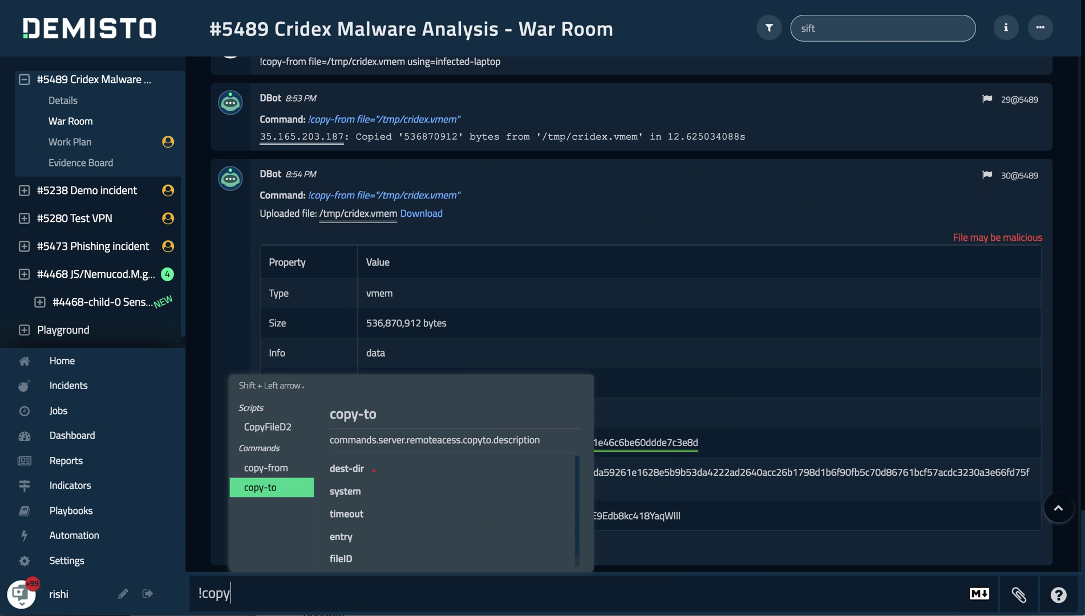
pyautogui.press('Return')
pyautogui.press('Return')
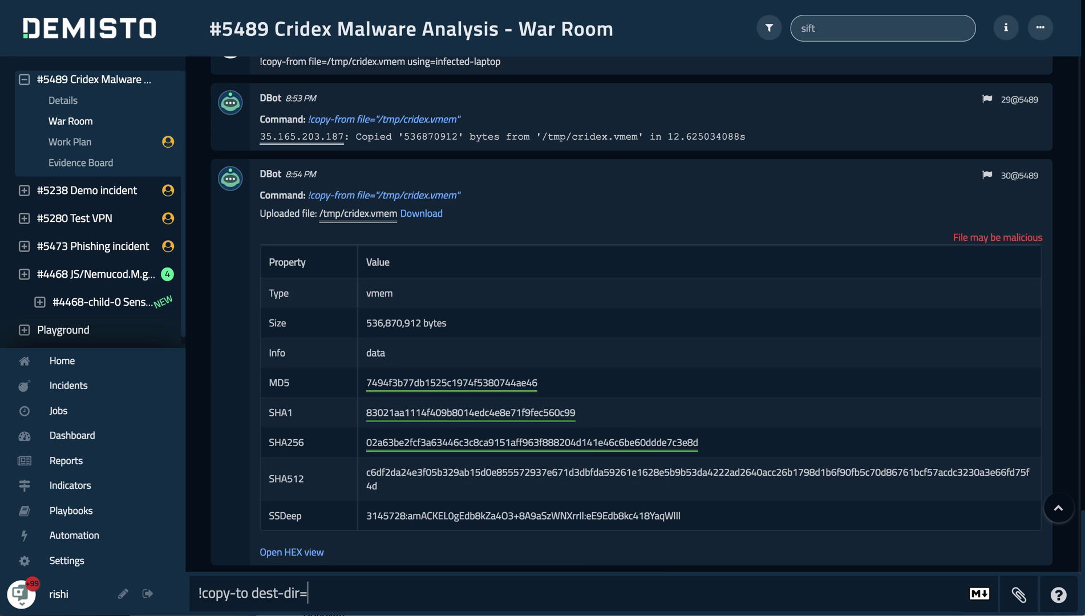
pyautogui.write('/home/ubuntu/mem')
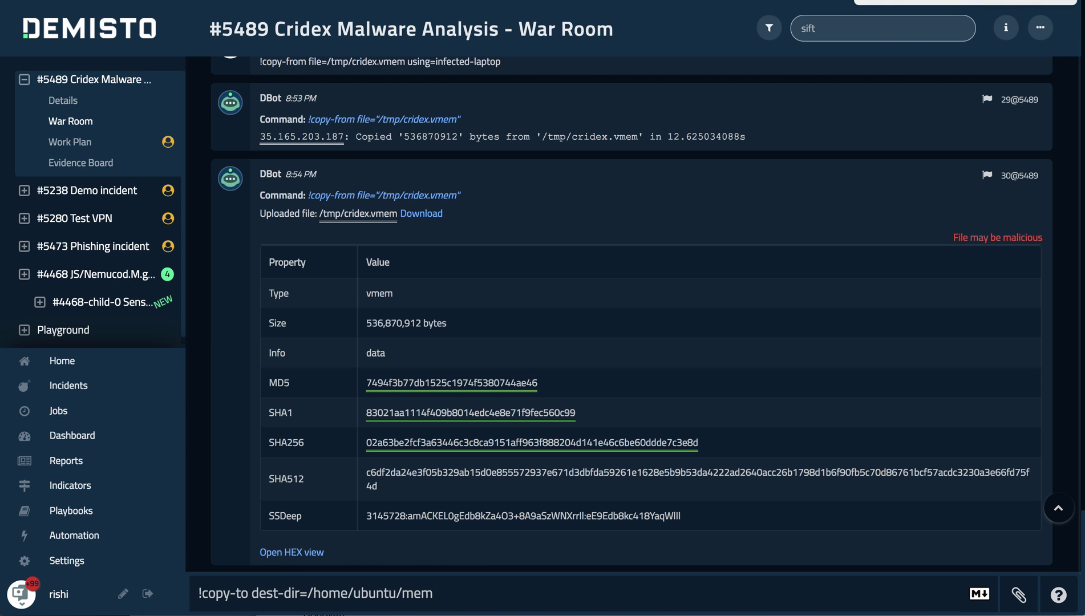
pyautogui.write('dumps')
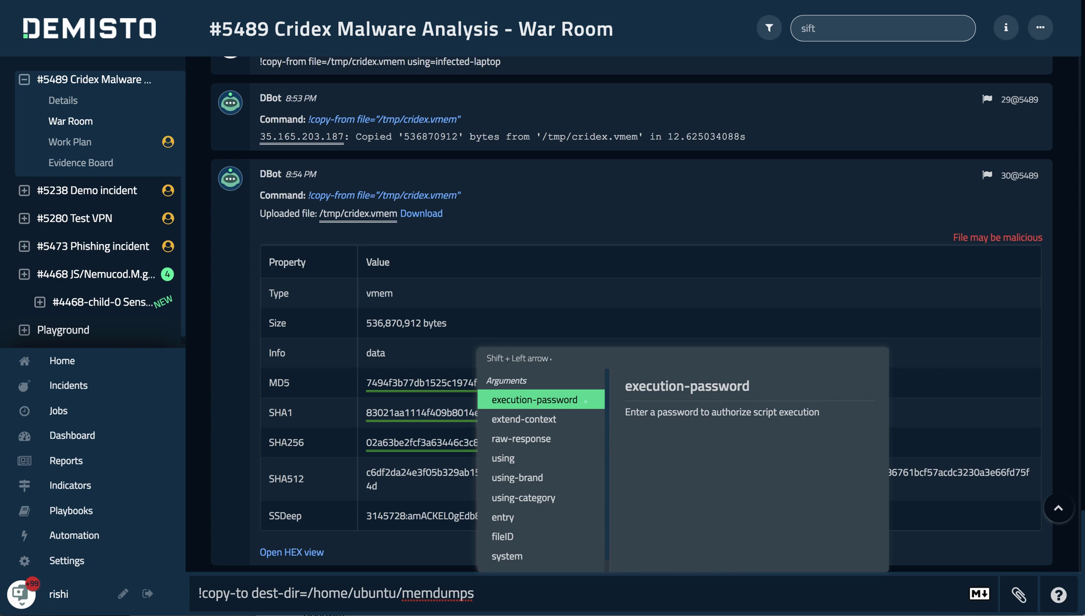
# - Add the uploaded cridex.vmem entry as entry=30@5489 to the copy-to command and run it
pyautogui.press('Down')
pyautogui.press('Down')
pyautogui.press('Down')
pyautogui.press('Down')
pyautogui.press('Down')
pyautogui.press('Down')
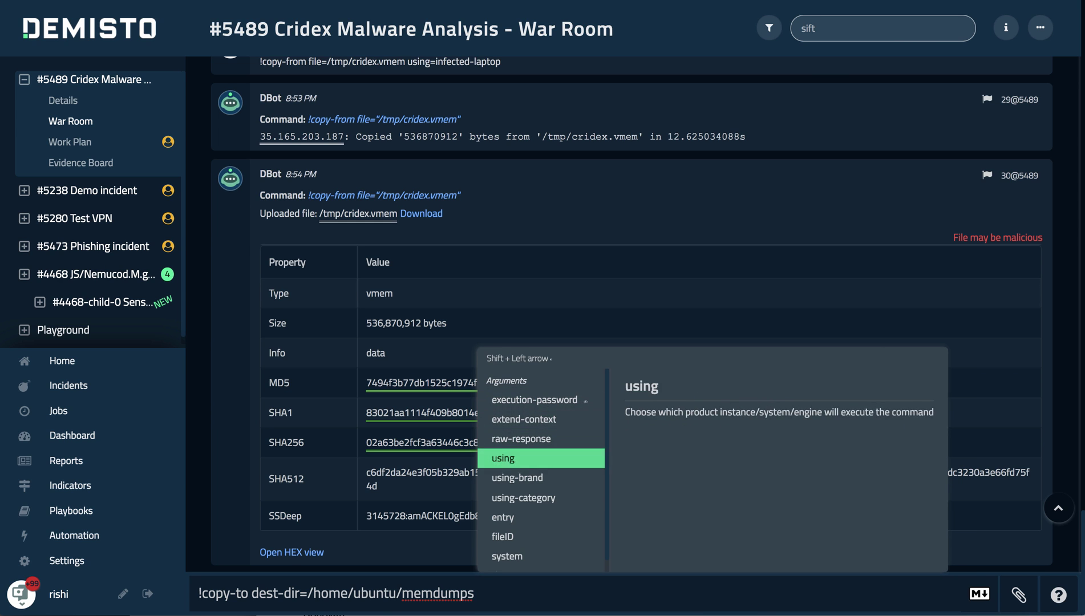
pyautogui.press('Return')
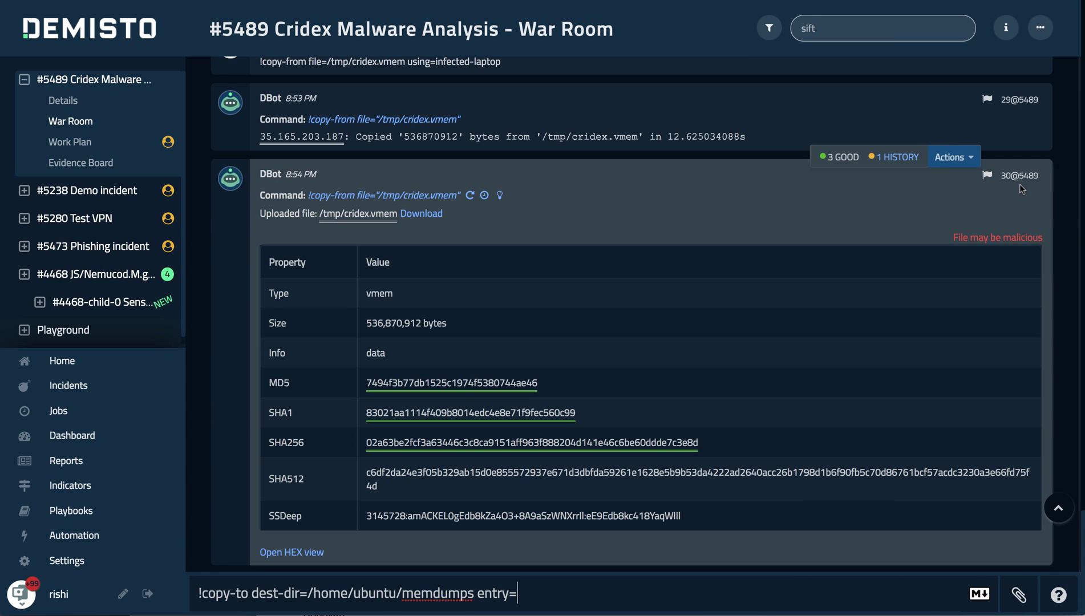
pyautogui.moveTo(1024, 183)
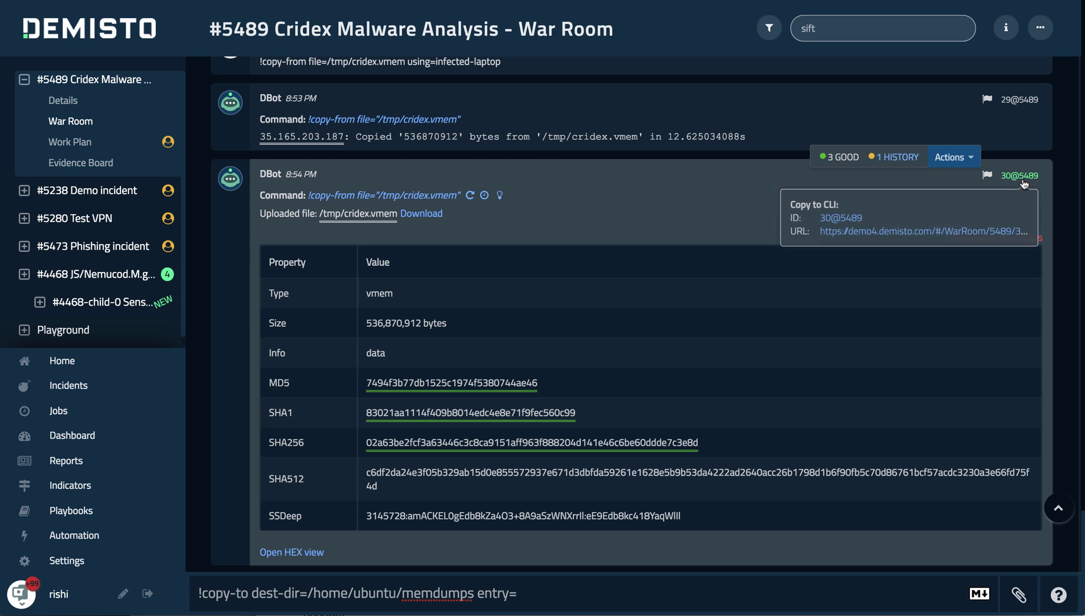
pyautogui.click(836, 216)
pyautogui.press('Return')
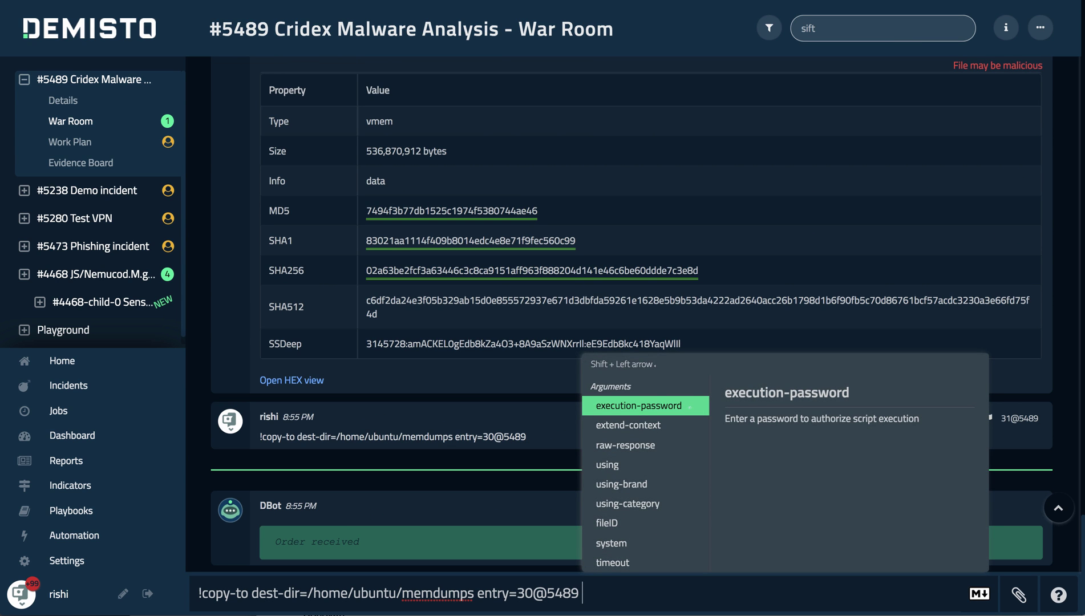
# - Add using=sift to the same copy-to command and run it again
pyautogui.press('Down')
pyautogui.press('Down')
pyautogui.press('Down')
pyautogui.press('Down')
pyautogui.press('Down')
pyautogui.press('Down')
pyautogui.press('Down')
pyautogui.press('Down')
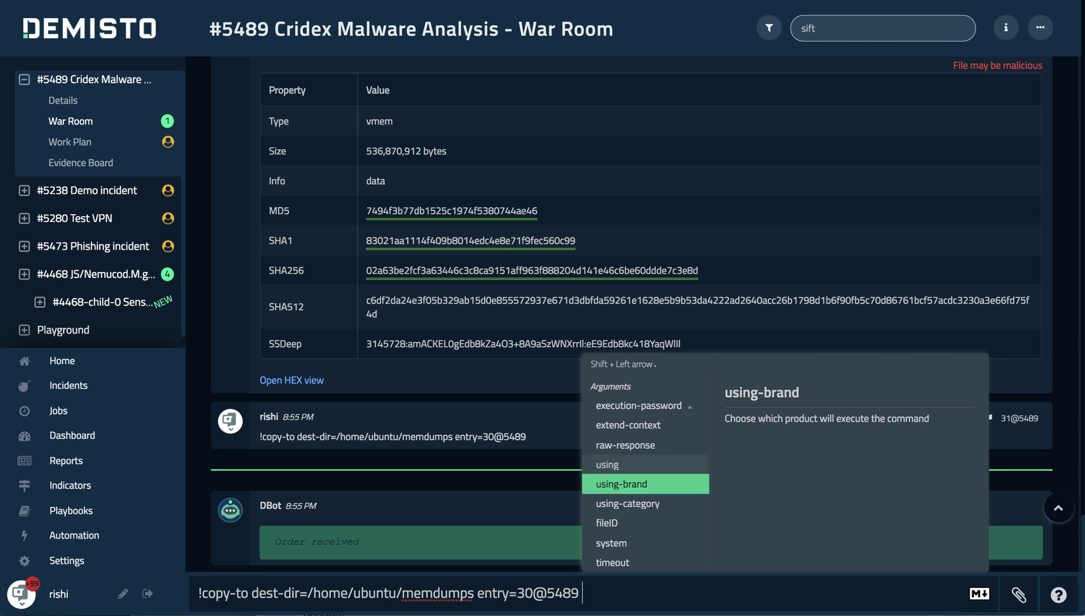
pyautogui.press('Up')
pyautogui.press('Up')
pyautogui.press('Up')
pyautogui.press('Up')
pyautogui.press('Up')
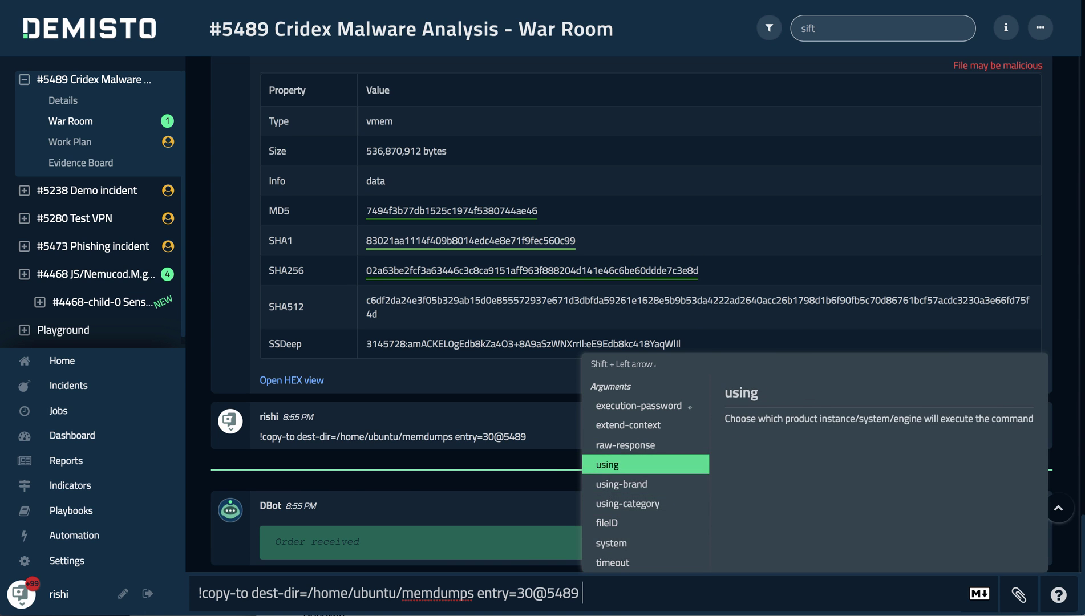
pyautogui.press('Return')
pyautogui.write('sift')
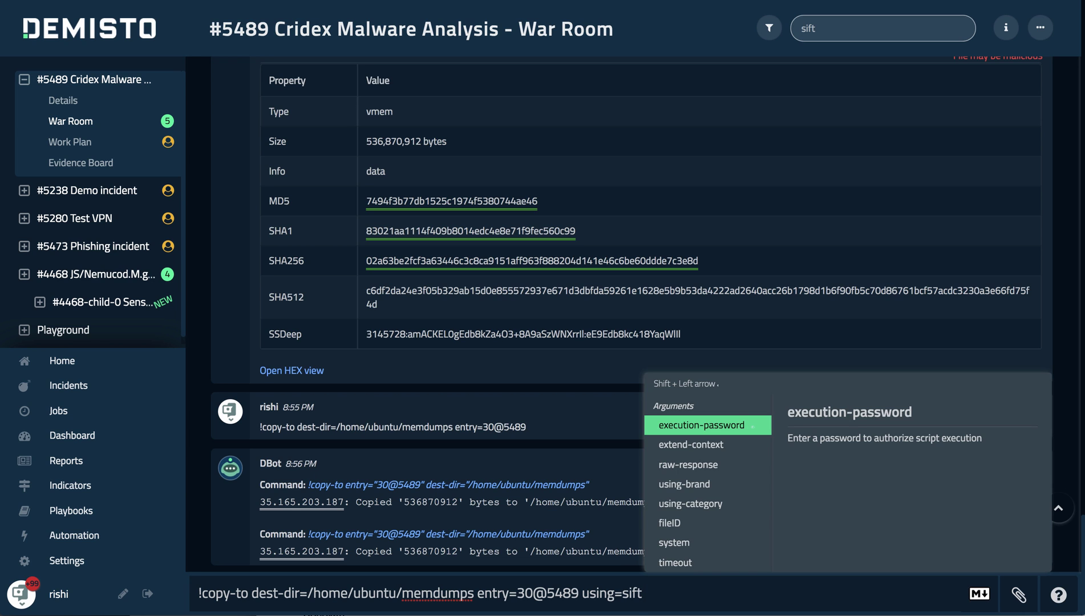
pyautogui.press('BackSpace')
pyautogui.press('Escape')
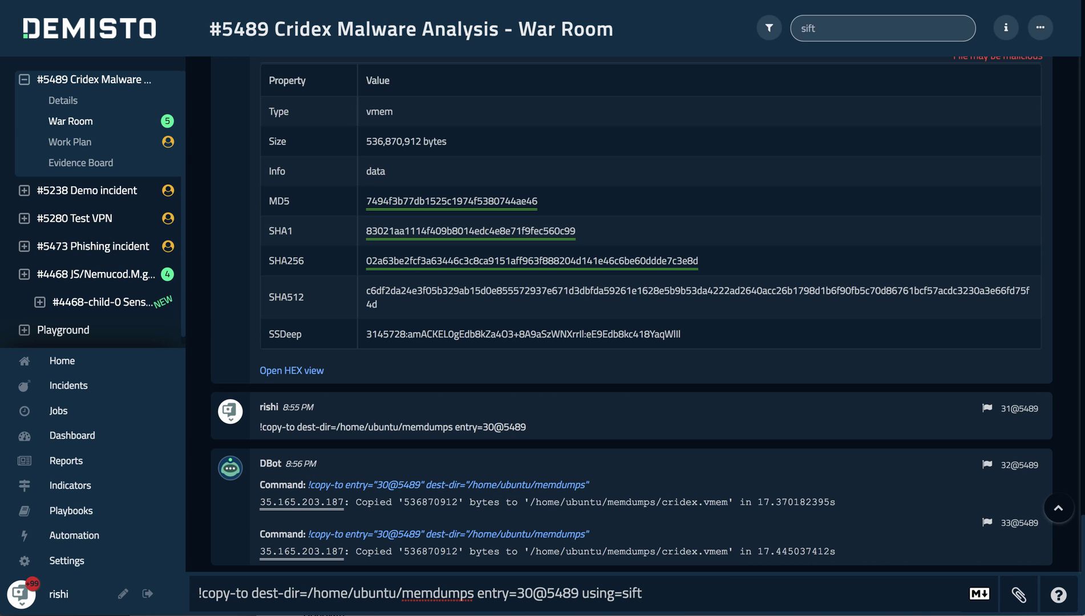
pyautogui.press('Return')
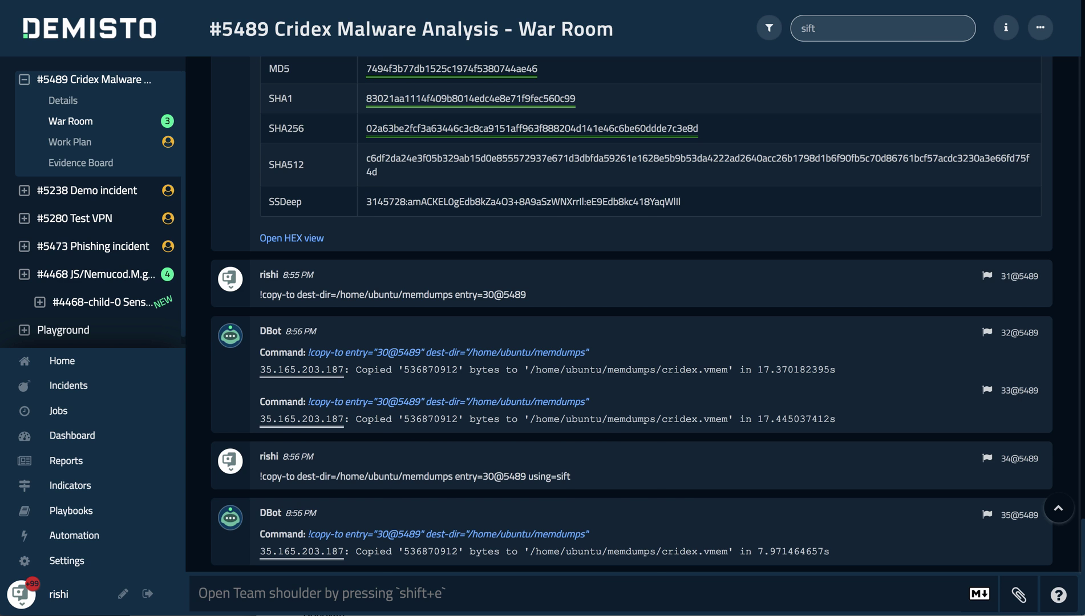
# - Look up the available Volatility scripts with !vol and clear the command line
pyautogui.write('!vol')
pyautogui.press('BackSpace')
pyautogui.press('BackSpace')
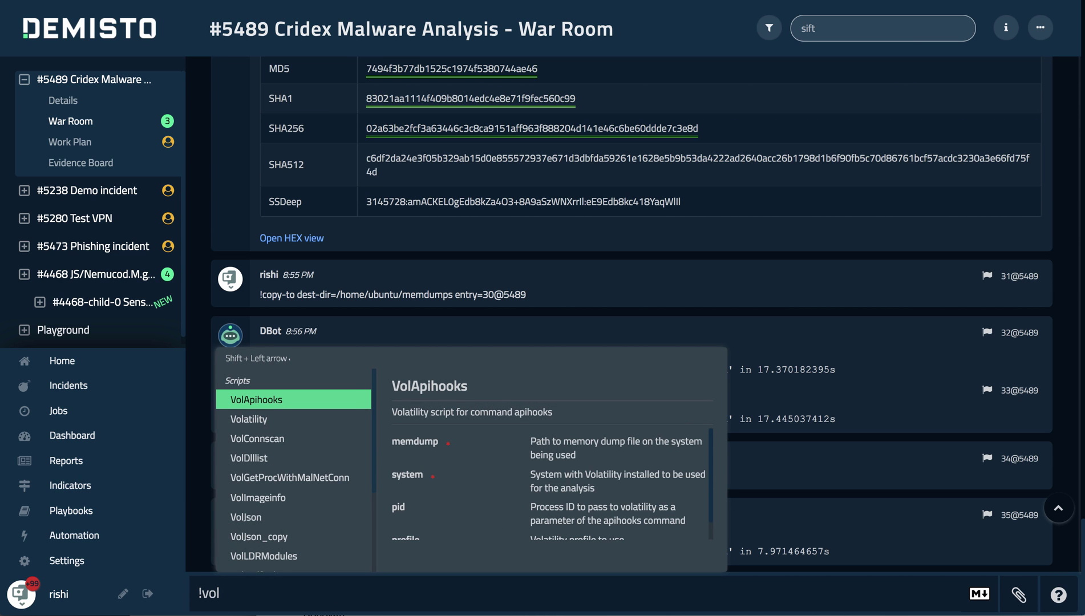
pyautogui.press('BackSpace')
pyautogui.press('BackSpace')
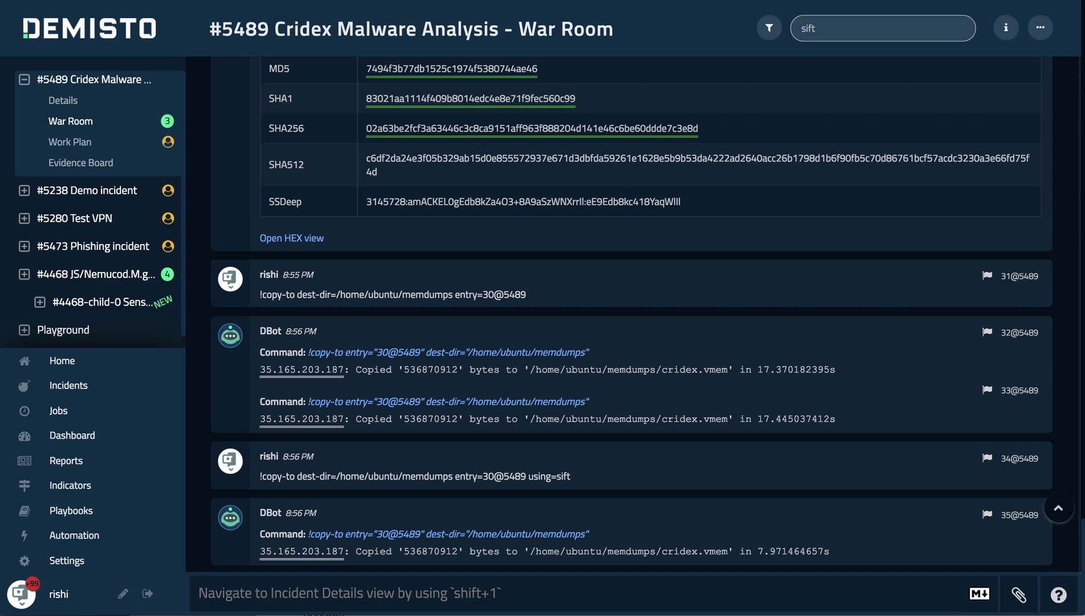
# - Compose a /system_add command with the SIFT system's address copied from the last copy-to result, host=35.165.203.187
pyautogui.write('/sys')
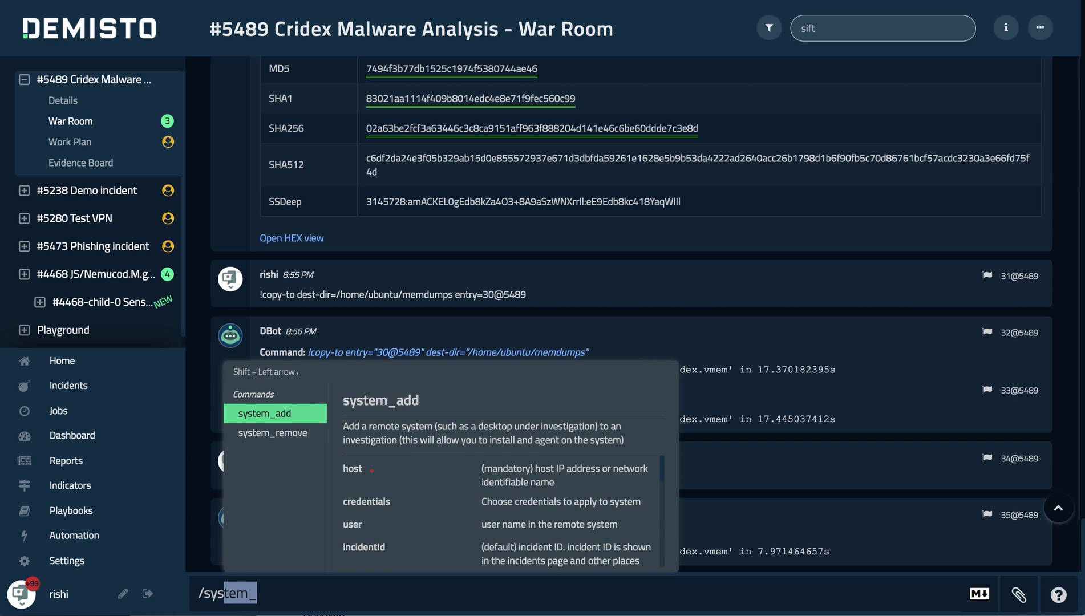
pyautogui.press('Tab')
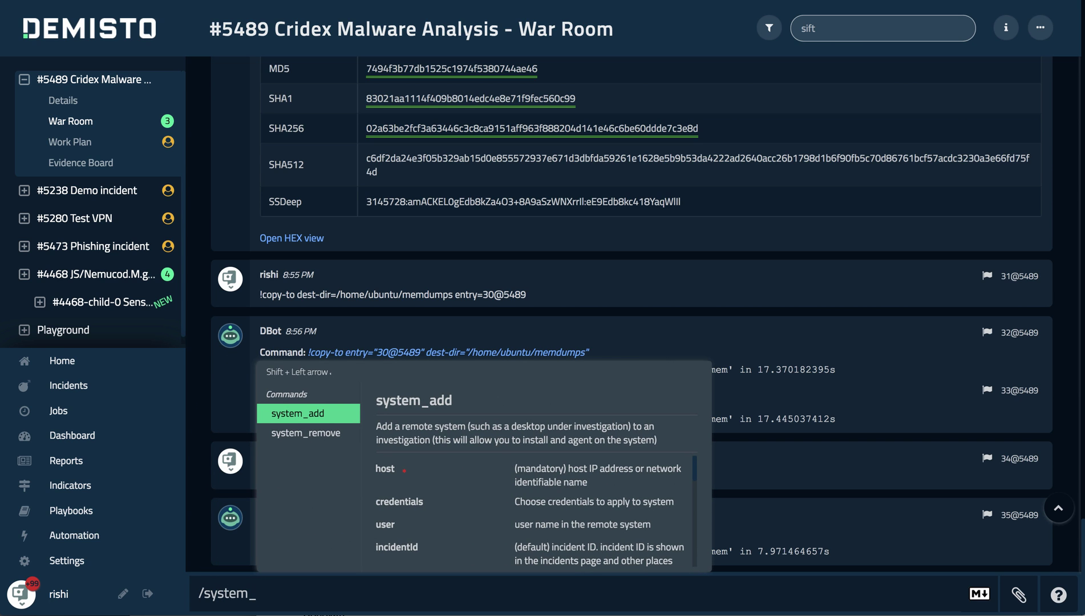
pyautogui.press('Tab')
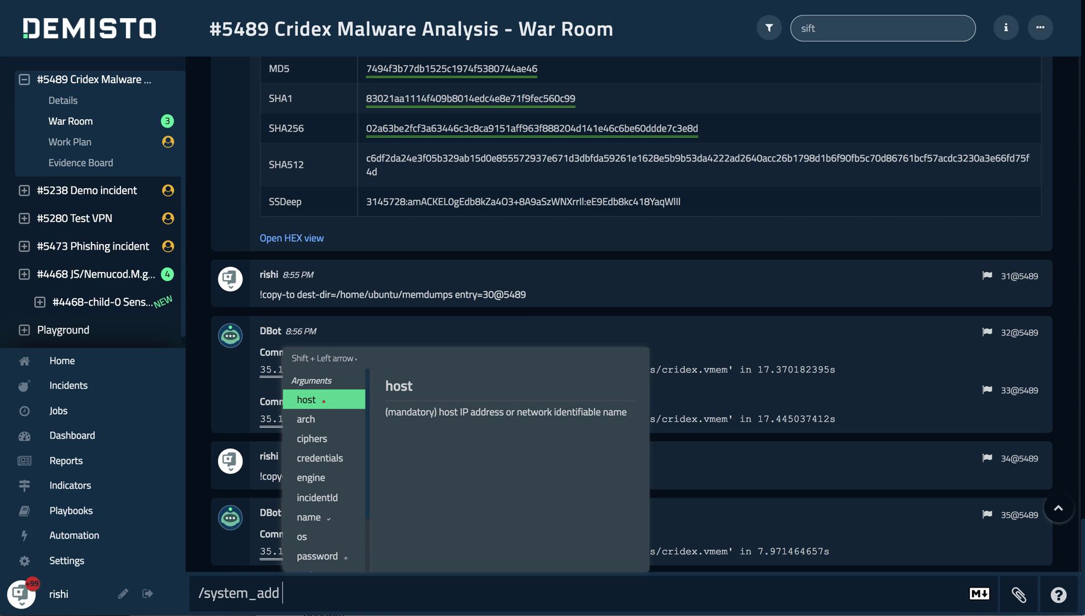
pyautogui.press('Tab')
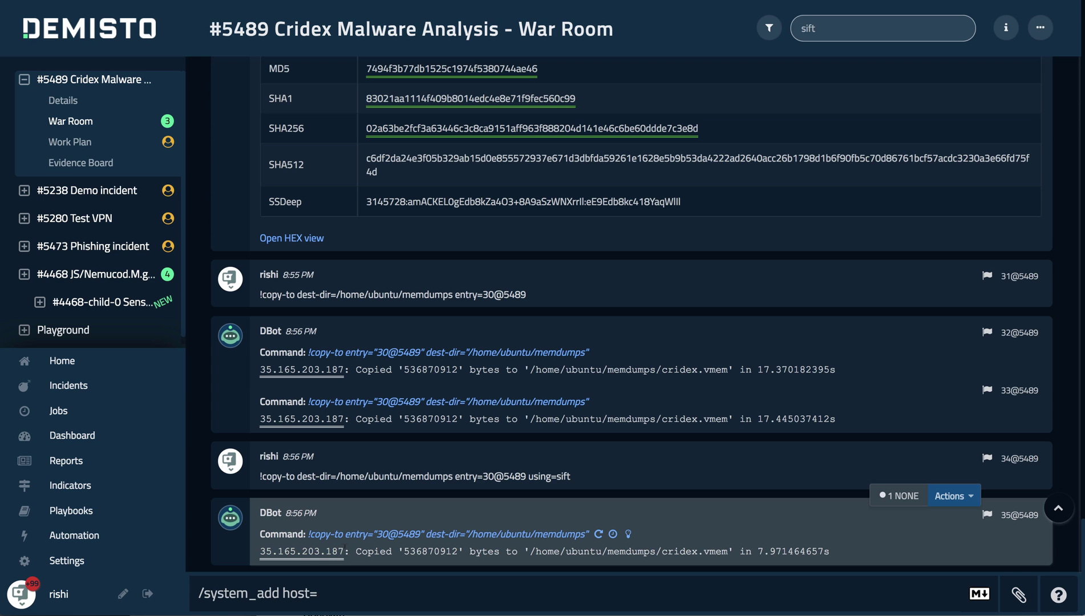
pyautogui.moveTo(345, 548); pyautogui.dragTo(264, 558)
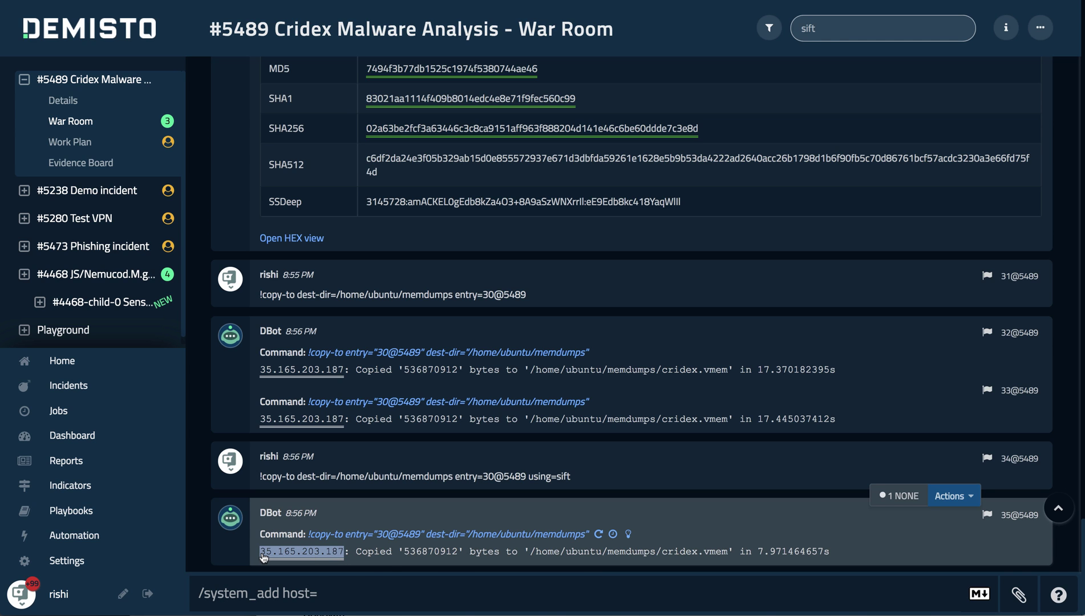
pyautogui.hotkey('ctrl', 'c')
pyautogui.click(317, 593)
pyautogui.hotkey('ctrl', 'v')
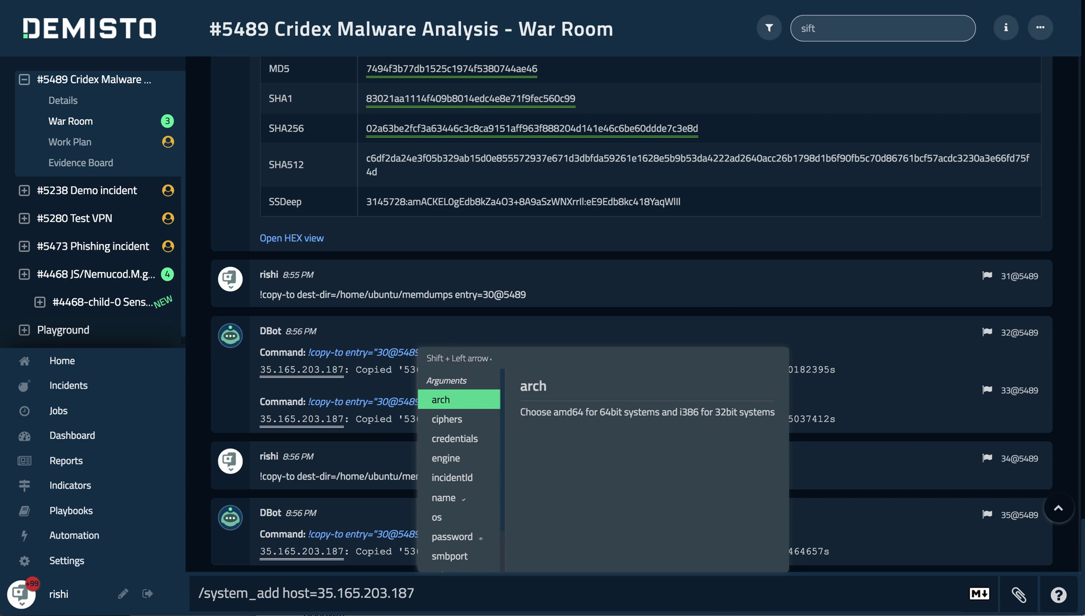
# - Add the credentials argument to the system_add command with the stored set sift-credentials
pyautogui.press('Down')
pyautogui.press('Down')
pyautogui.press('Return')
pyautogui.press('Down')
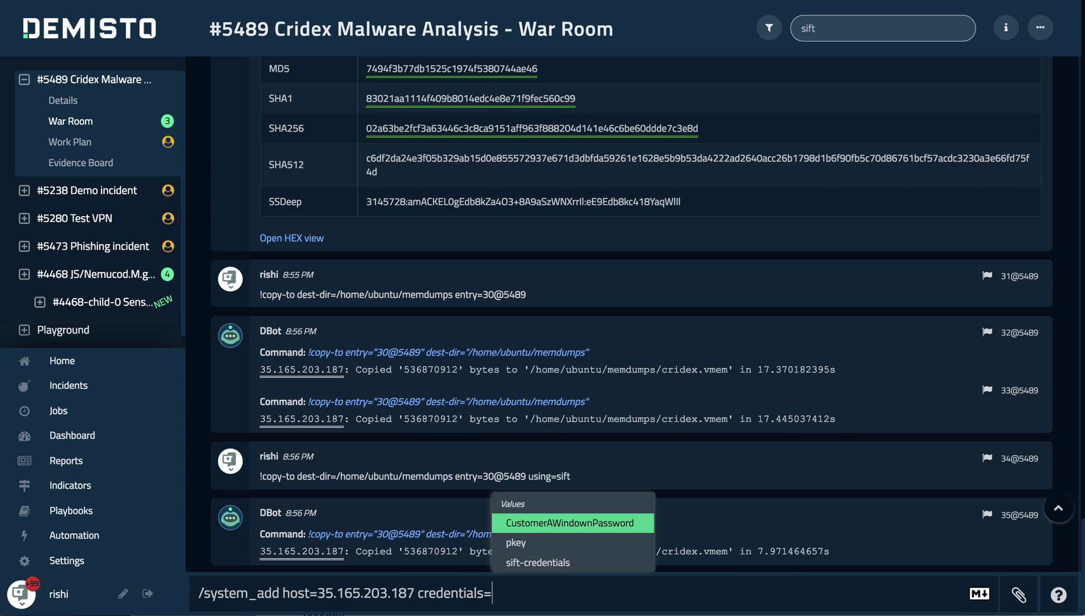
pyautogui.press('Down')
pyautogui.press('Down')
pyautogui.press('Return')
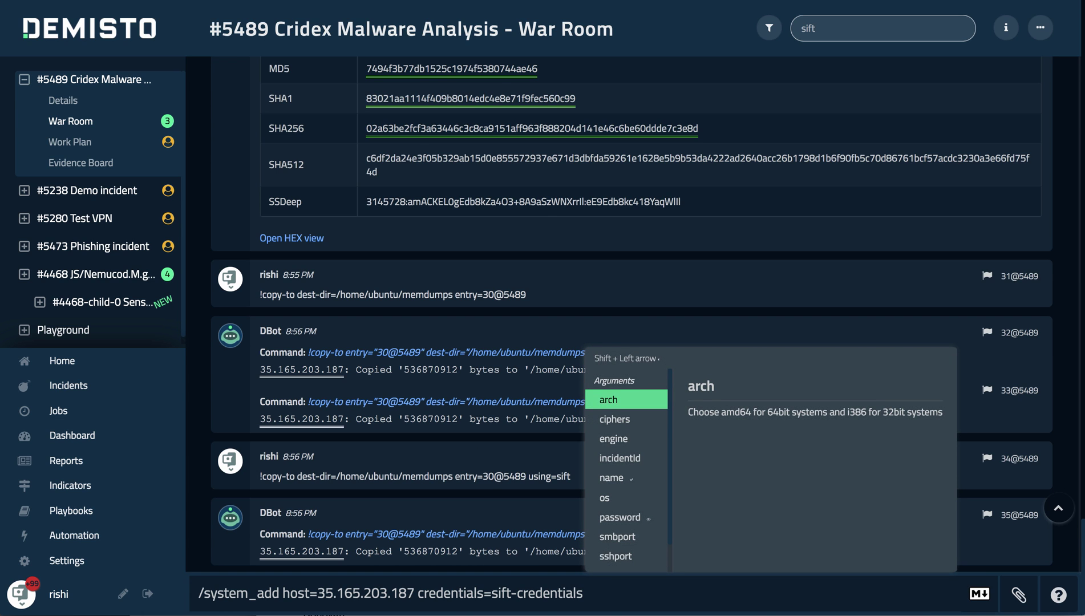
# - Add os=linux to the system_add command
pyautogui.press('Down')
pyautogui.press('Down')
pyautogui.press('Down')
pyautogui.press('Down')
pyautogui.press('Down')
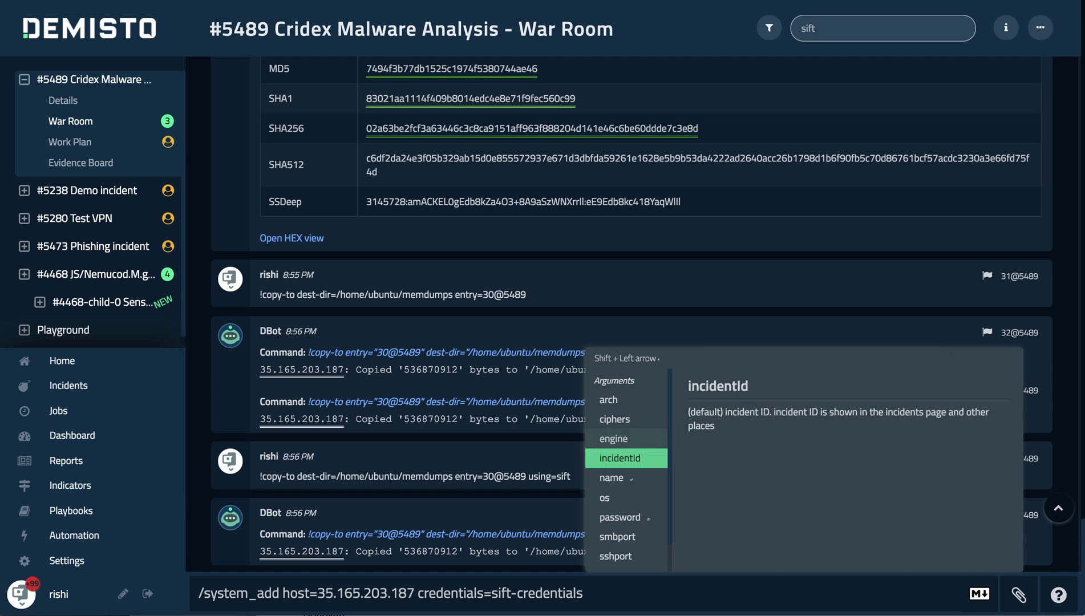
pyautogui.press('Return')
pyautogui.write('li')
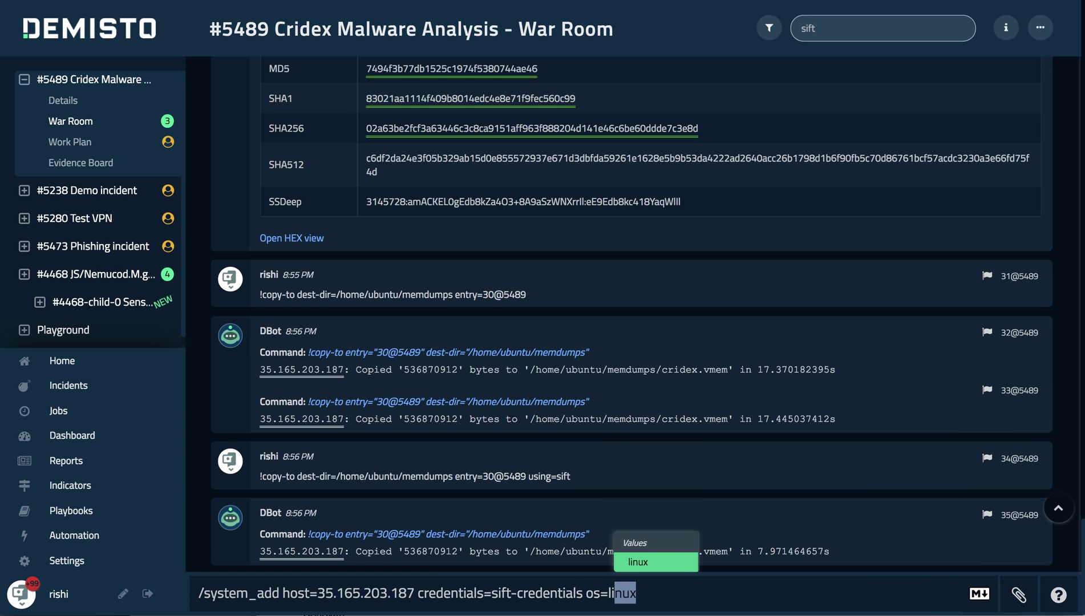
pyautogui.write('nux')
pyautogui.press('Return')
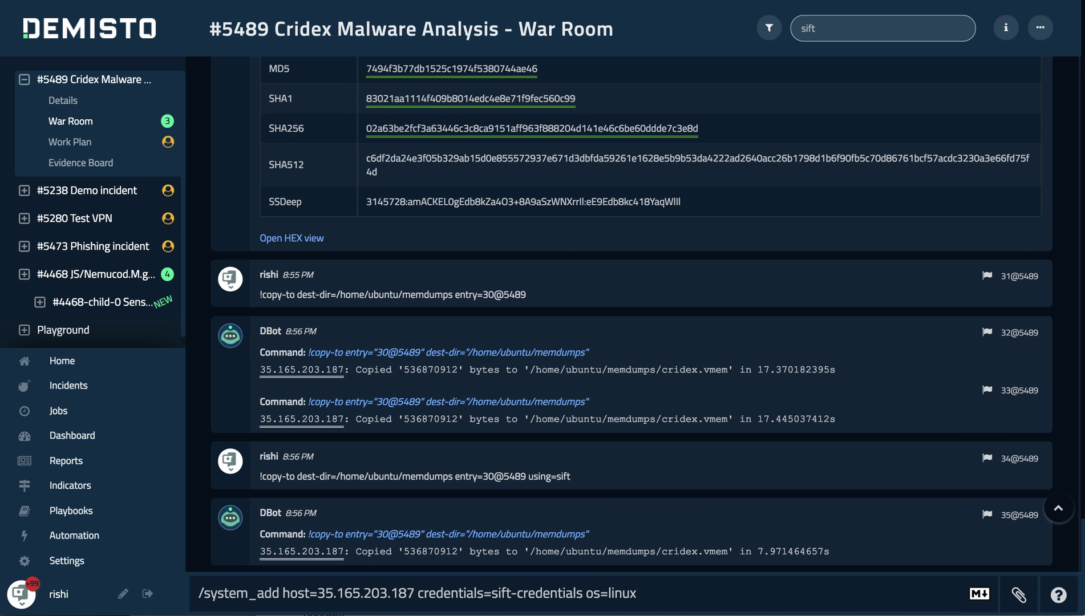
# - Name the system with name=sift and run the system_add command
pyautogui.write('name=')
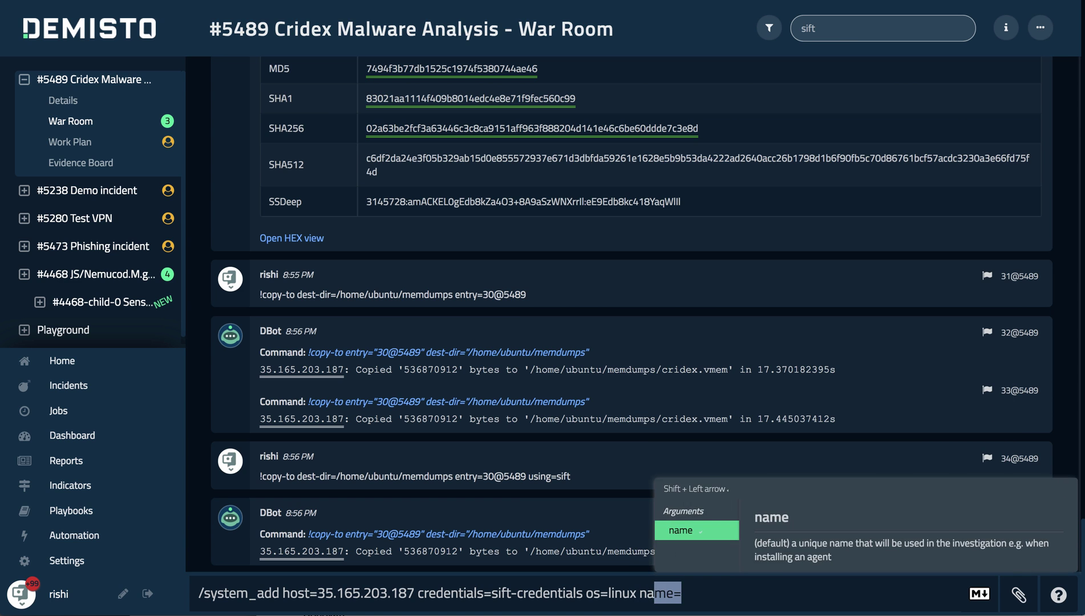
pyautogui.press('Return')
pyautogui.write('sift')
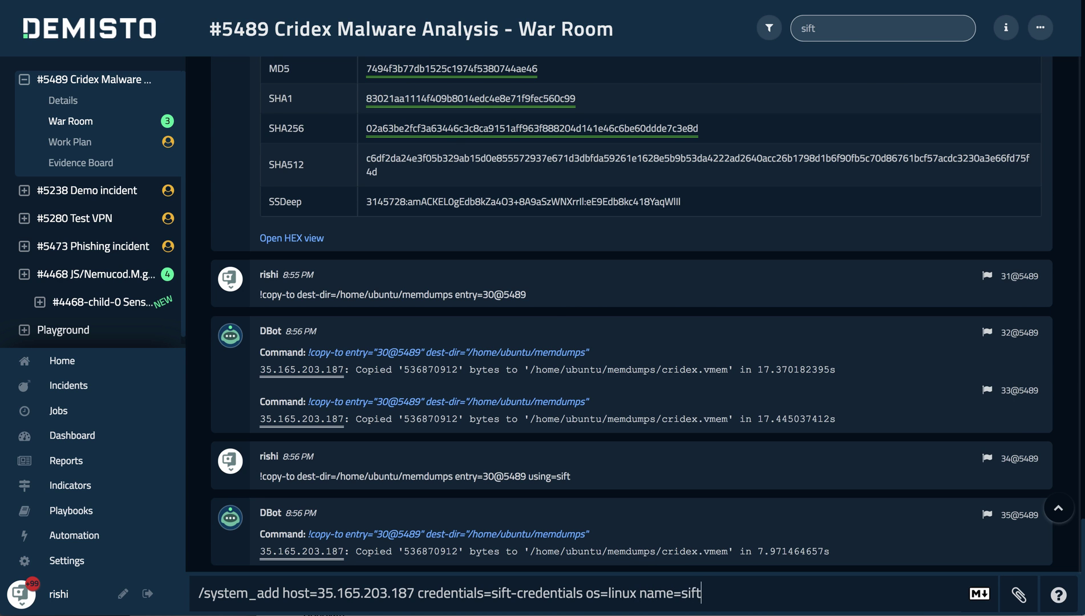
pyautogui.press('Return')
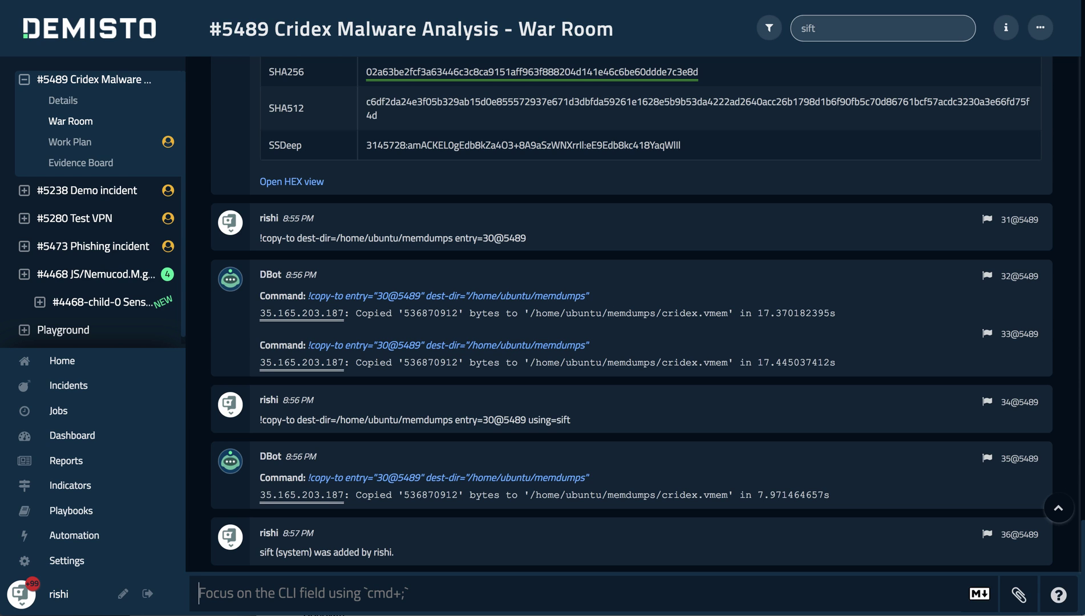
# - Start a new command with the Volatility script !VolImageinfo
pyautogui.write('!vol')
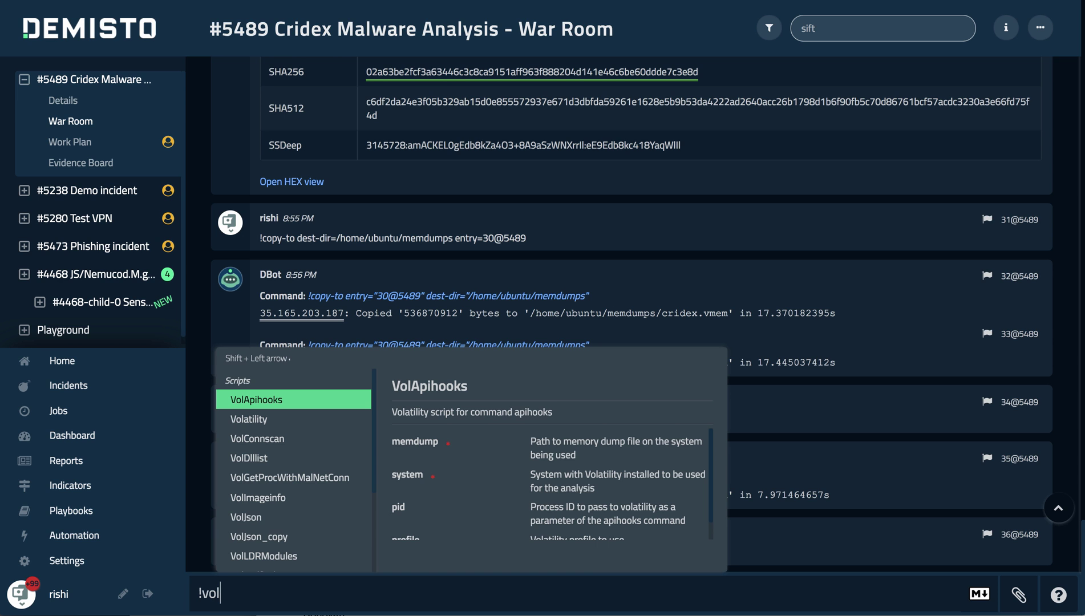
pyautogui.press('Down')
pyautogui.press('Down')
pyautogui.press('Down')
pyautogui.press('Down')
pyautogui.press('Down')
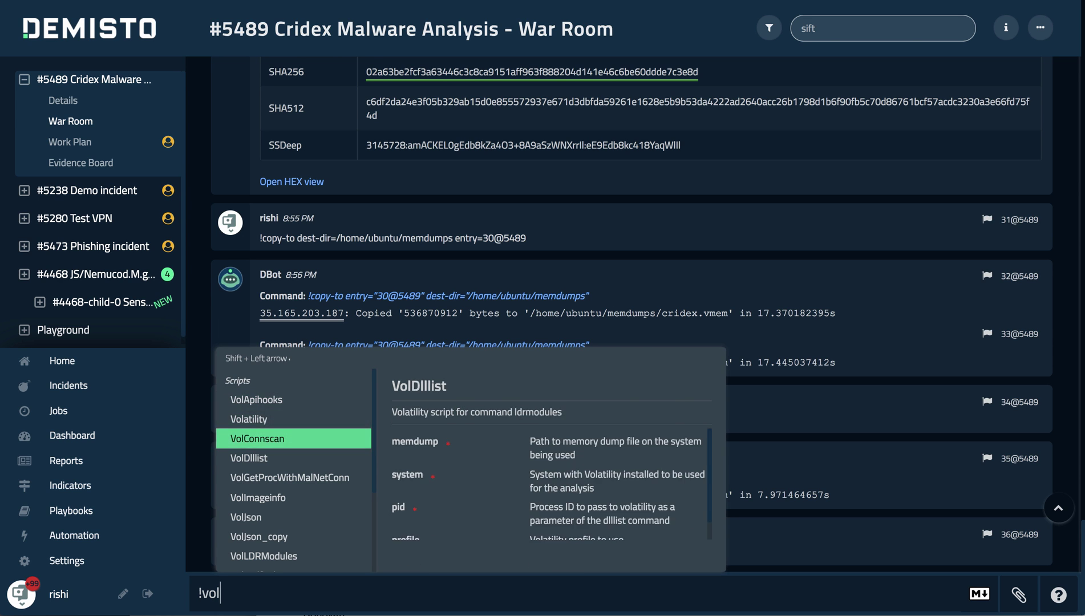
pyautogui.press('Return')
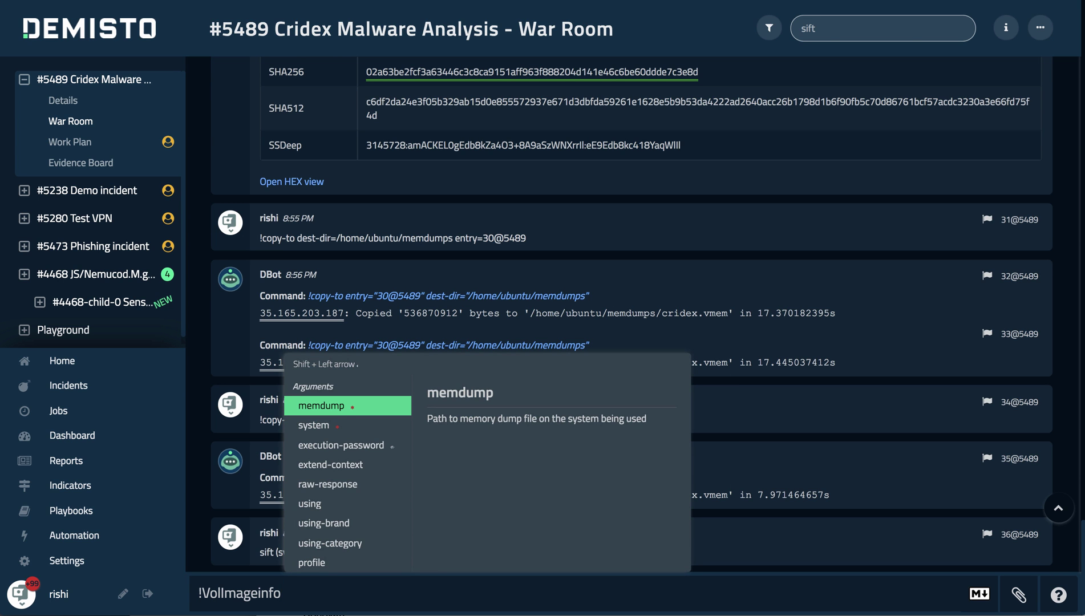
# - Set memdump=/home/ubuntu/memdumps/cridex.vmem and system=sift for VolImageinfo, run it and review the image information
pyautogui.press('Return')
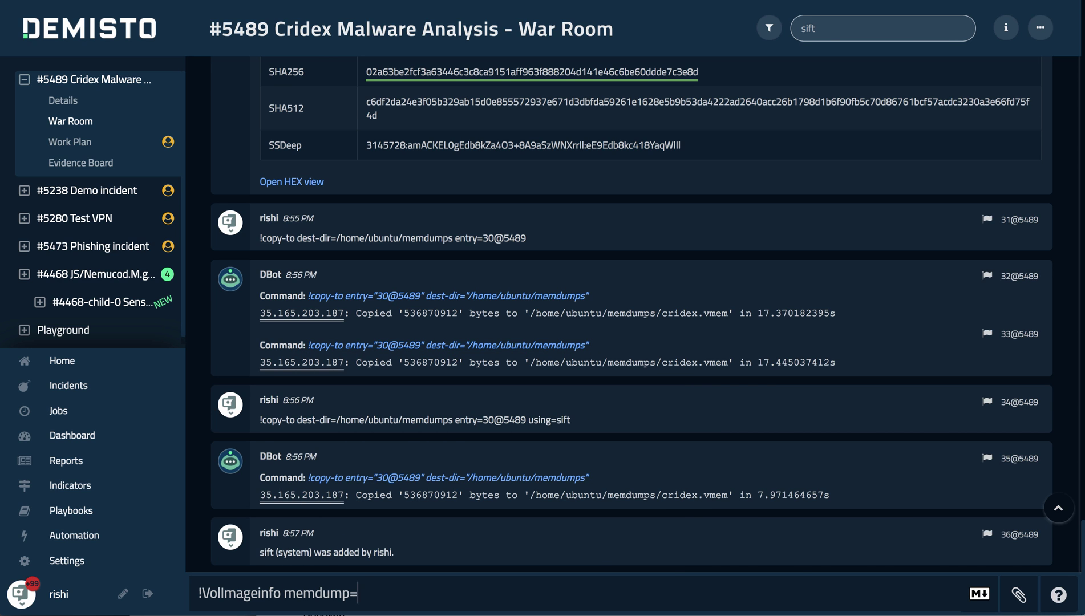
pyautogui.write('/home/u')
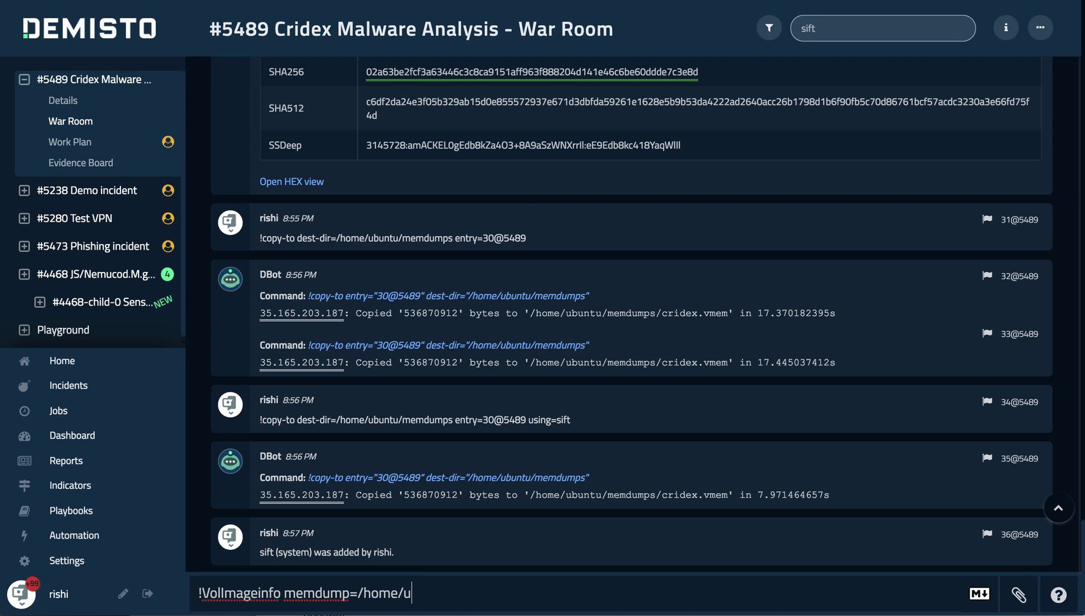
pyautogui.write('buntu/memdumps')
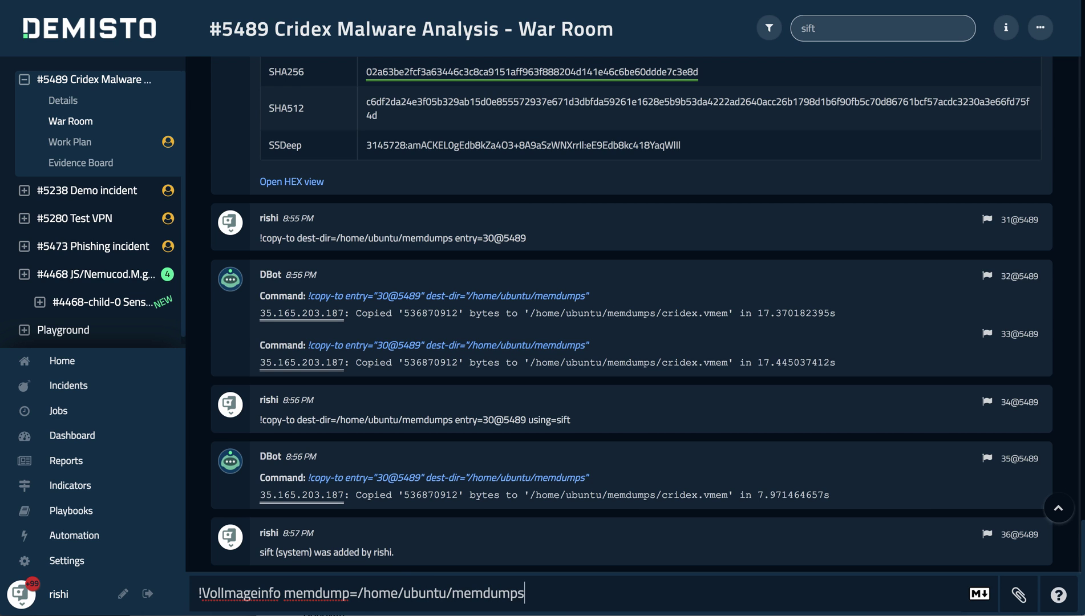
pyautogui.write('/cridex.vmem')
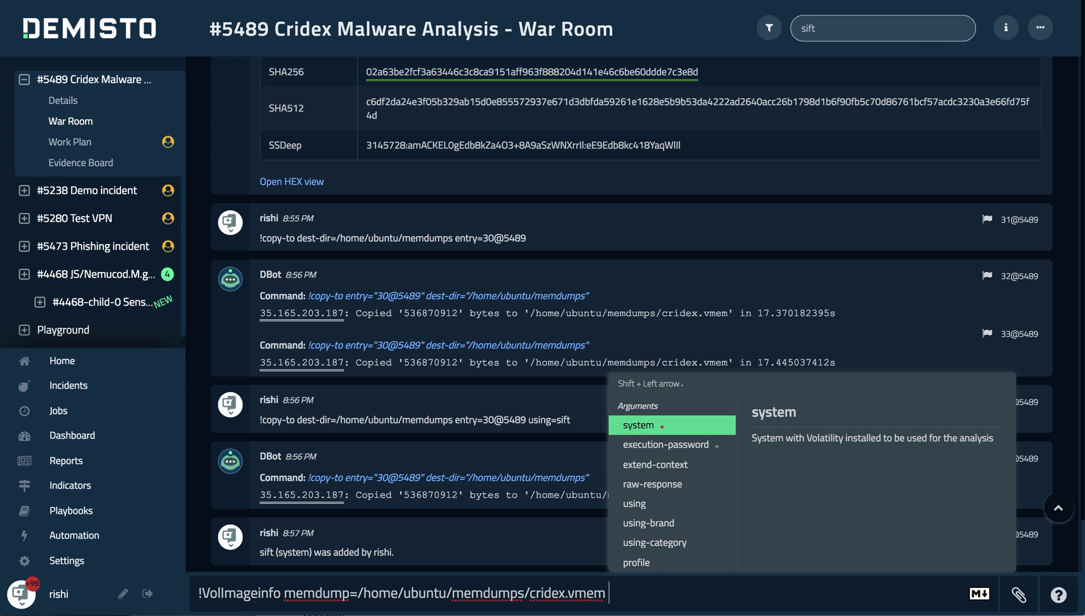
pyautogui.press('Return')
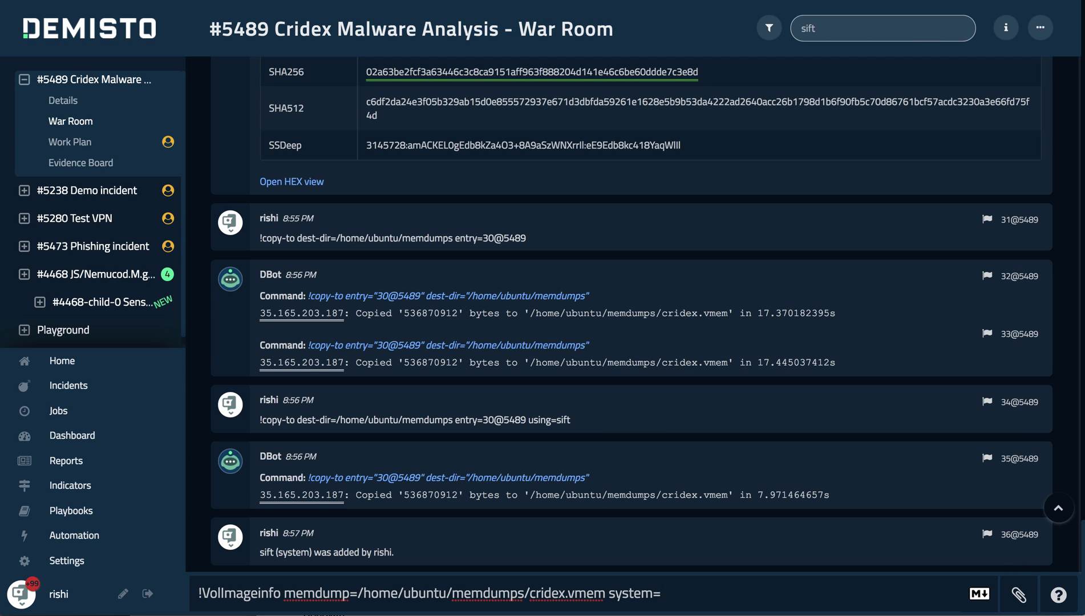
pyautogui.write('sift')
pyautogui.press('Return')
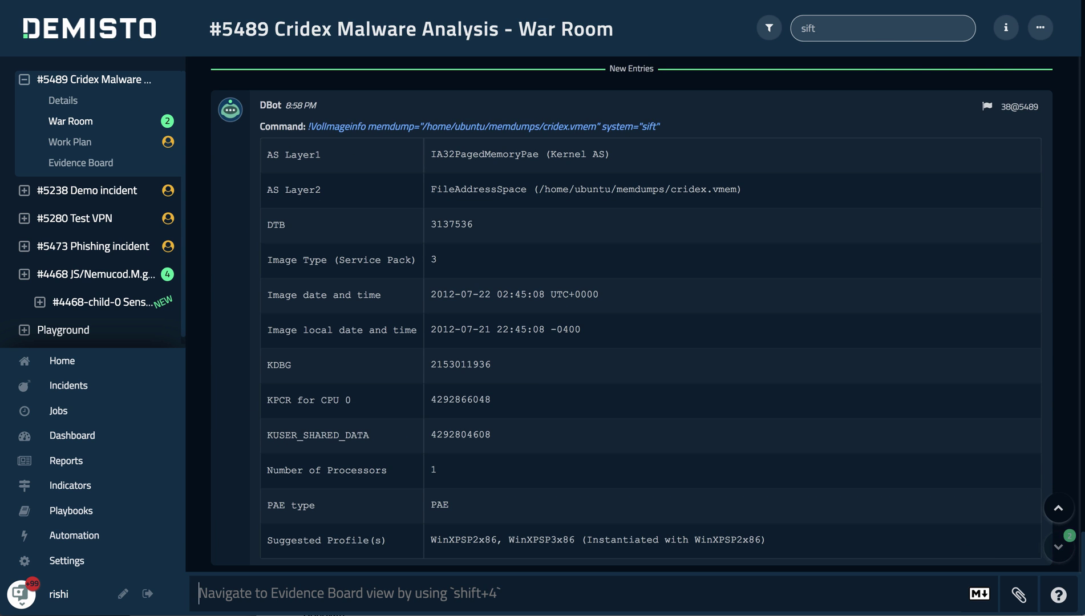
pyautogui.scroll(2, 426, 387)
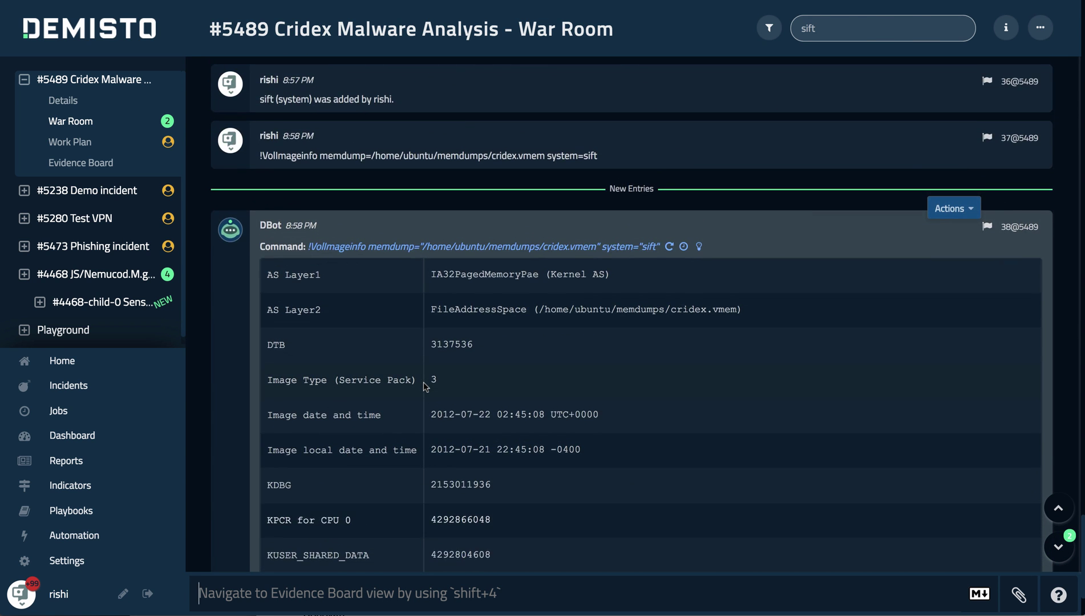
pyautogui.scroll(-1, 426, 388)
pyautogui.scroll(-1, 425, 388)
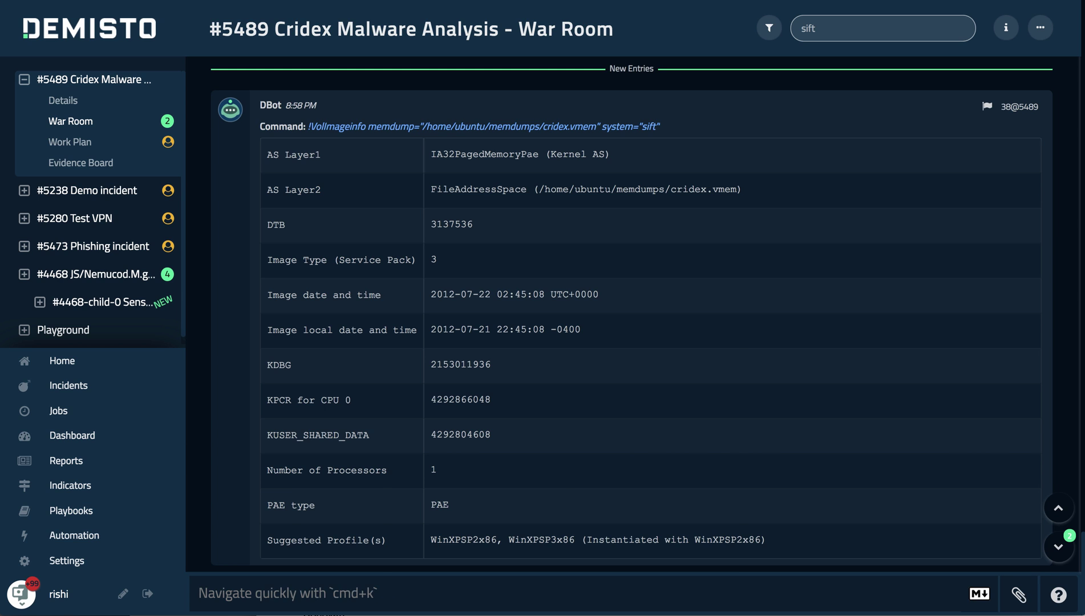
pyautogui.write('!')
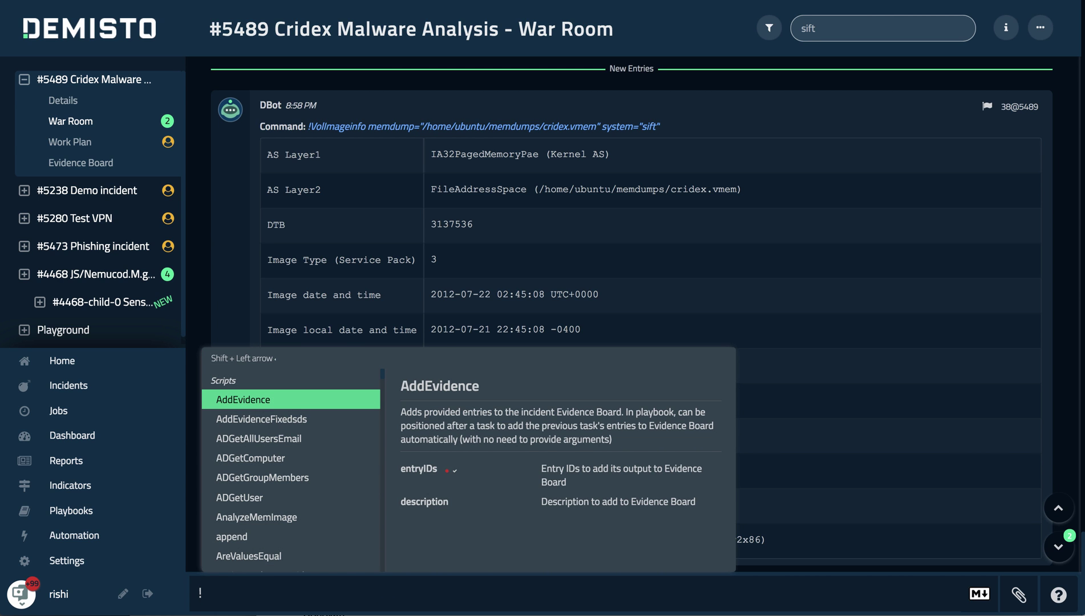
pyautogui.write('vo')
pyautogui.press('BackSpace')
pyautogui.press('BackSpace')
pyautogui.press('BackSpace')
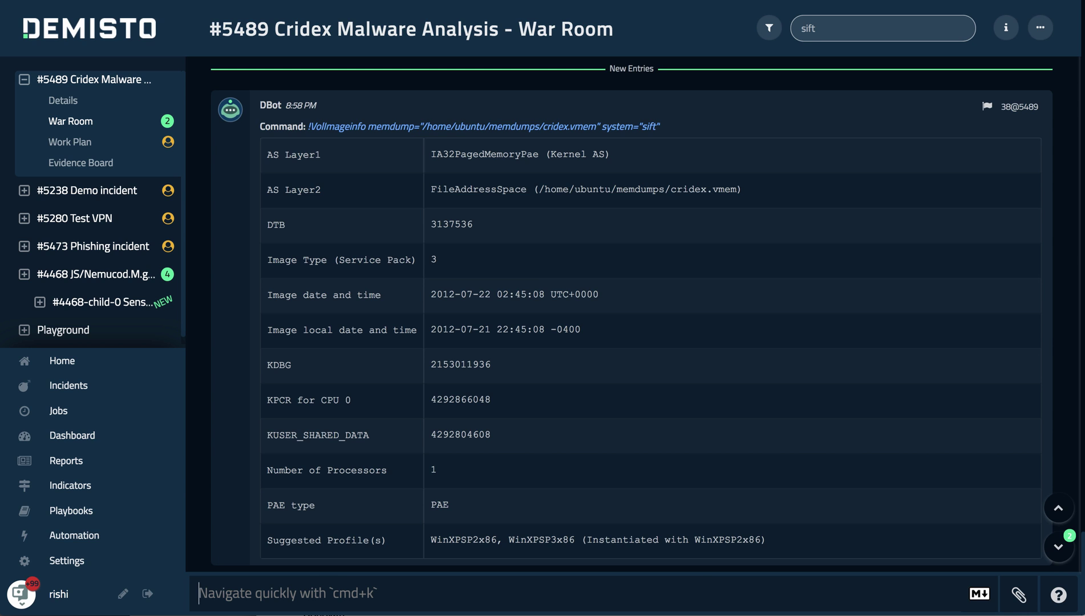
pyautogui.press('Up')
pyautogui.press('Up')
pyautogui.press('Up')
pyautogui.press('Up')
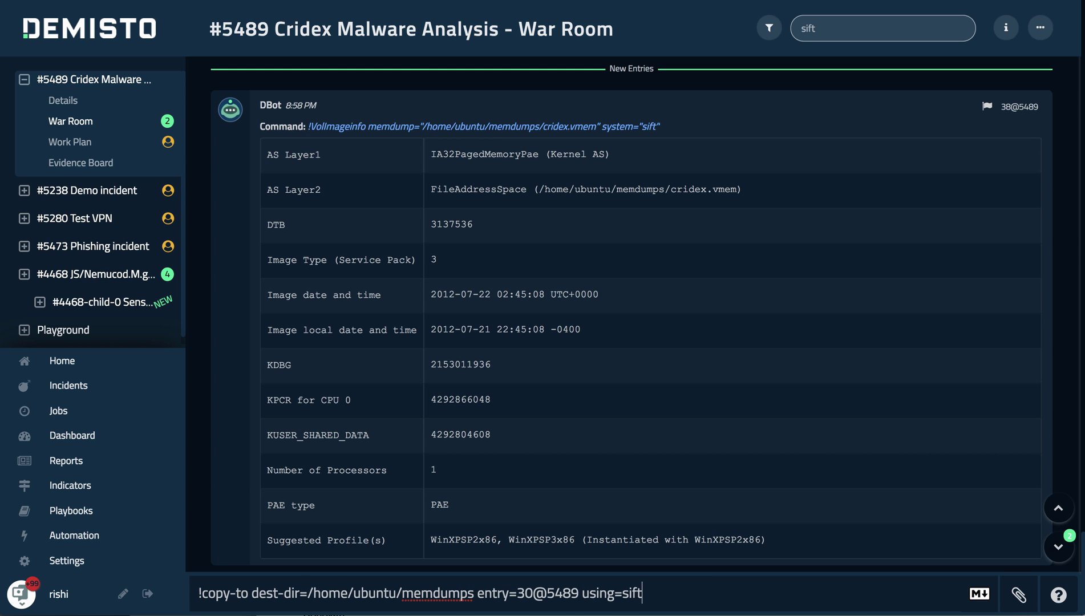
pyautogui.press('Down')
pyautogui.press('Down')
pyautogui.press('Down')
pyautogui.press('Down')
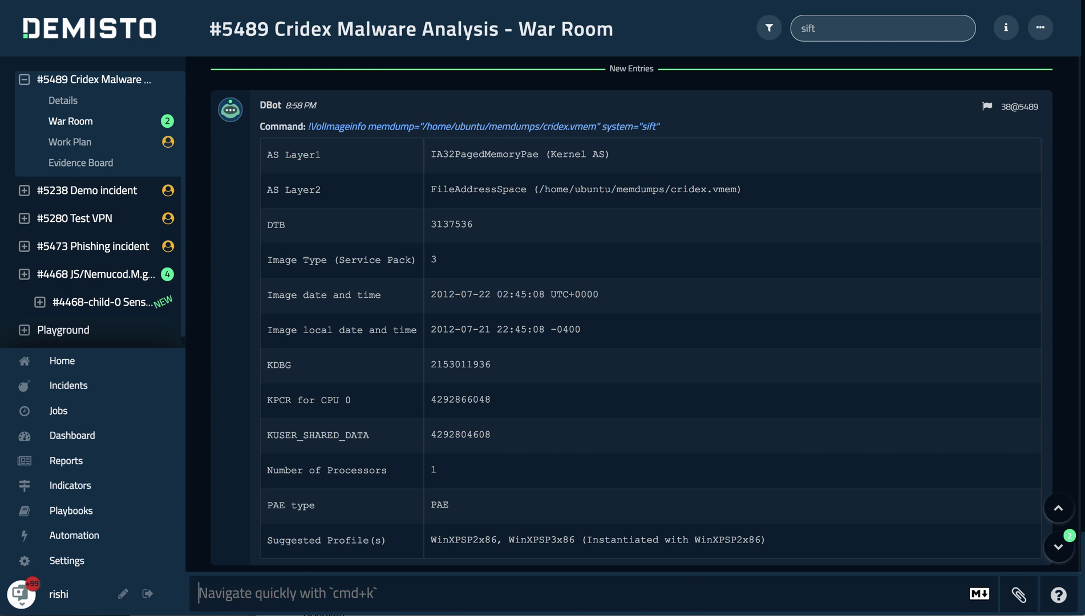
# - Recall the VolImageinfo command, replace its script name with VolPSList, and run it on the same memory dump and system
pyautogui.press('Up')
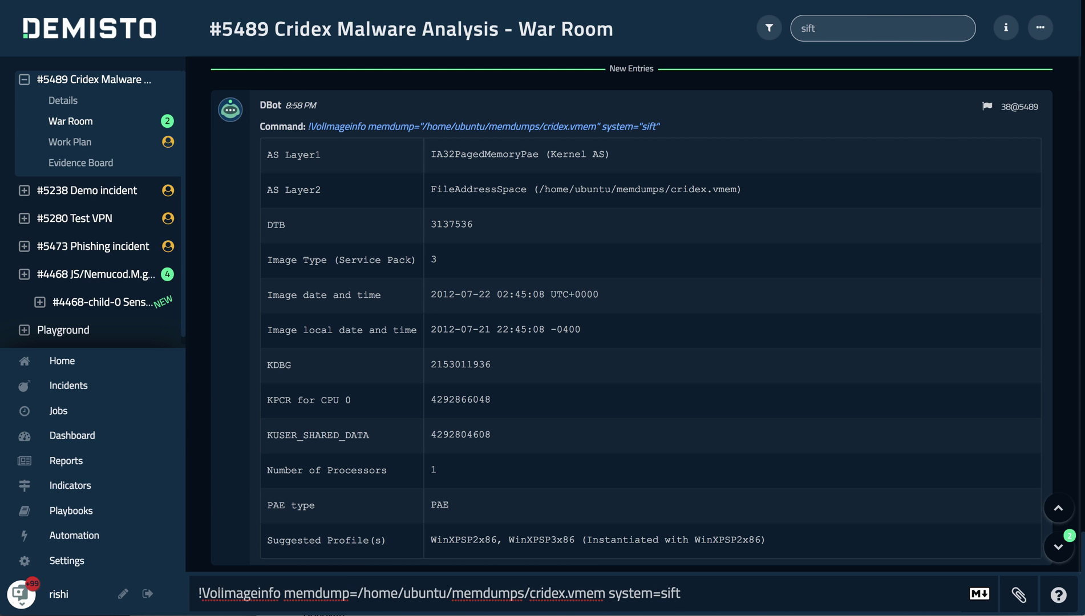
pyautogui.doubleClick(259, 596)
pyautogui.press('BackSpace')
pyautogui.write('VolP')
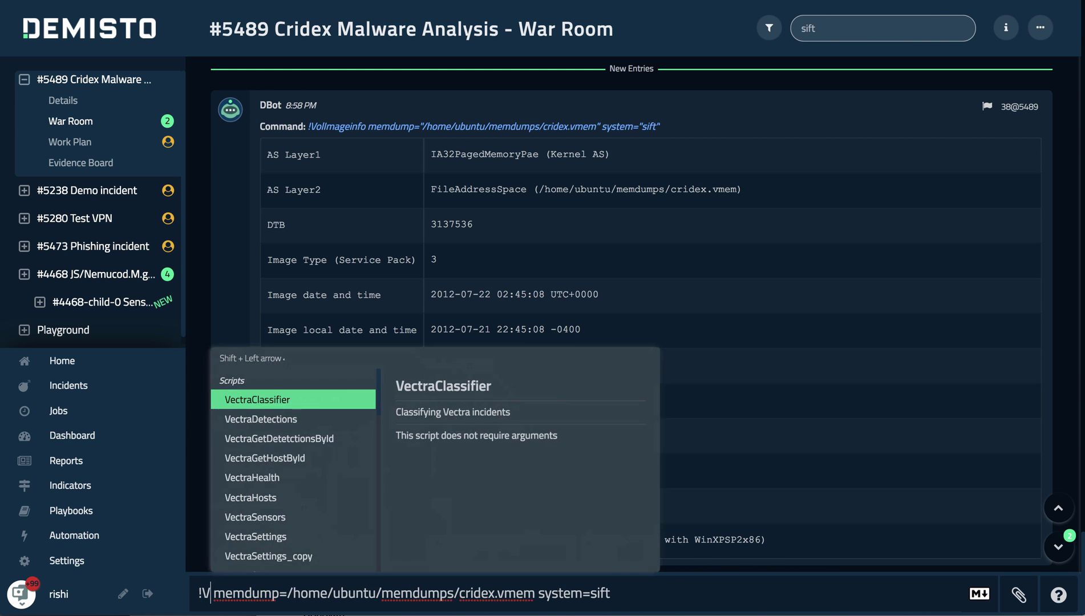
pyautogui.write('SLi')
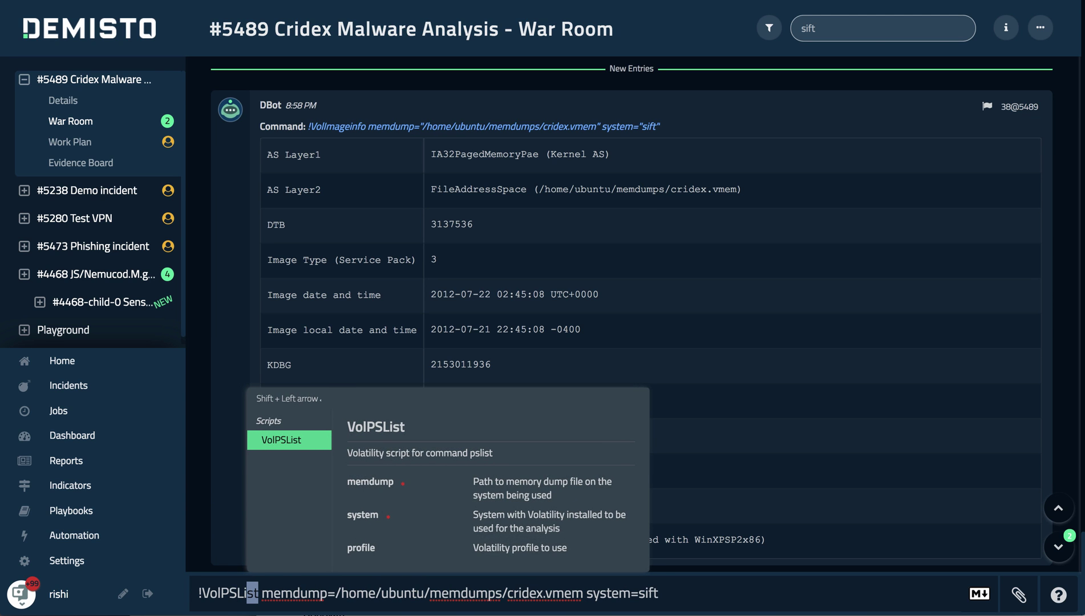
pyautogui.press('Tab')
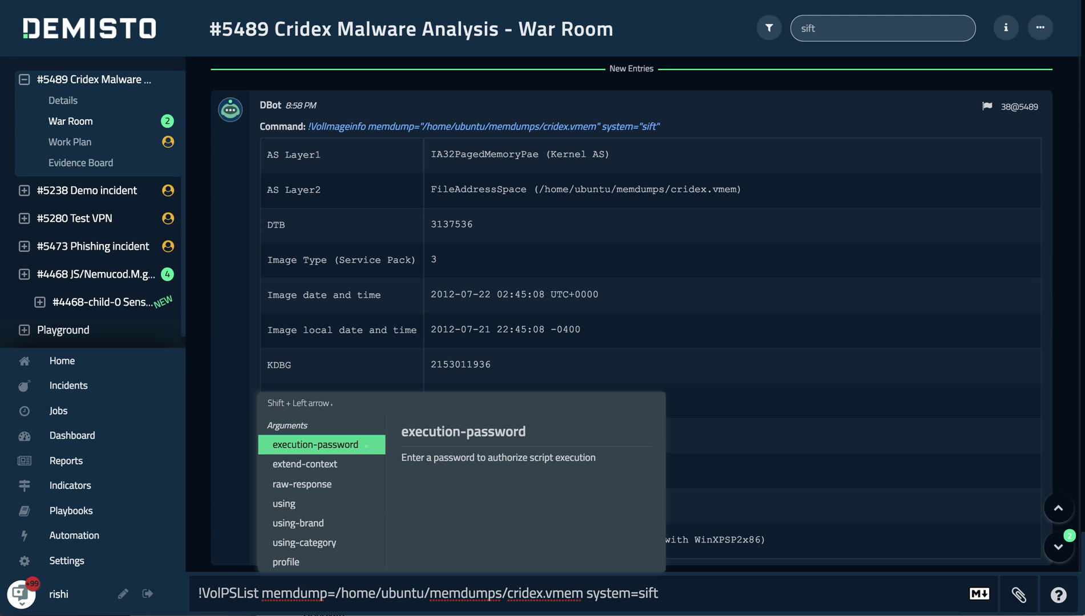
pyautogui.press('Escape')
pyautogui.press('Return')
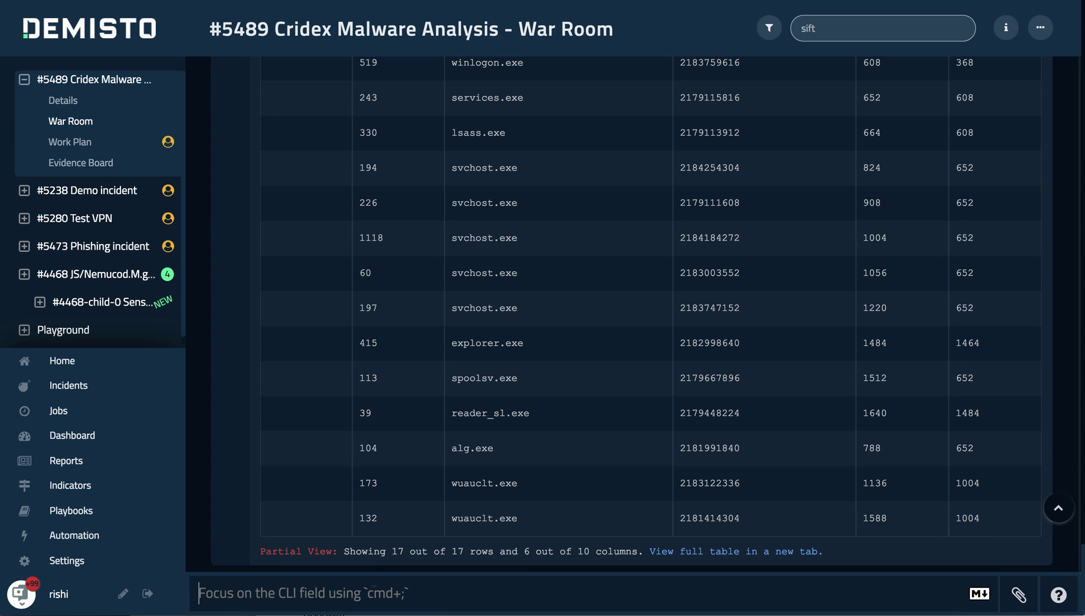
# - Recall the VolPSList command, replace its script name with VolConnscan, and run it on the same memory dump and system
pyautogui.write('!')
pyautogui.press('BackSpace')
pyautogui.press('Up')
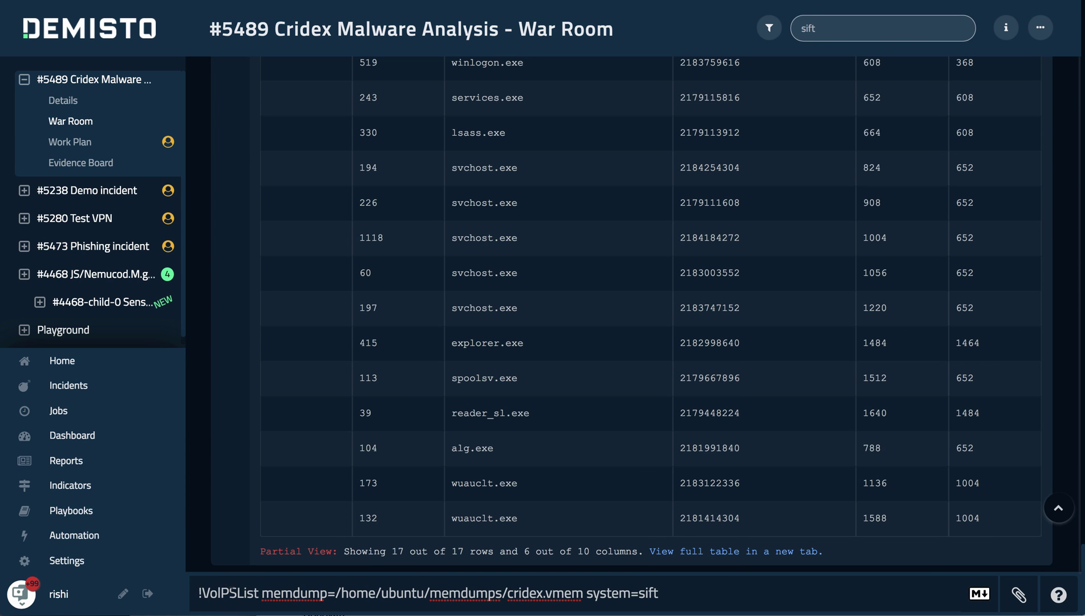
pyautogui.press('Home')
pyautogui.press('Right')
pyautogui.hotkey('ctrl', 'shift', 'Right')
pyautogui.press('BackSpace')
pyautogui.write('Vol')
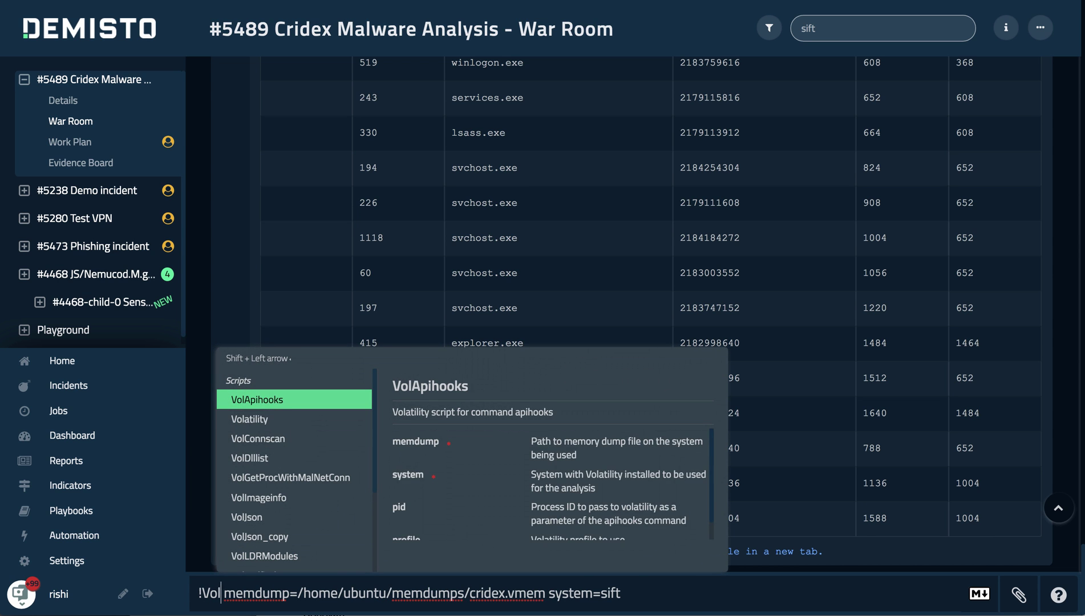
pyautogui.press('Down')
pyautogui.press('Down')
pyautogui.press('Return')
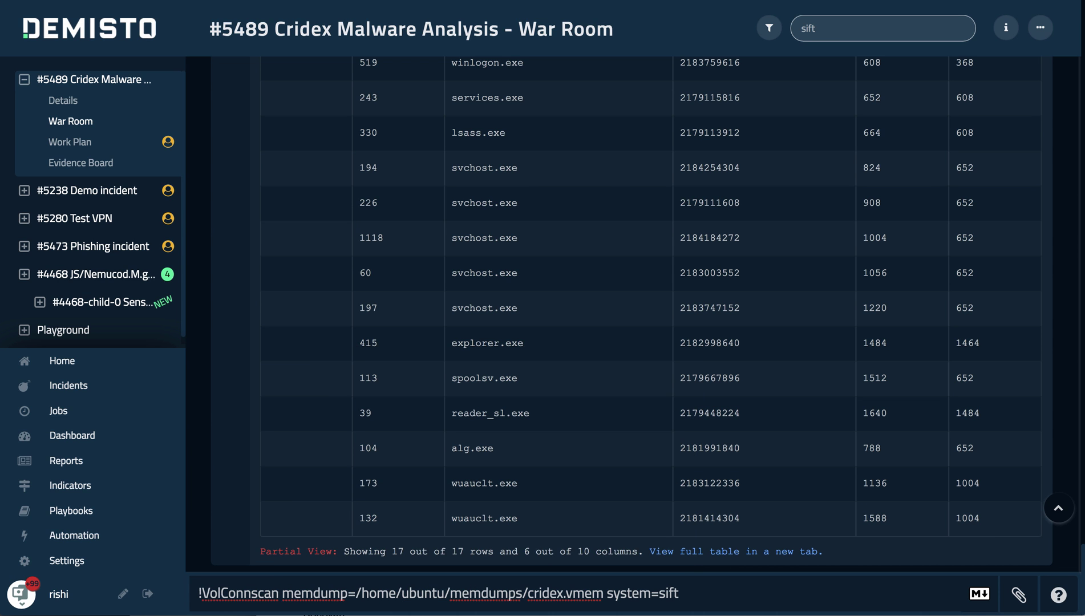
pyautogui.press('Right')
pyautogui.press('Right')
pyautogui.press('Return')
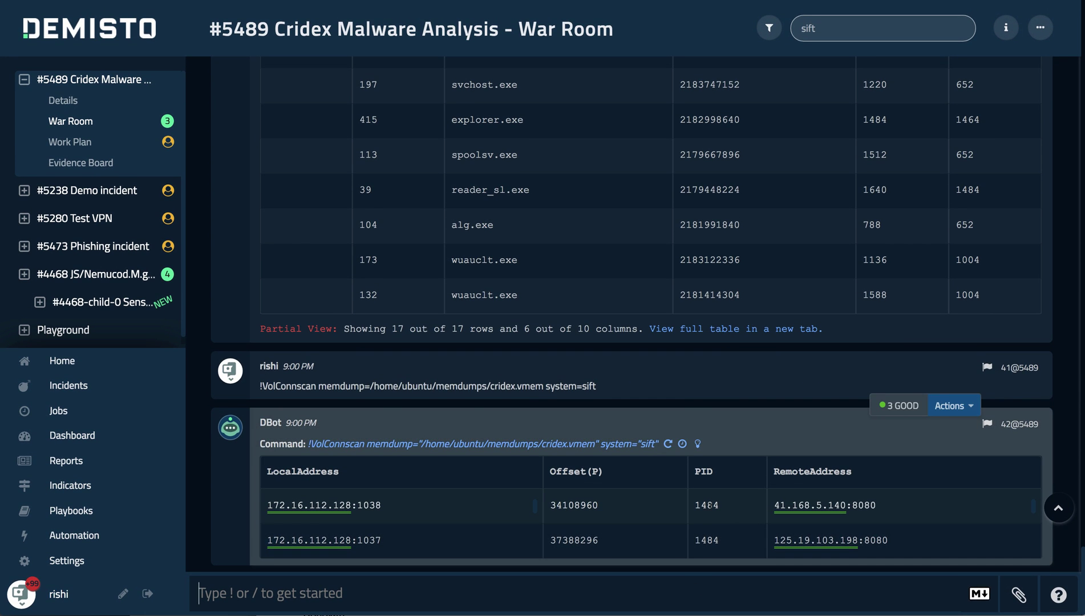
# - Compare the PID in the connection scan results with the process list to identify the process that owns the connections
pyautogui.doubleClick(698, 508)
pyautogui.doubleClick(706, 539)
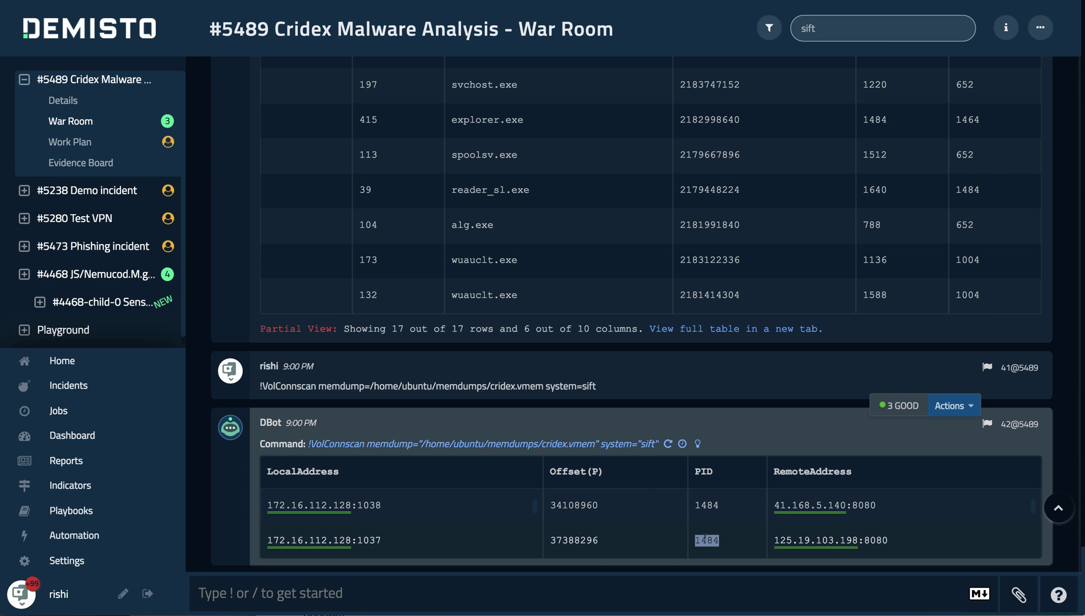
pyautogui.scroll(5, 725, 334)
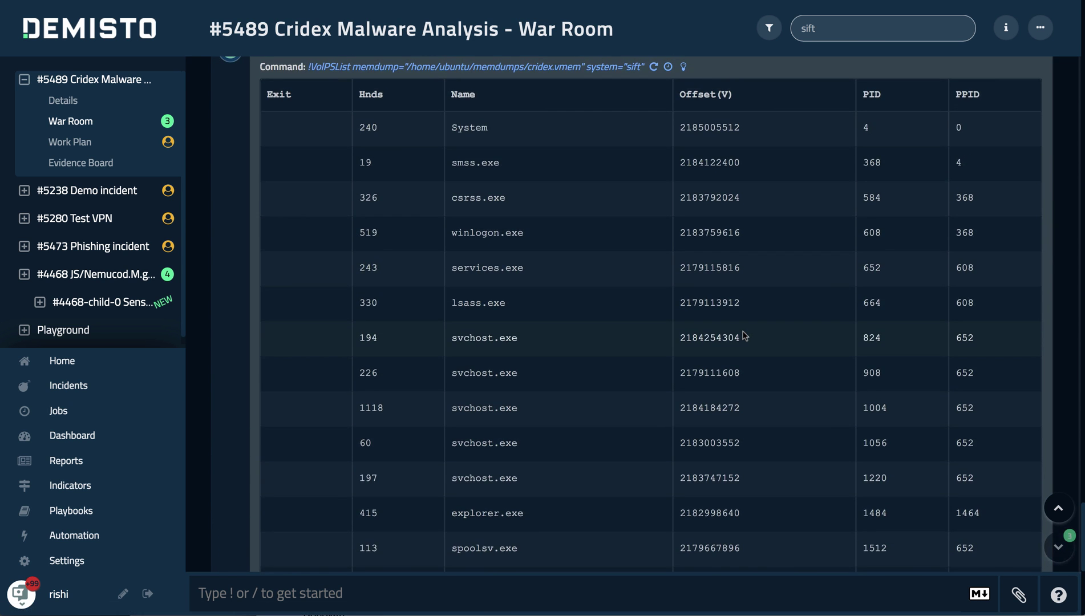
pyautogui.scroll(-5, 744, 336)
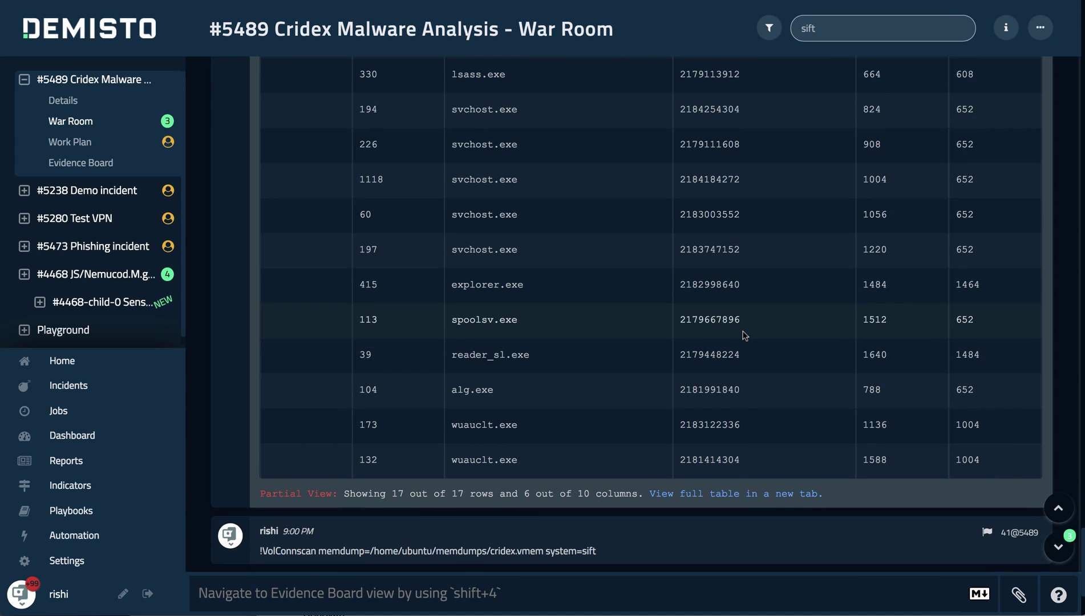
pyautogui.scroll(3, 744, 335)
pyautogui.scroll(2, 745, 335)
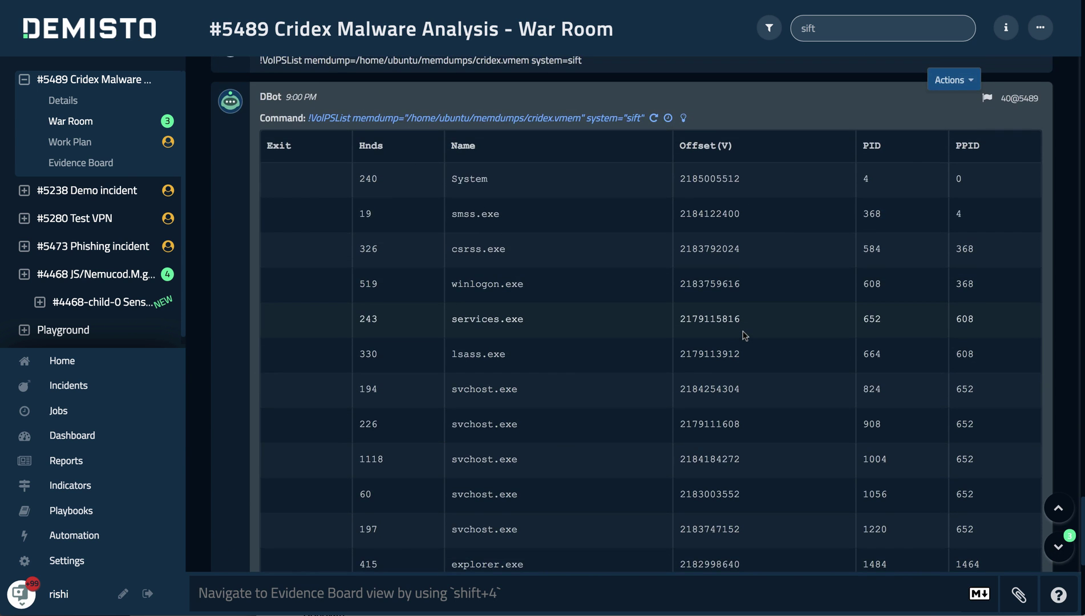
pyautogui.scroll(-4, 744, 335)
pyautogui.scroll(5, 744, 335)
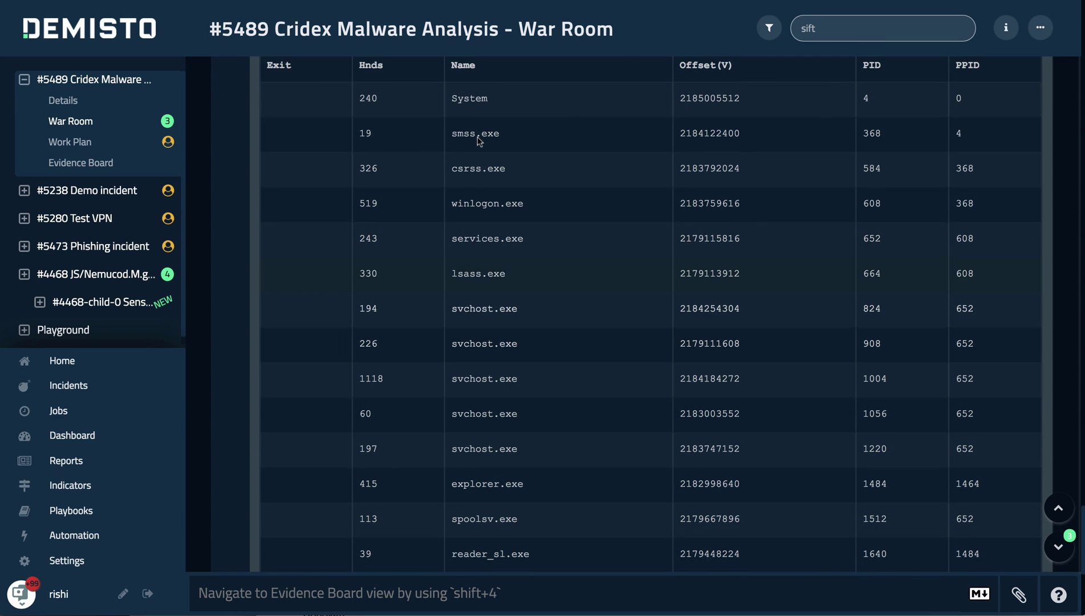
pyautogui.scroll(-1, 383, 289)
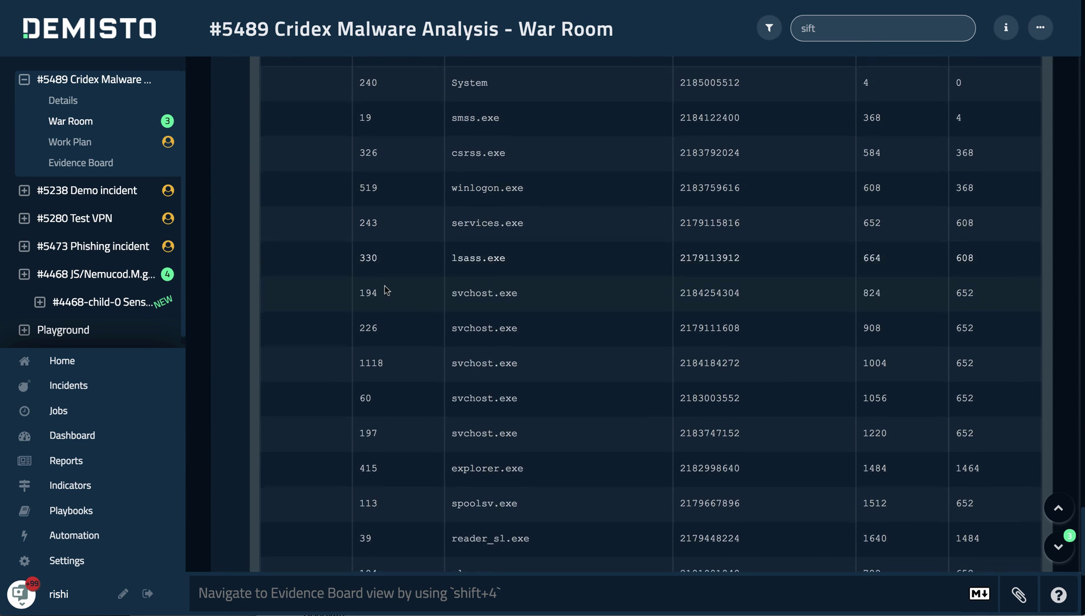
pyautogui.scroll(3, 382, 288)
pyautogui.scroll(-4, 448, 283)
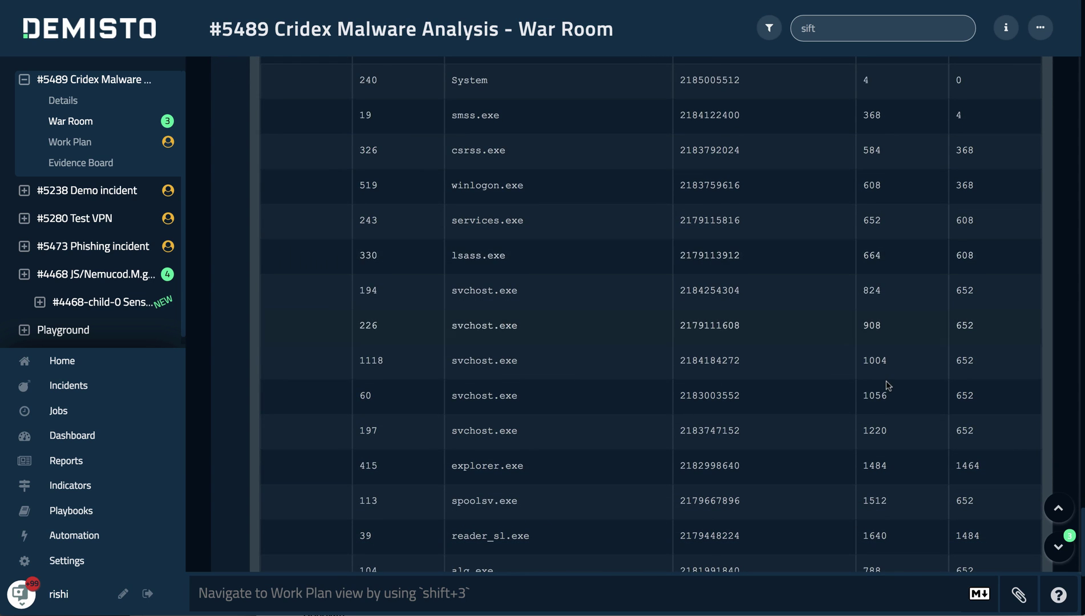
pyautogui.scroll(2, 886, 381)
pyautogui.doubleClick(877, 522)
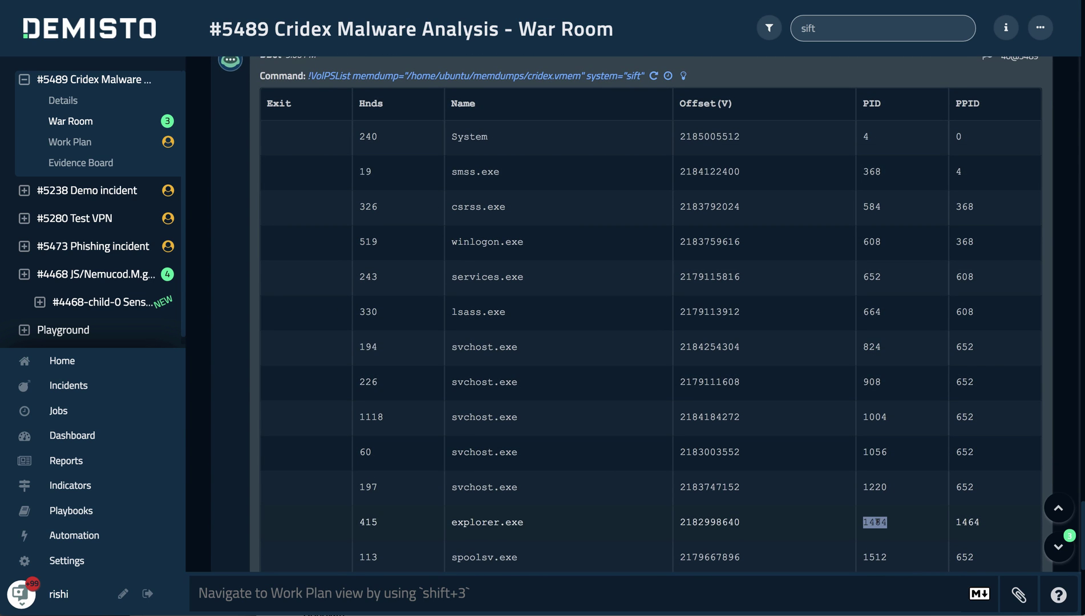
pyautogui.doubleClick(501, 522)
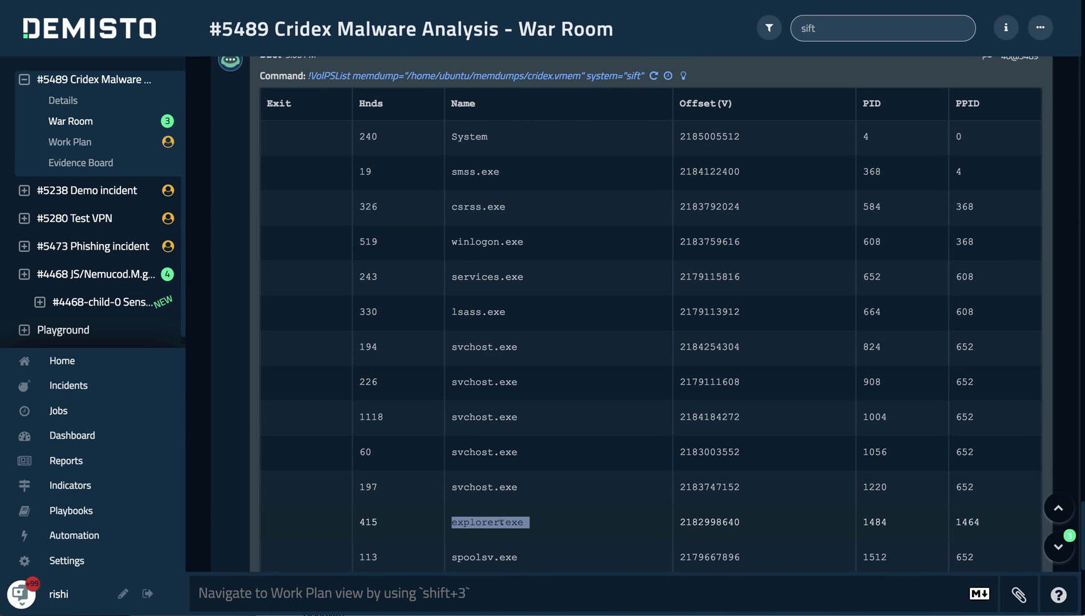
pyautogui.scroll(-4, 501, 522)
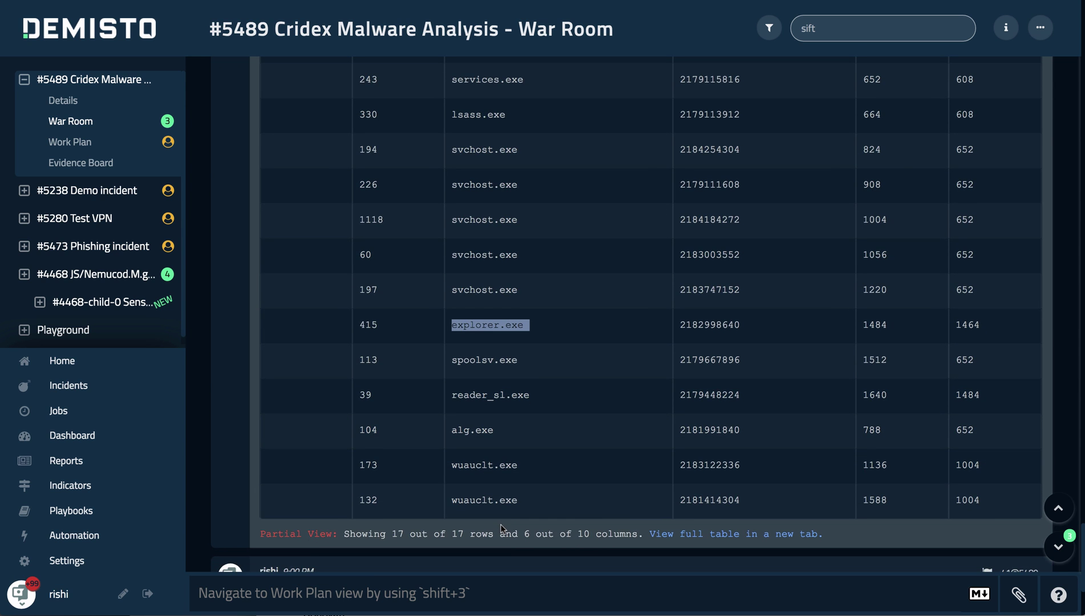
pyautogui.scroll(-4, 501, 529)
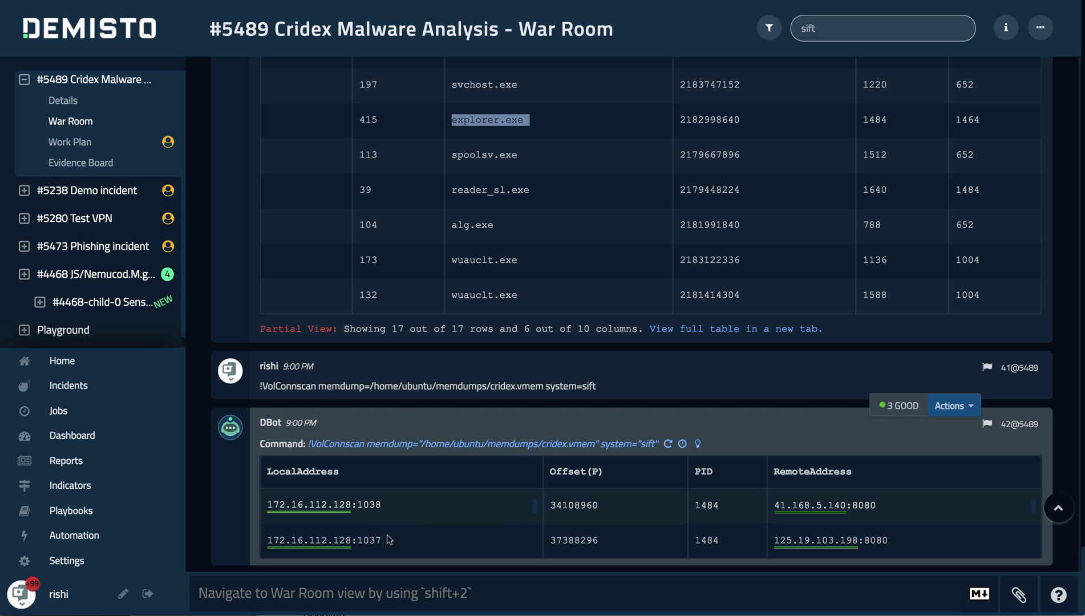
# - View the indicator details of remote addresses 41.168.5.140 and 125.19.103.198, and recheck the PID of explorer.exe in the process list
pyautogui.click(336, 512)
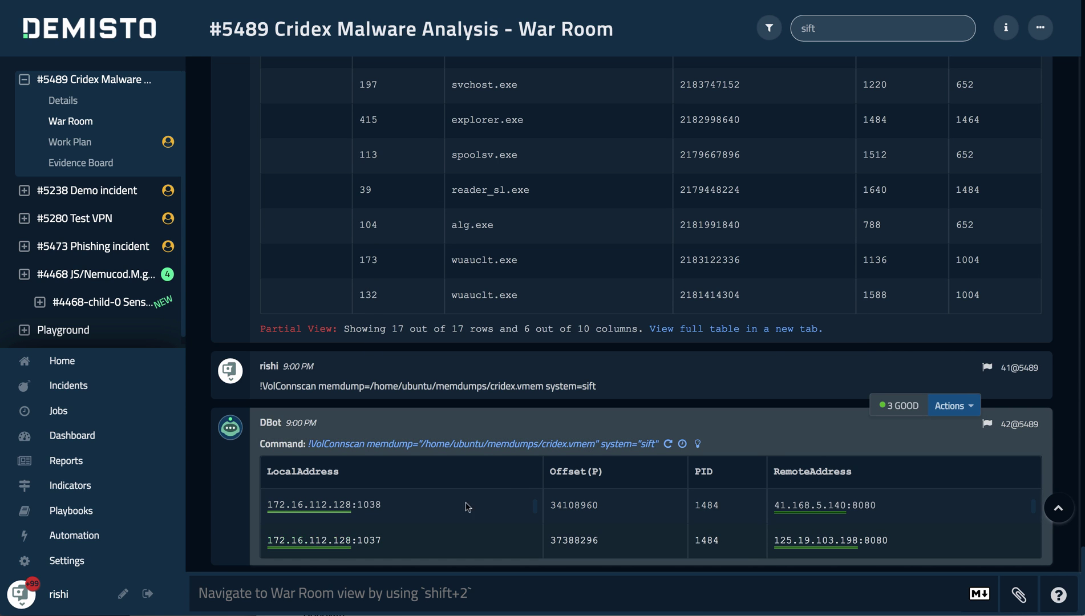
pyautogui.click(808, 506)
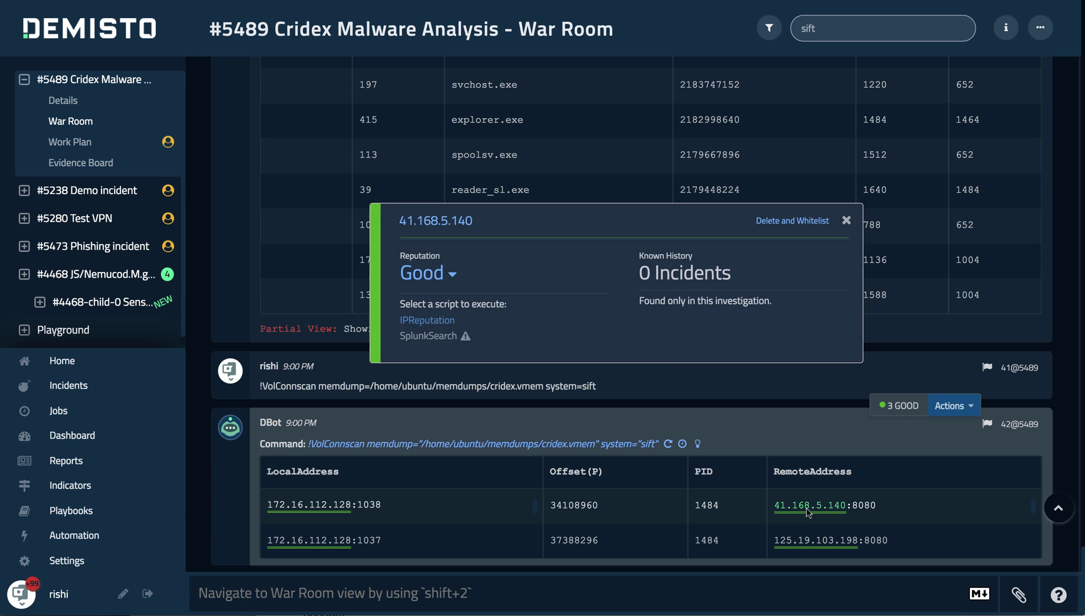
pyautogui.click(816, 542)
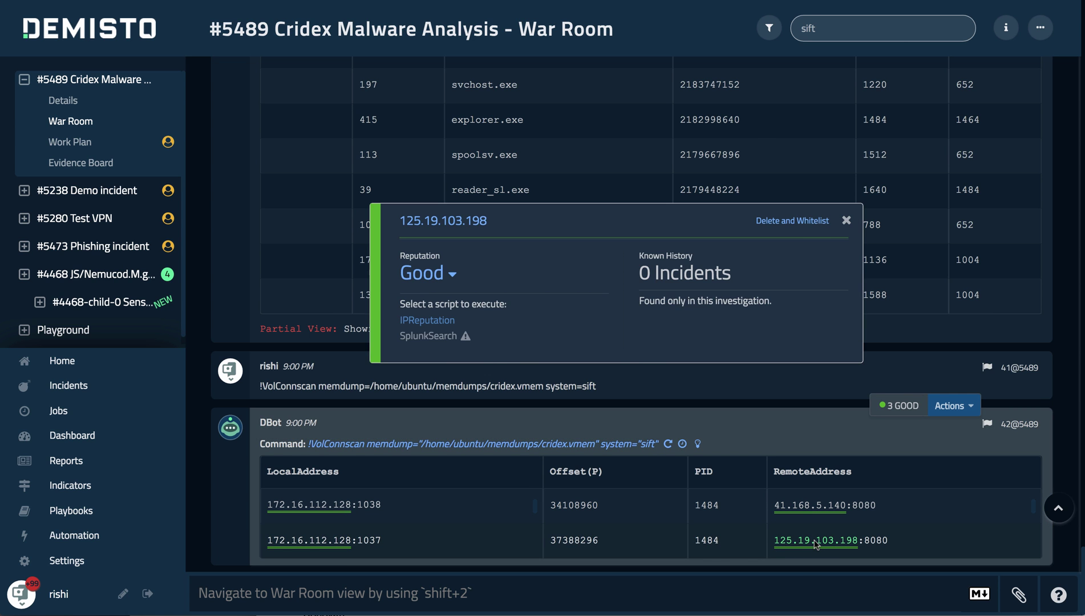
pyautogui.scroll(2, 644, 500)
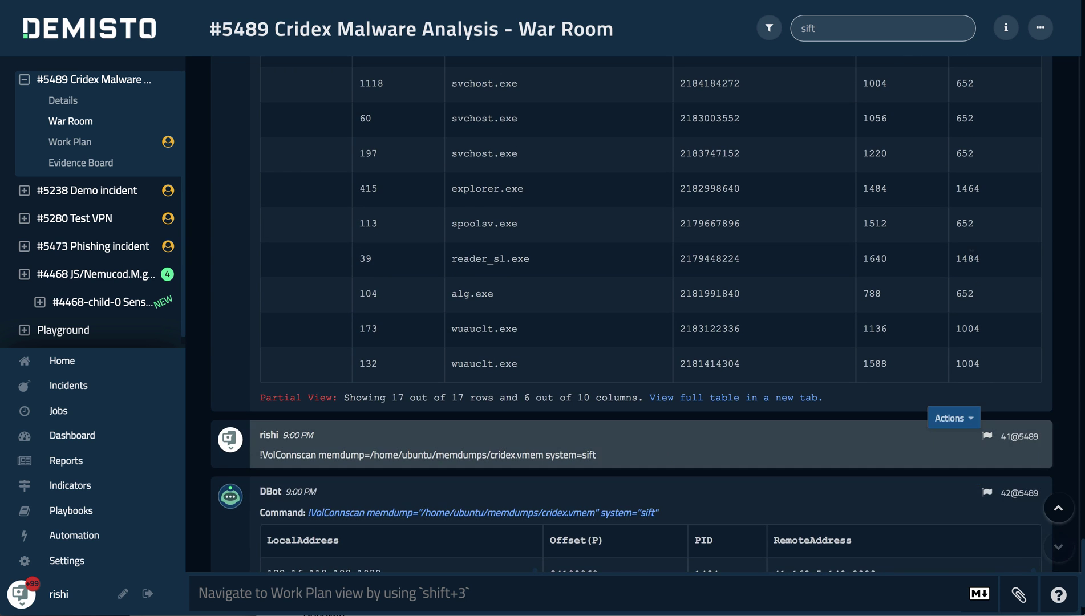
pyautogui.doubleClick(875, 188)
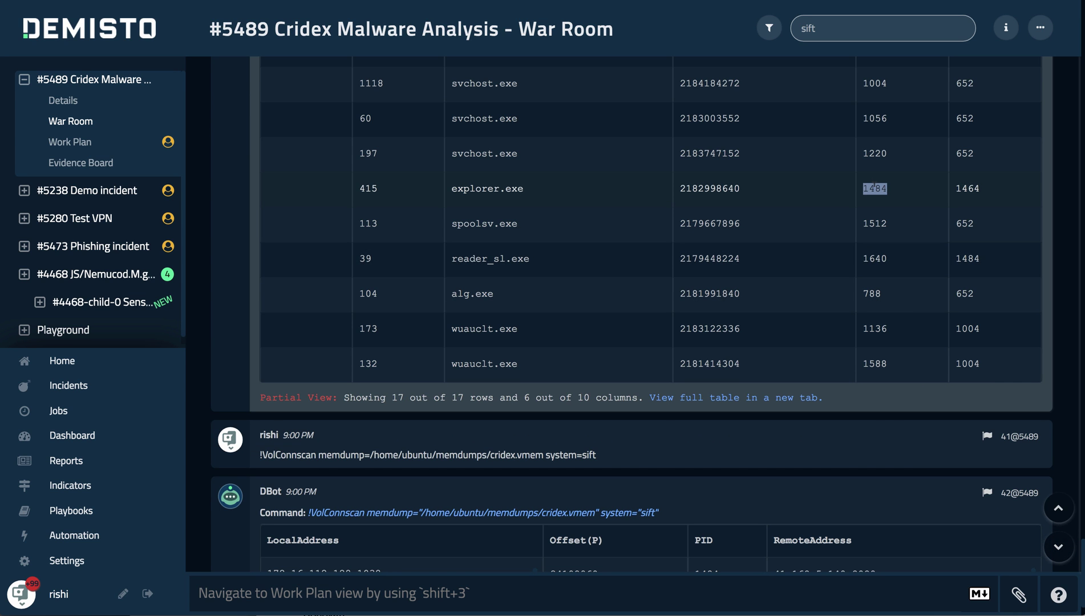
pyautogui.scroll(-2, 874, 188)
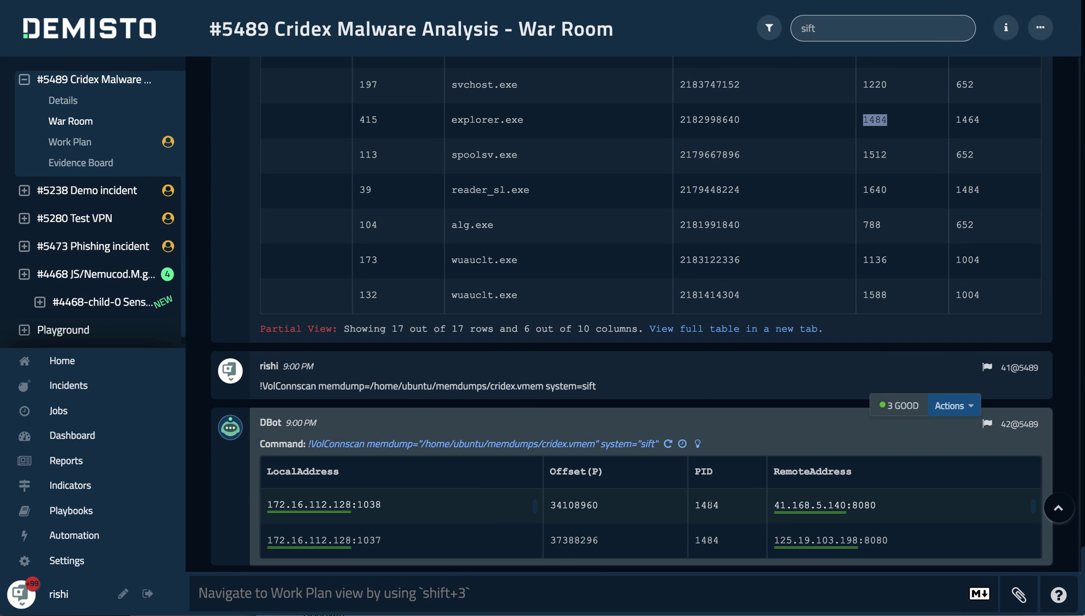
# - Start a new command with the Volatility script !VolMalfindDumpAgent
pyautogui.click(502, 593)
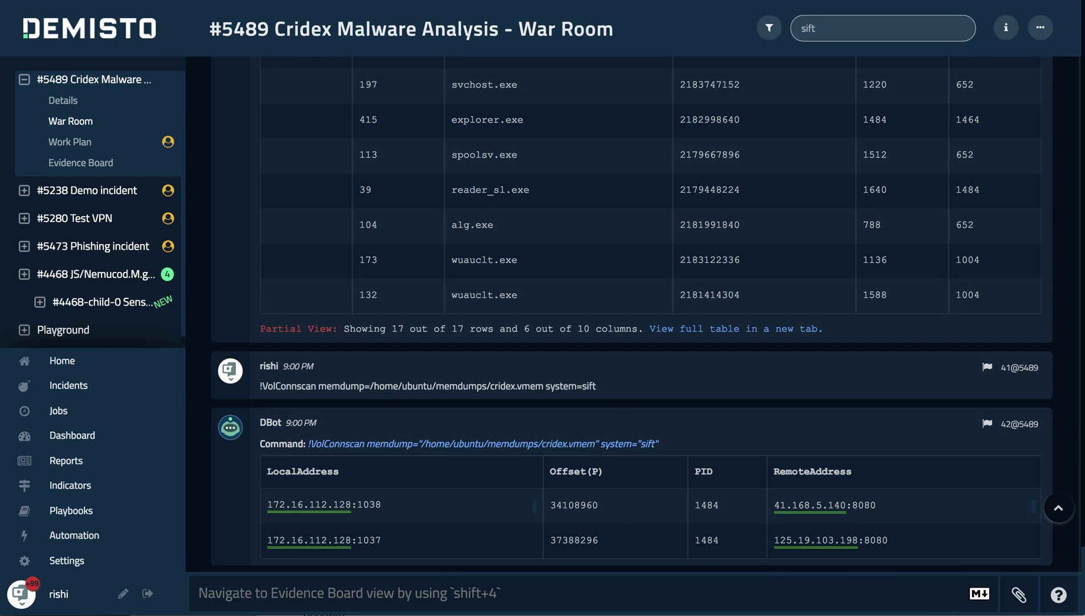
pyautogui.write('!vol')
pyautogui.press('Down')
pyautogui.press('Down')
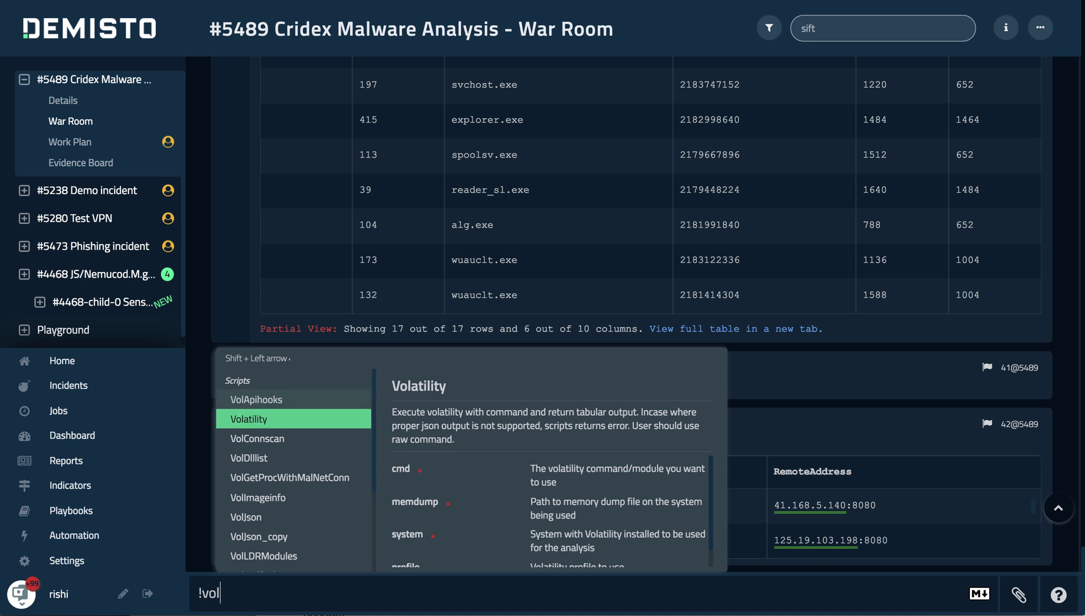
pyautogui.press('Down')
pyautogui.press('Down')
pyautogui.press('Down')
pyautogui.press('Down')
pyautogui.press('Down')
pyautogui.press('Down')
pyautogui.press('Down')
pyautogui.press('Down')
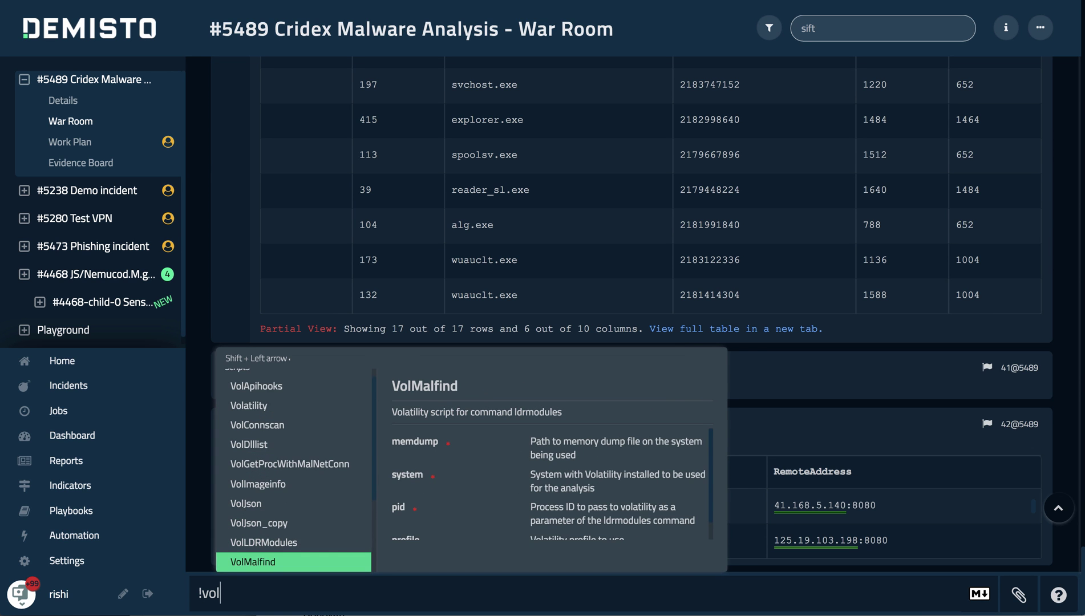
pyautogui.press('Return')
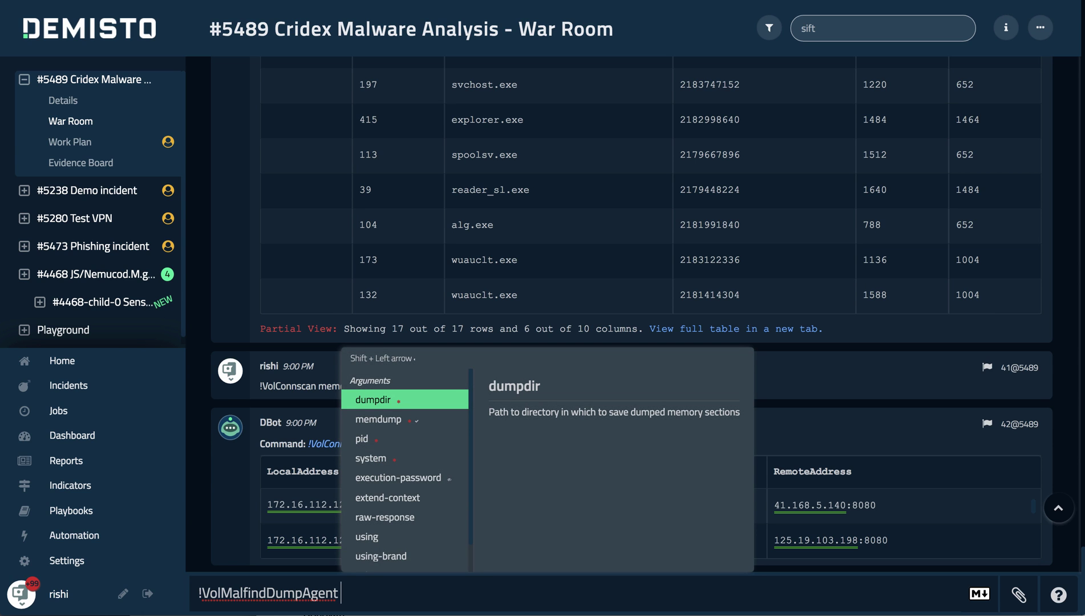
# - Add the argument memdump=/home/ubuntu/memdumps/cridex.vmem to the VolMalfindDumpAgent command, correcting any misspelling in the file name
pyautogui.press('Down')
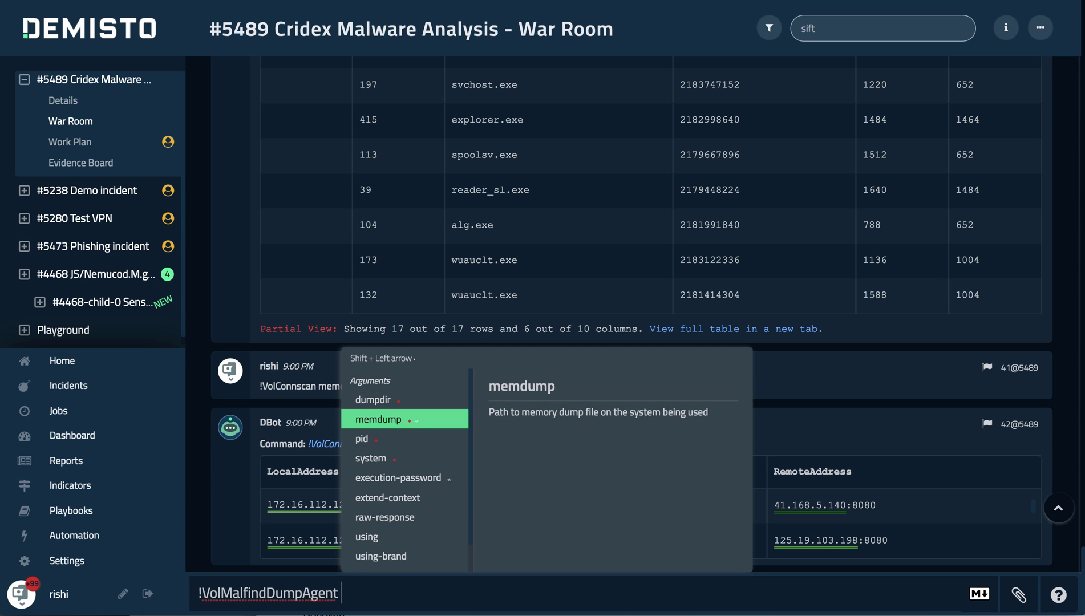
pyautogui.press('Return')
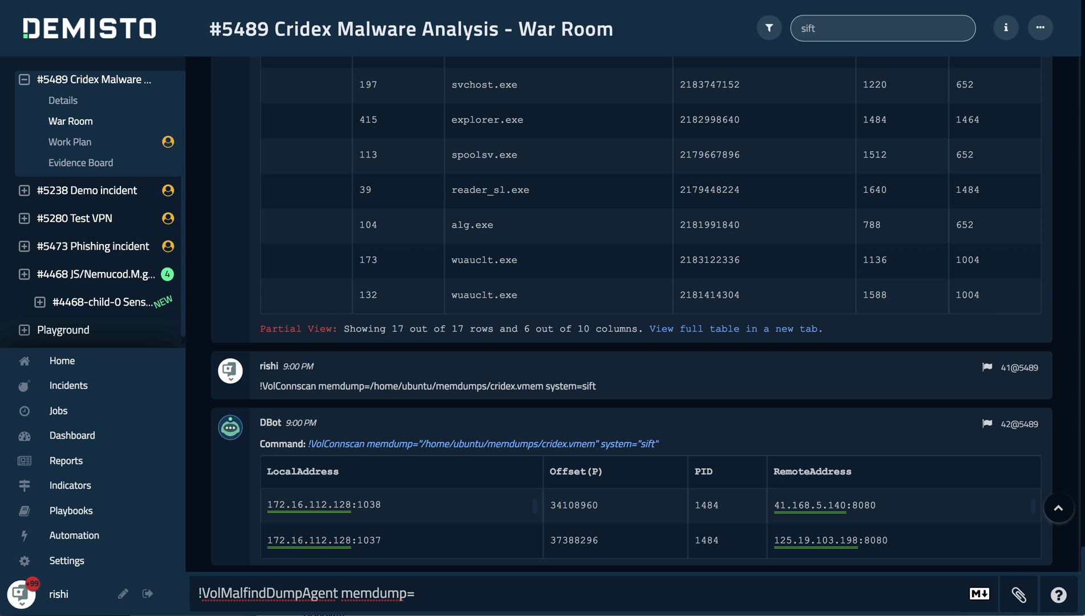
pyautogui.write('/home/ubuntu/')
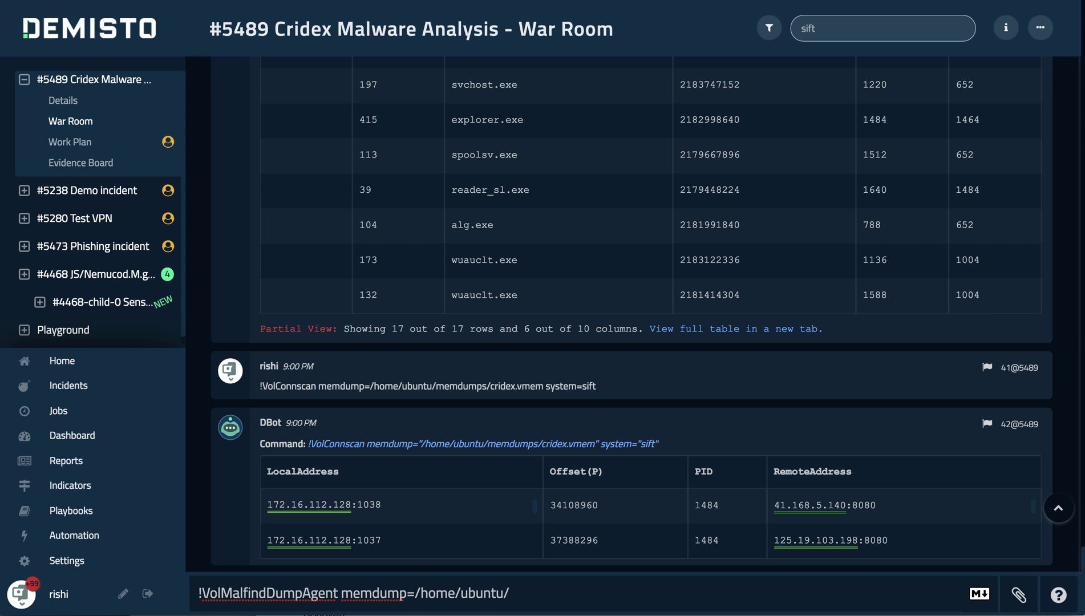
pyautogui.write('memdumps')
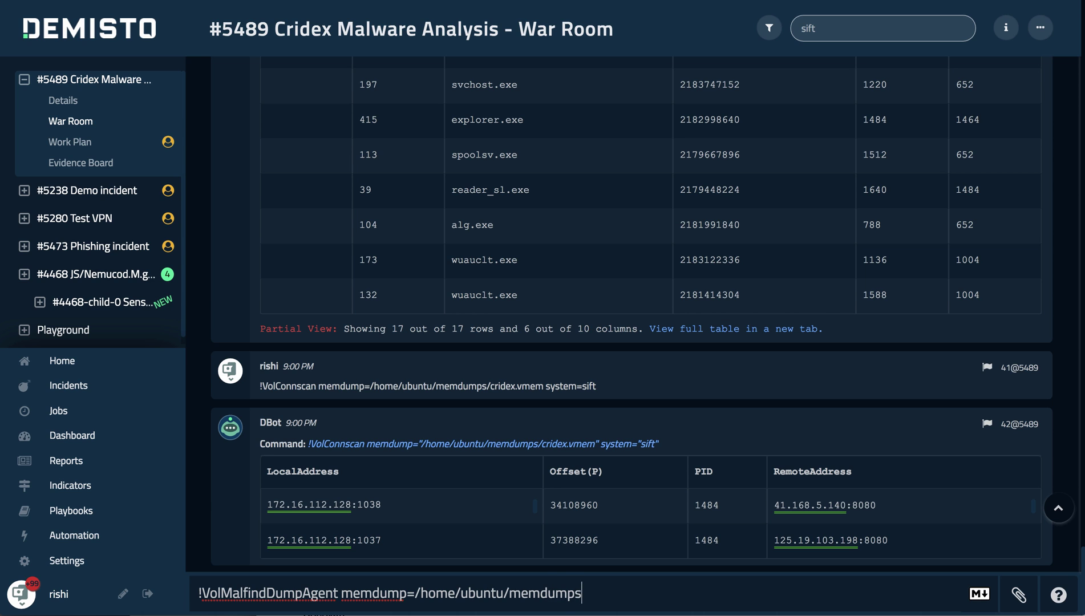
pyautogui.write('/cidex.vmem')
pyautogui.press('Escape')
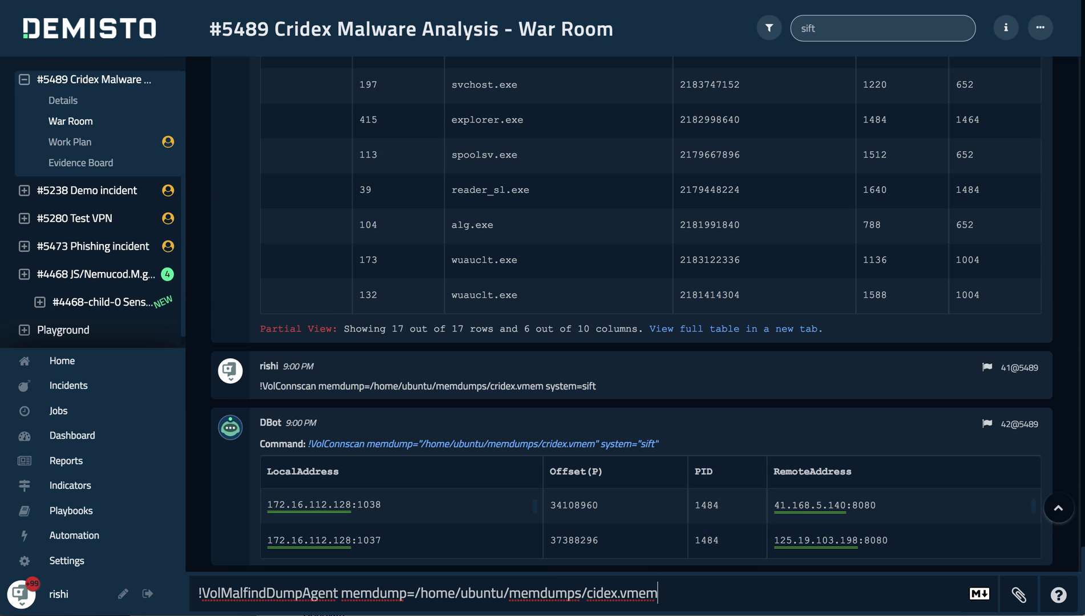
pyautogui.press('Left')
pyautogui.press('Left')
pyautogui.press('Left')
pyautogui.press('Left')
pyautogui.press('Left')
pyautogui.press('Left')
pyautogui.press('Left')
pyautogui.press('Left')
pyautogui.press('Left')
pyautogui.write('r')
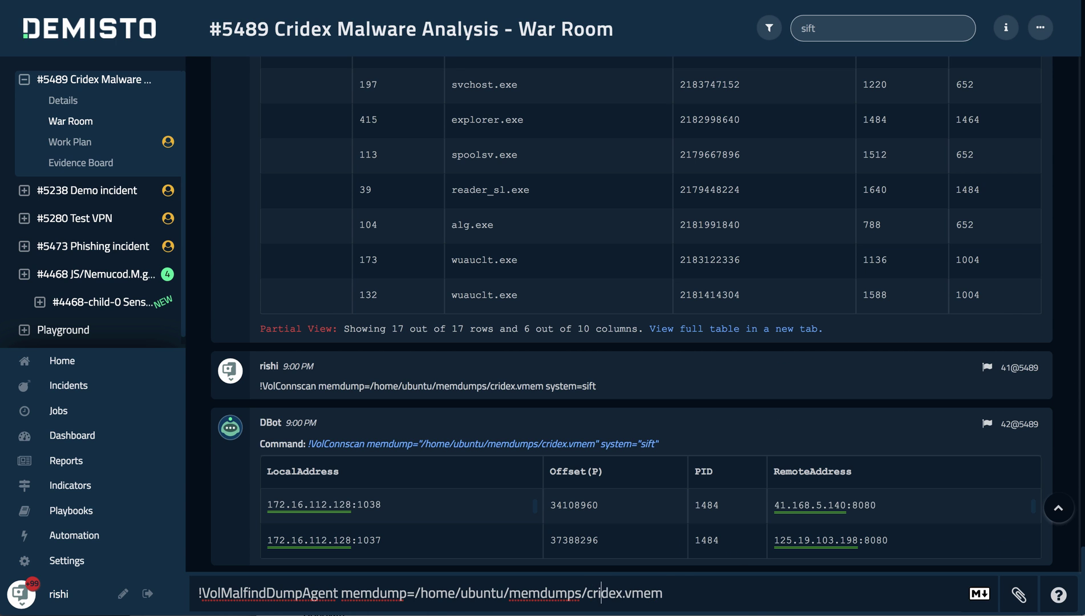
pyautogui.press('Right')
pyautogui.press('Right')
pyautogui.press('Right')
pyautogui.press('Right')
pyautogui.press('Right')
pyautogui.press('Right')
pyautogui.press('Right')
pyautogui.press('Right')
pyautogui.press('Right')
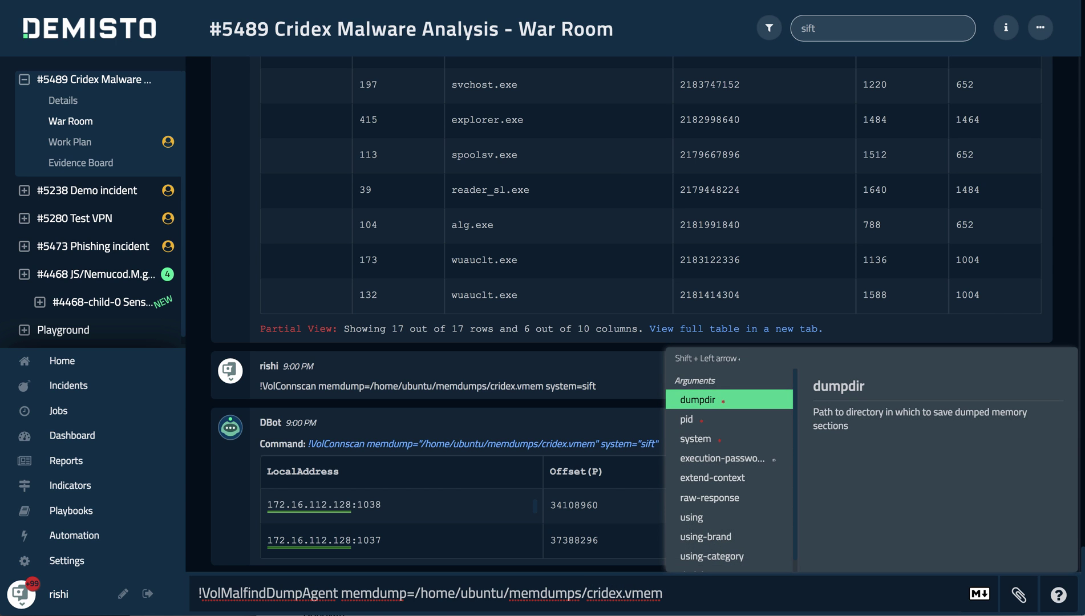
# - Add the arguments dumpdir=/tmp/dumpagent and system=sift to the VolMalfindDumpAgent command
pyautogui.press('Return')
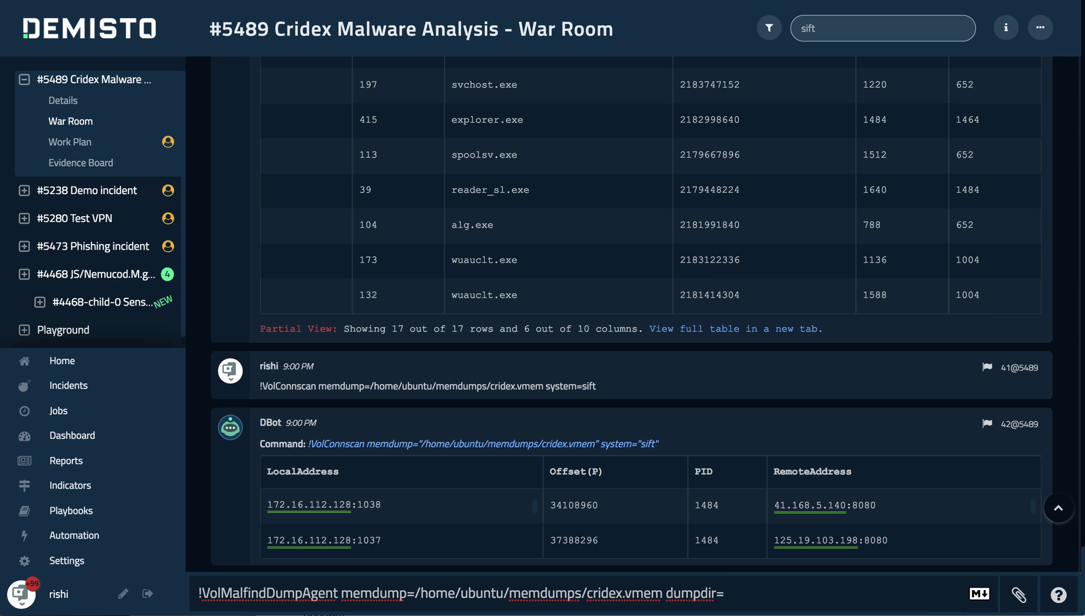
pyautogui.write('/tmp/dumpagent')
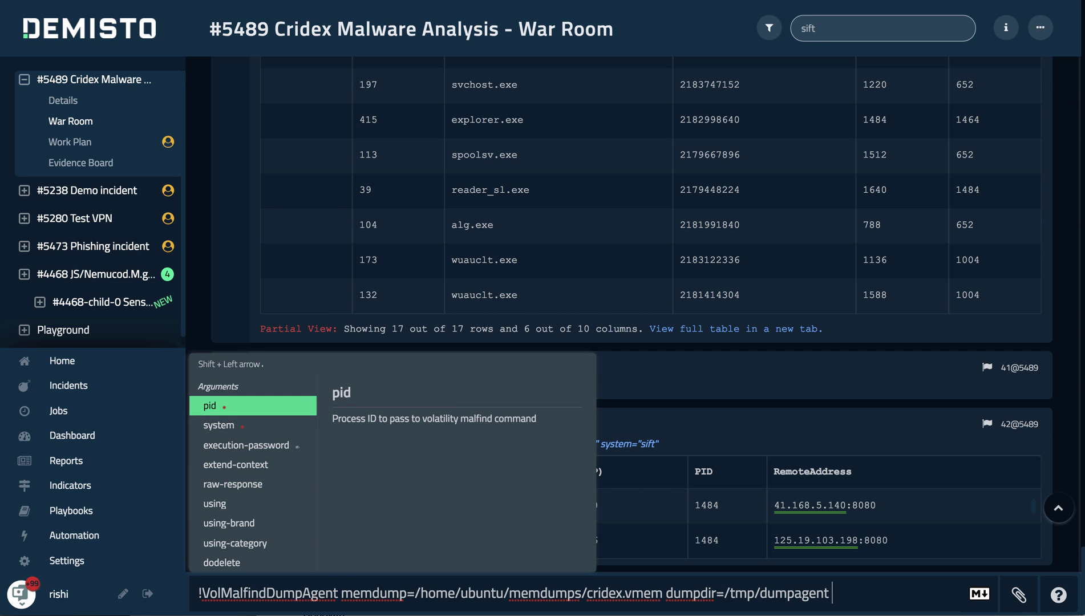
pyautogui.press('Down')
pyautogui.press('Return')
pyautogui.write('sift')
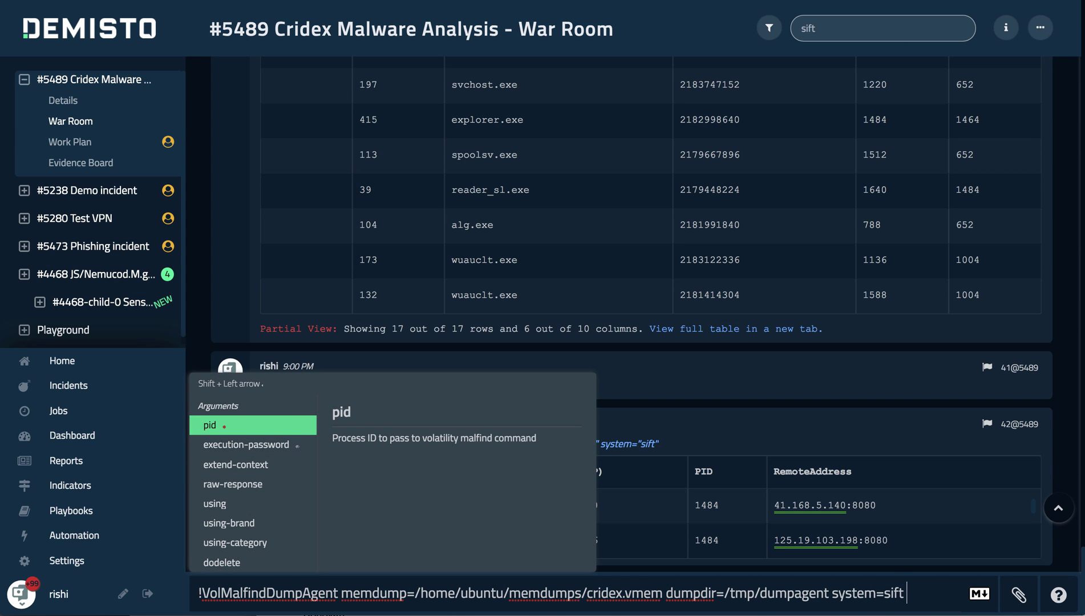
# - Add the arguments pid=1484 and using=sift to the VolMalfindDumpAgent command and run it
pyautogui.press('Return')
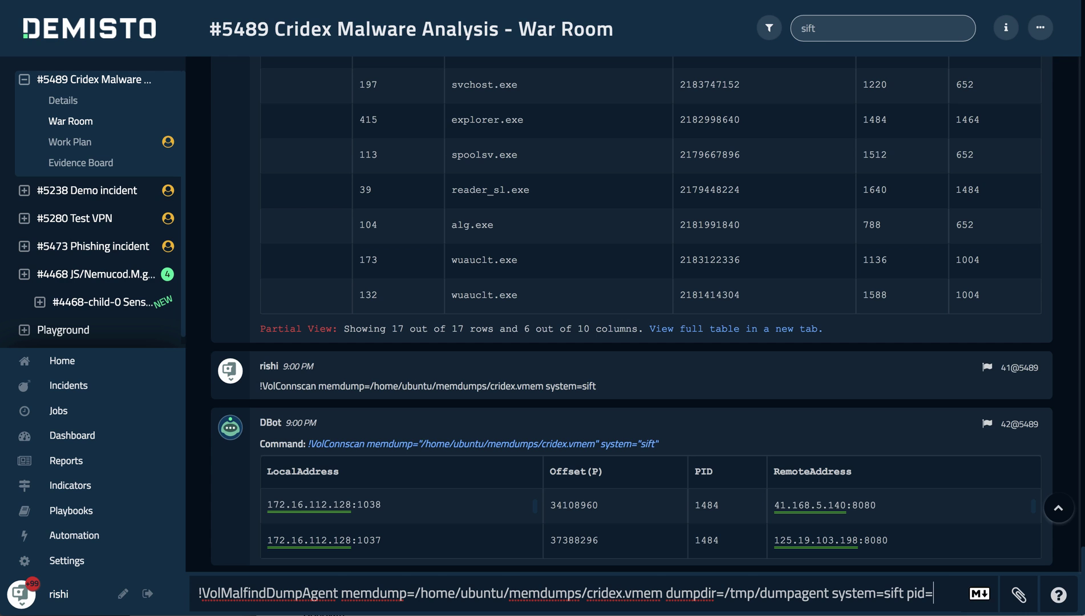
pyautogui.write('1484')
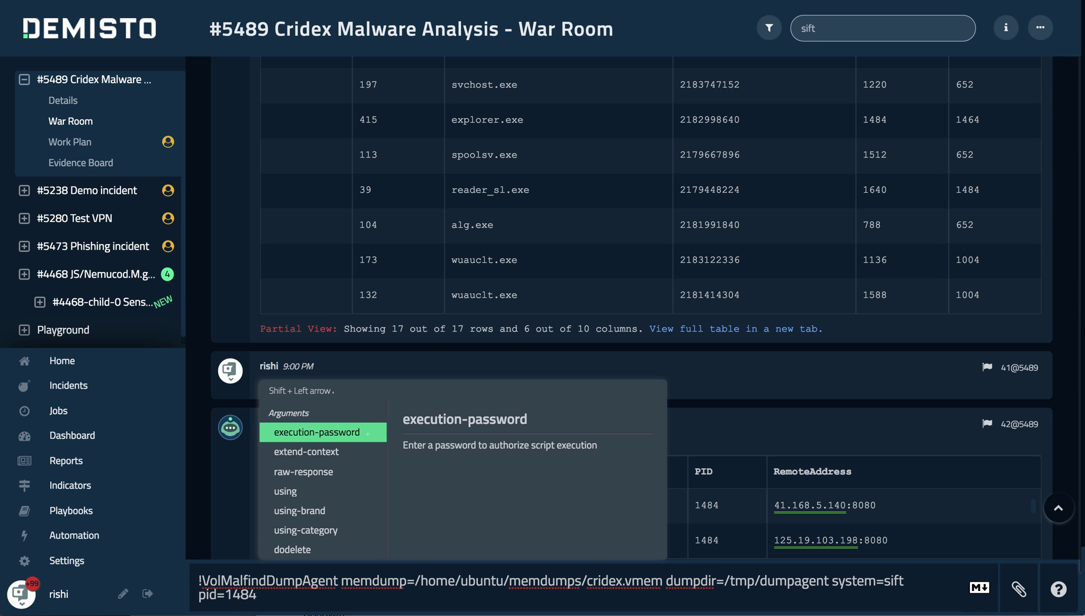
pyautogui.press('Down')
pyautogui.press('Down')
pyautogui.press('Down')
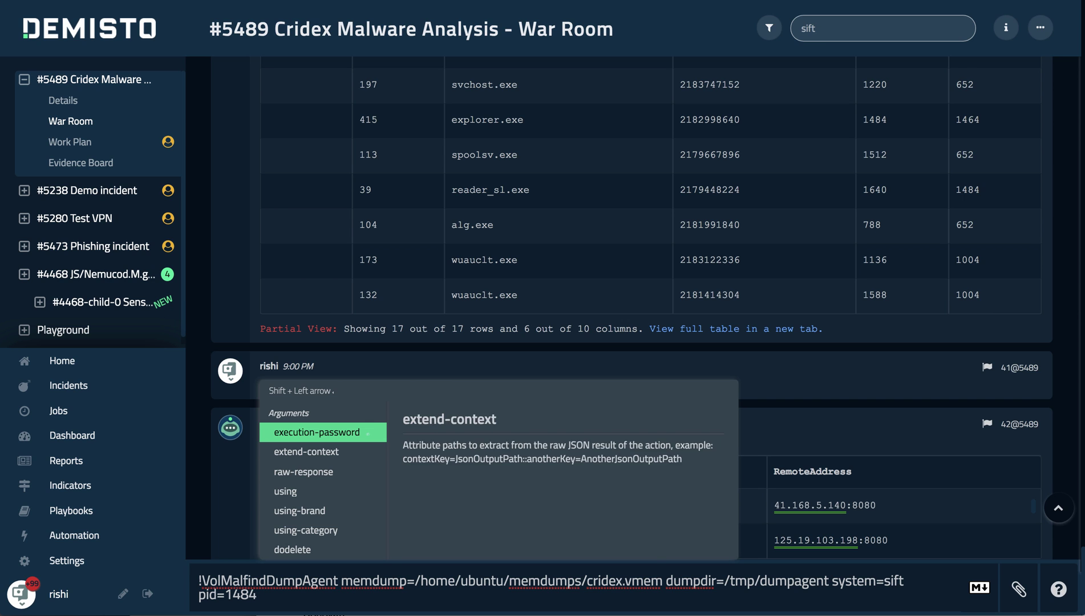
pyautogui.press('Return')
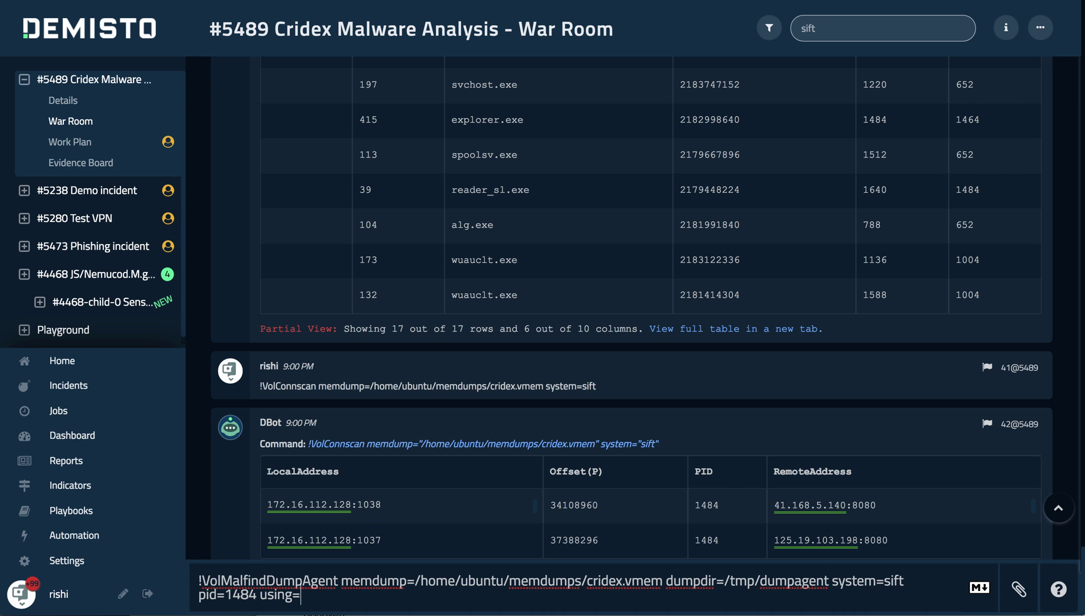
pyautogui.write('sift')
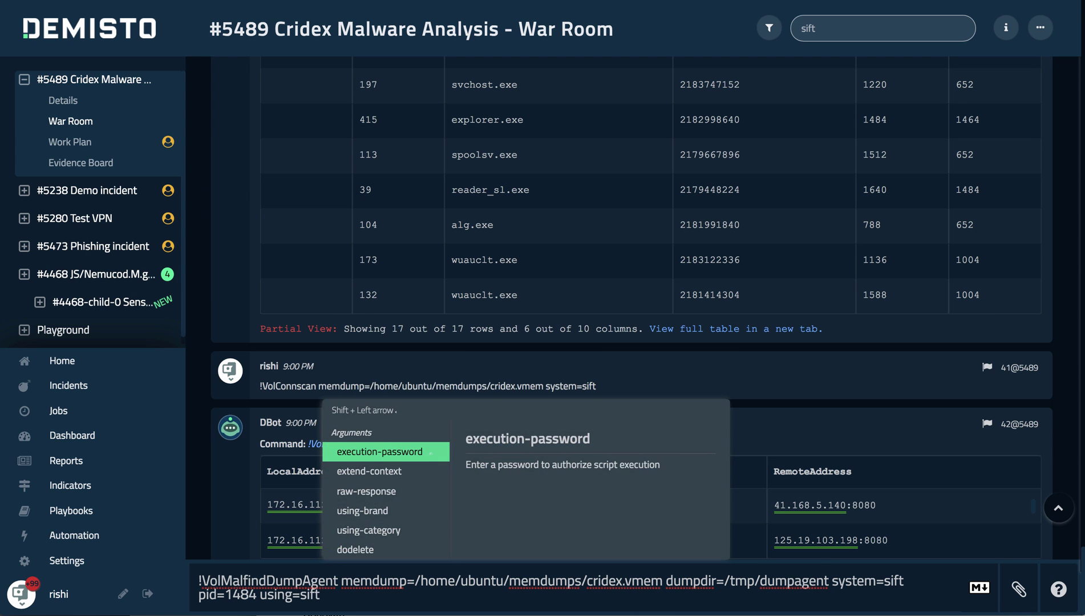
pyautogui.press('BackSpace')
pyautogui.press('BackSpace')
pyautogui.press('Return')
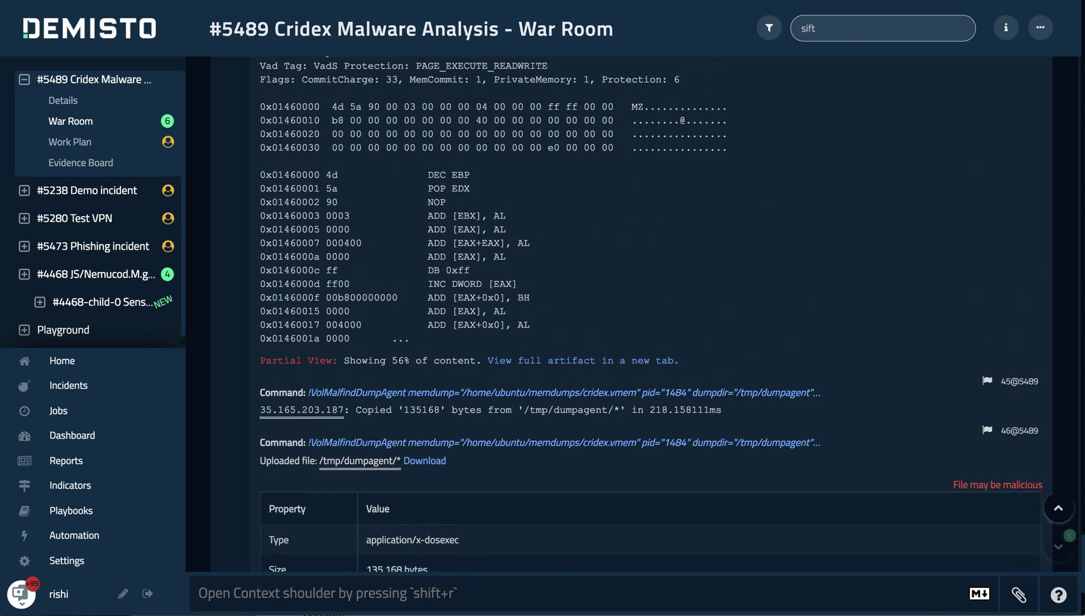
# - Review the malfind output and the dumped file's properties, and view the indicator details of its MD5 hash
pyautogui.scroll(-2, 470, 551)
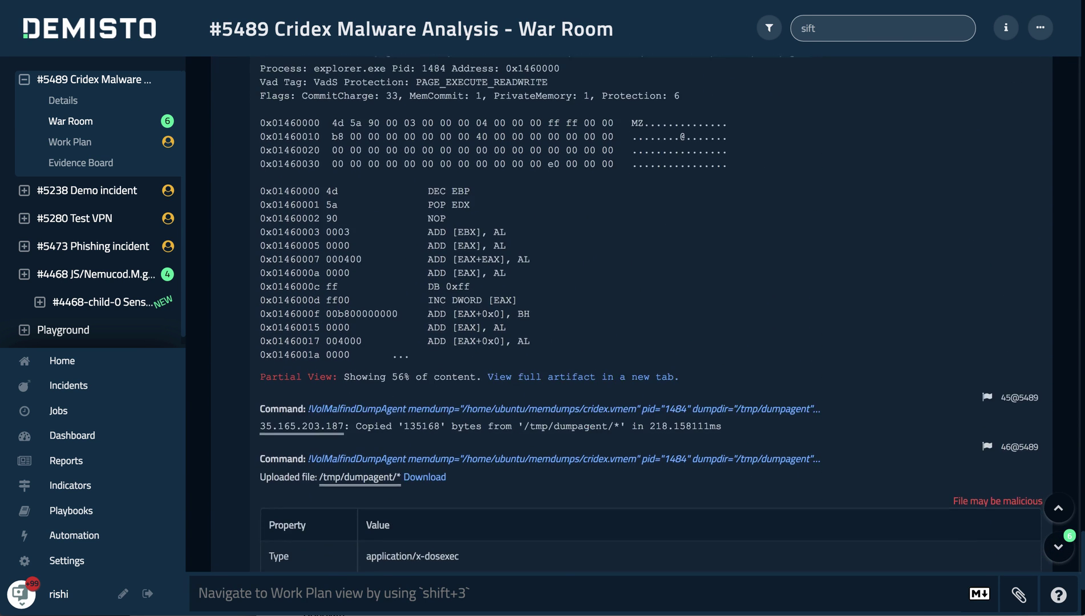
pyautogui.scroll(1, 470, 551)
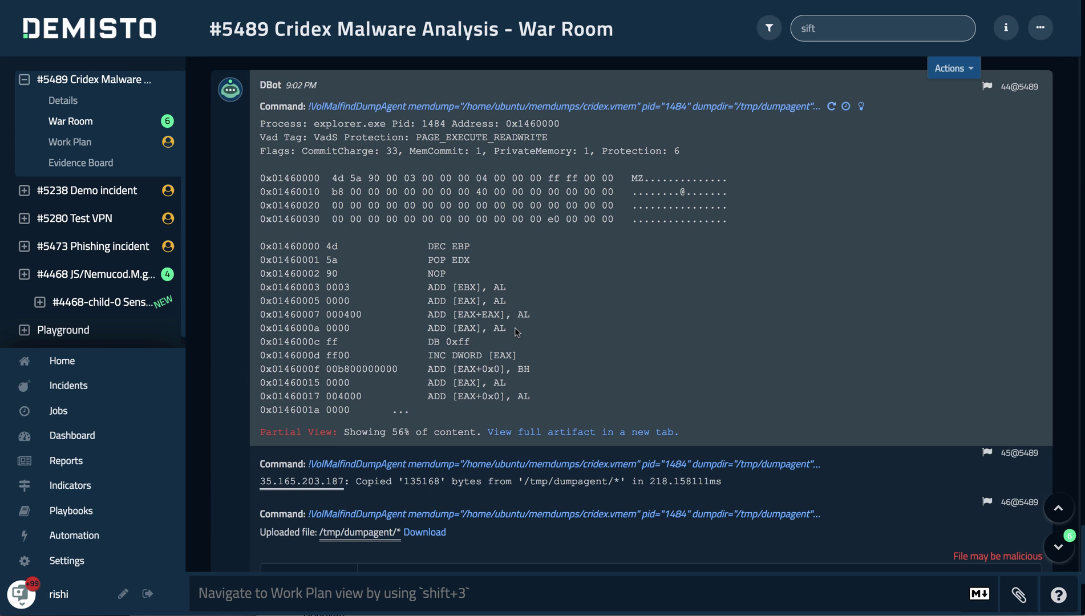
pyautogui.scroll(-5, 567, 311)
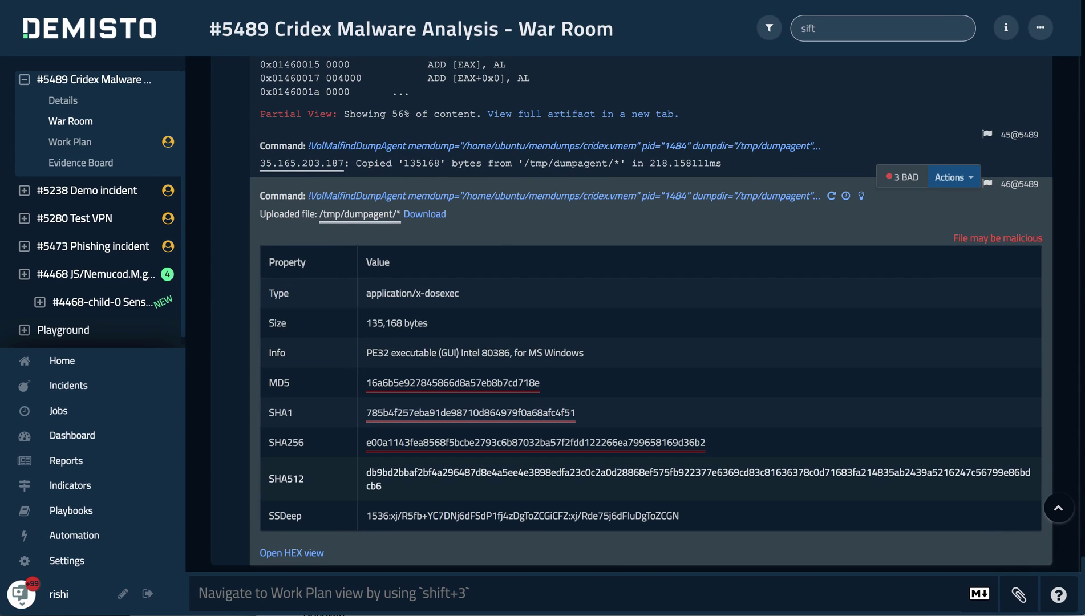
pyautogui.click(477, 389)
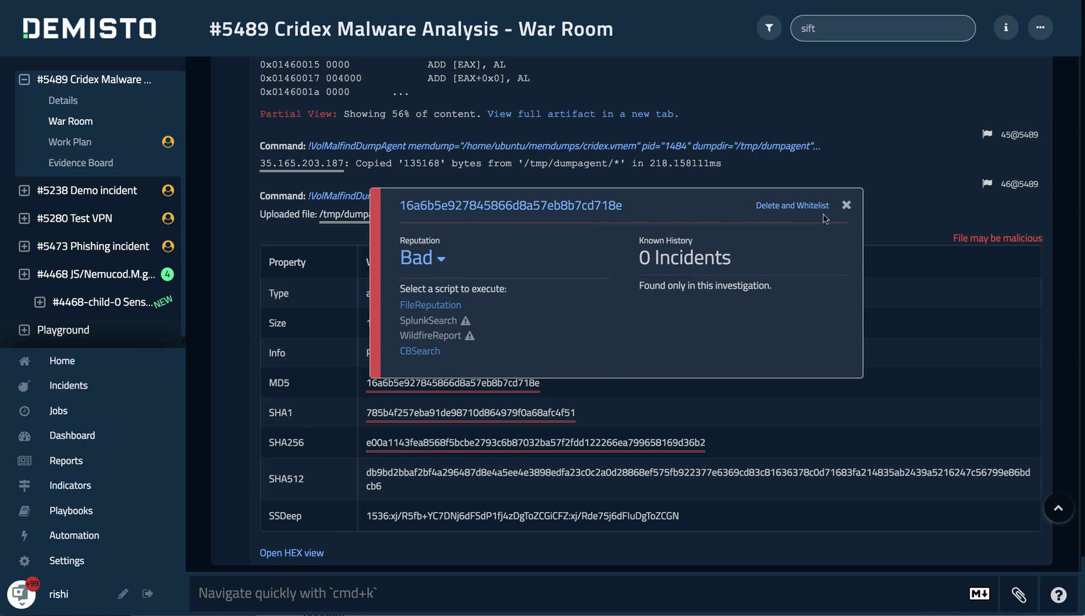
# - Start a new command with !file and add its file argument
pyautogui.click(511, 596)
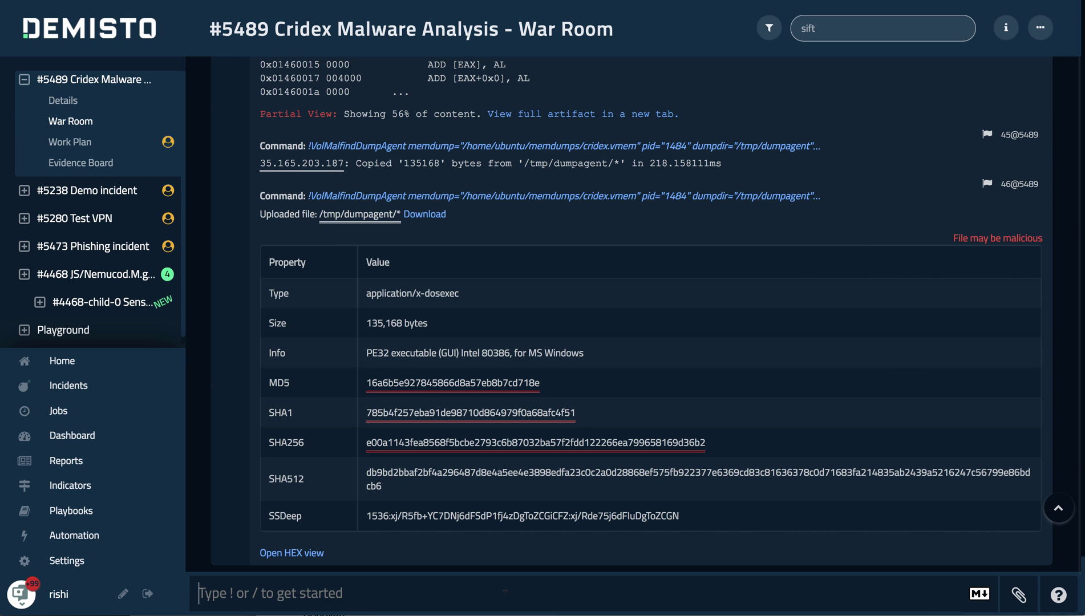
pyautogui.write('!')
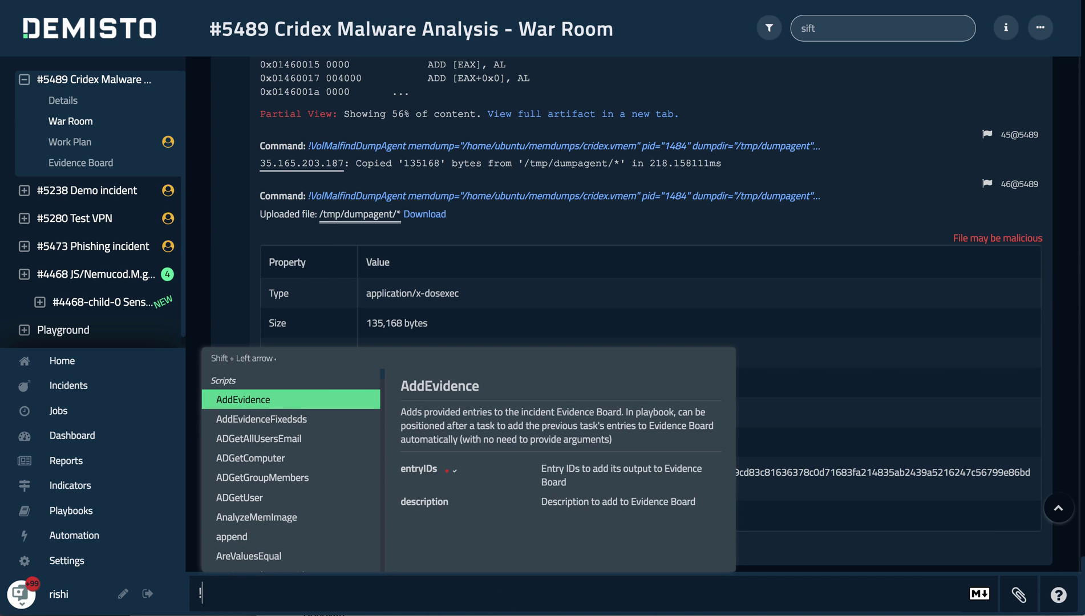
pyautogui.write('file')
pyautogui.press('Down')
pyautogui.press('Down')
pyautogui.press('Down')
pyautogui.press('Down')
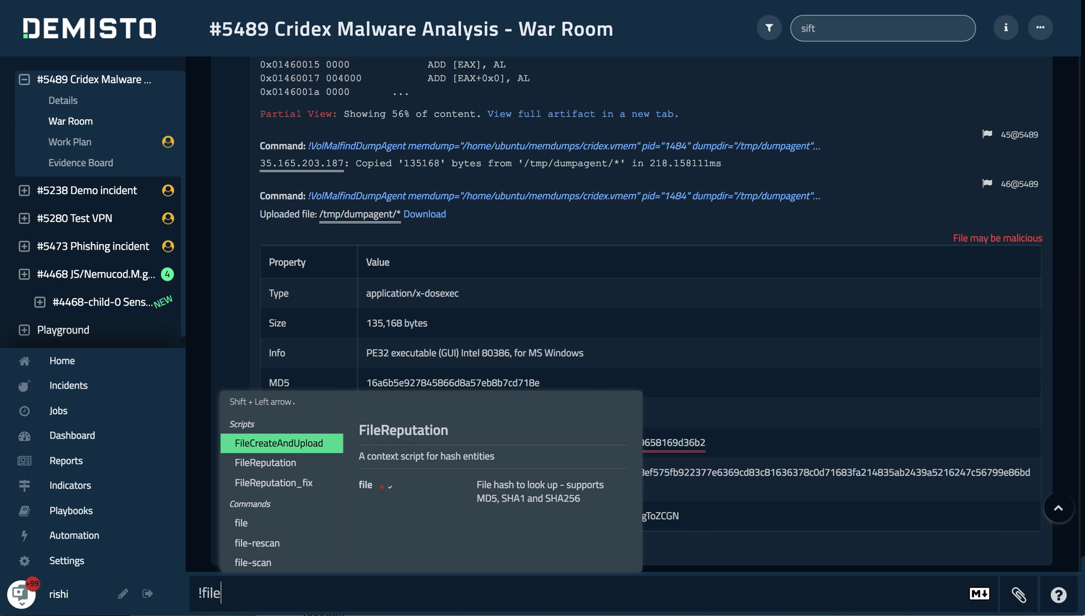
pyautogui.press('Up')
pyautogui.press('Return')
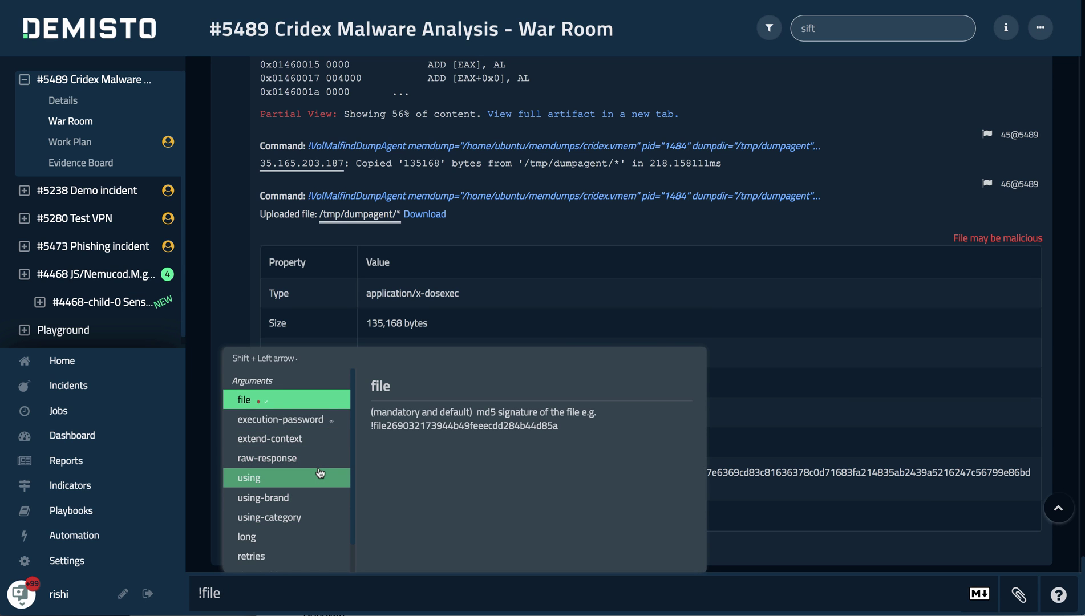
pyautogui.press('Return')
# - Copy the dumped file's MD5 hash 16a6b5e927845866d8a57eb8b7cd718e into the file argument and run the command
pyautogui.moveTo(541, 383); pyautogui.dragTo(342, 379)
pyautogui.hotkey('ctrl', 'c')
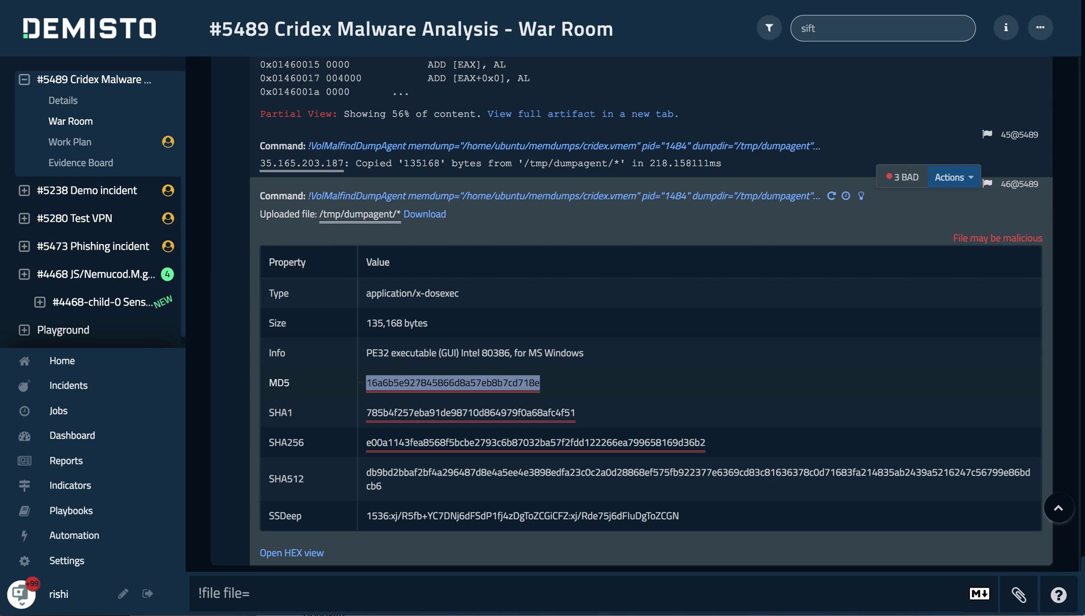
pyautogui.click(321, 592)
pyautogui.hotkey('ctrl', 'v')
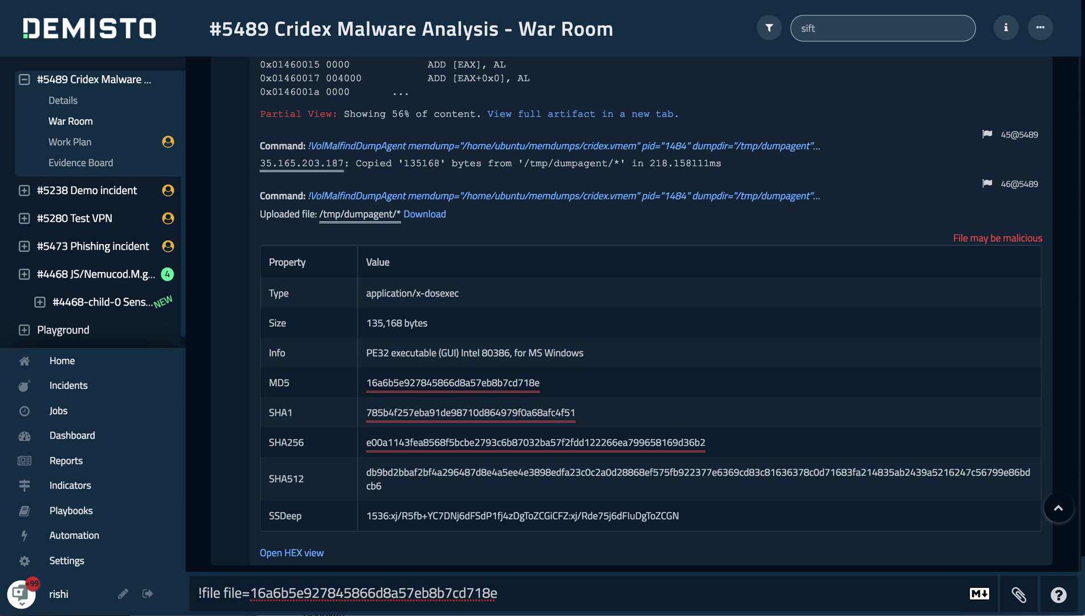
pyautogui.press('Return')
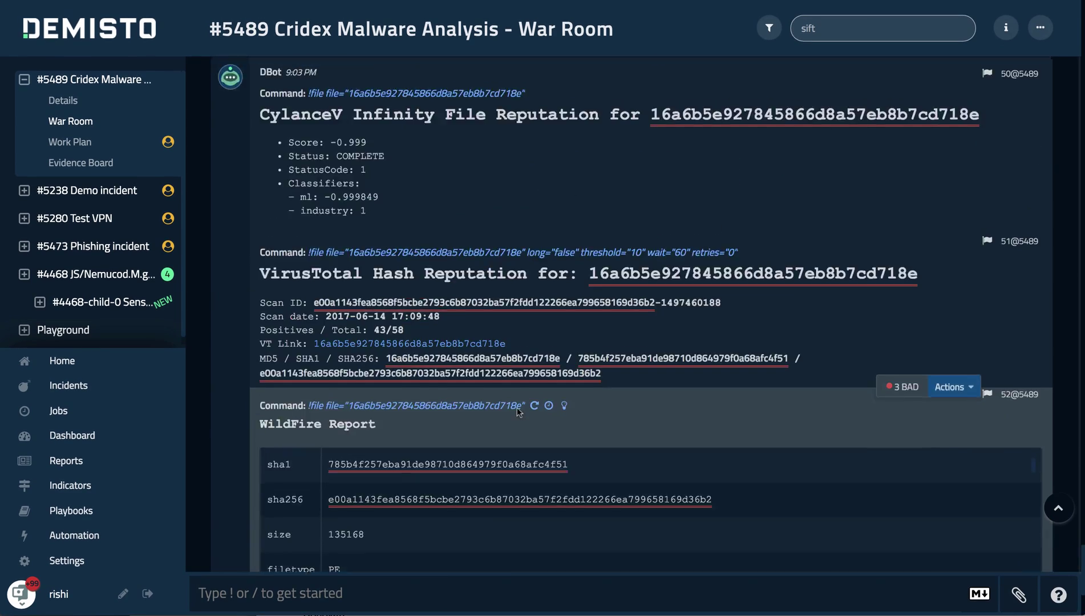
# - Examine the file reputation results from Falcon Intel, Cylance, VirusTotal and WildFire against the dumped file's hash details
pyautogui.scroll(8, 518, 412)
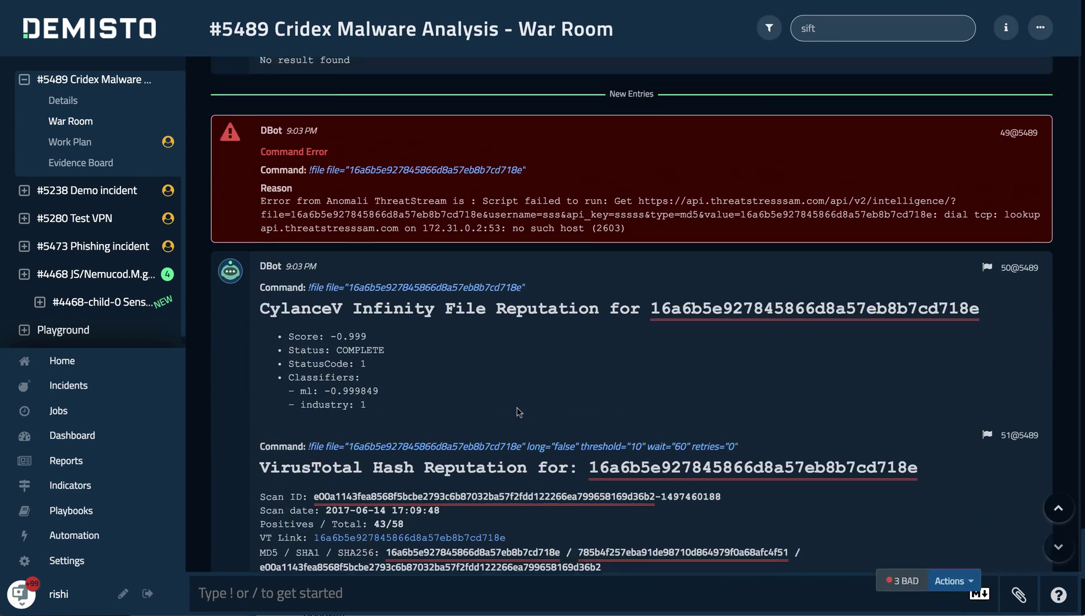
pyautogui.scroll(-3, 424, 352)
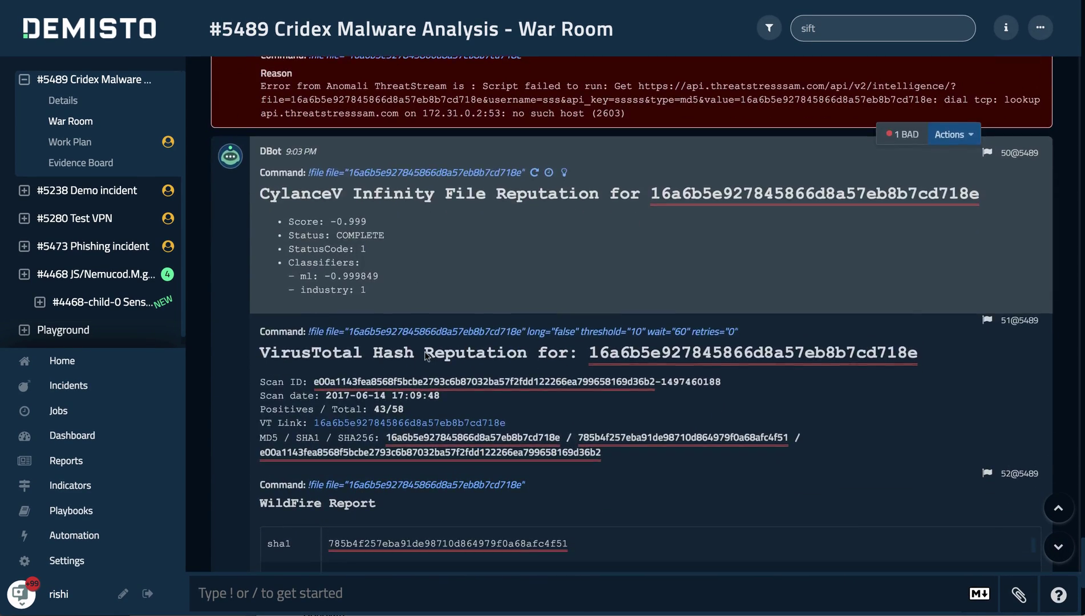
pyautogui.scroll(-1, 425, 347)
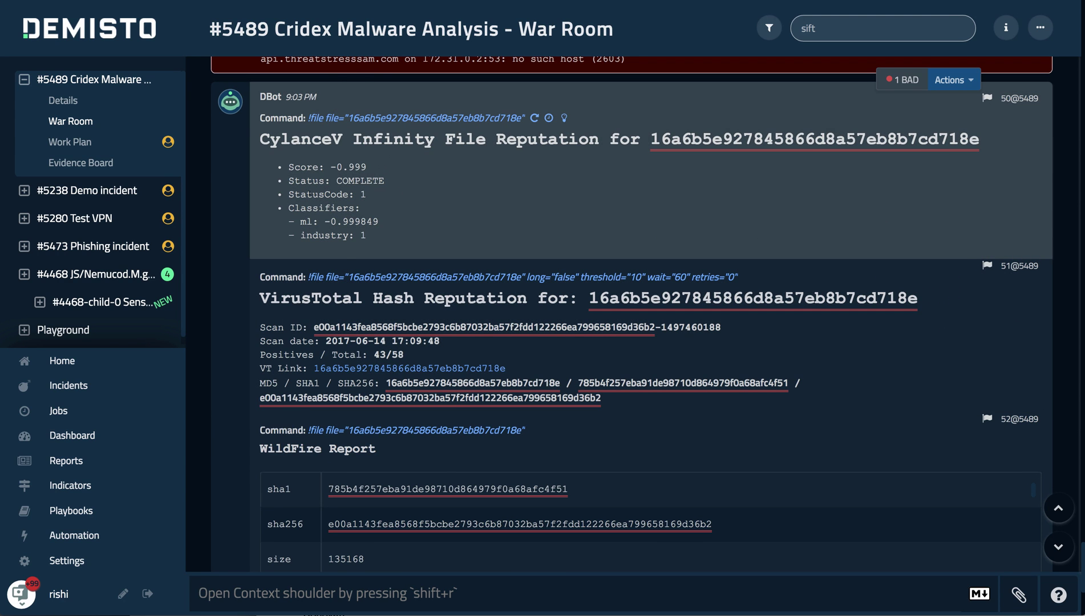
pyautogui.scroll(-2, 415, 299)
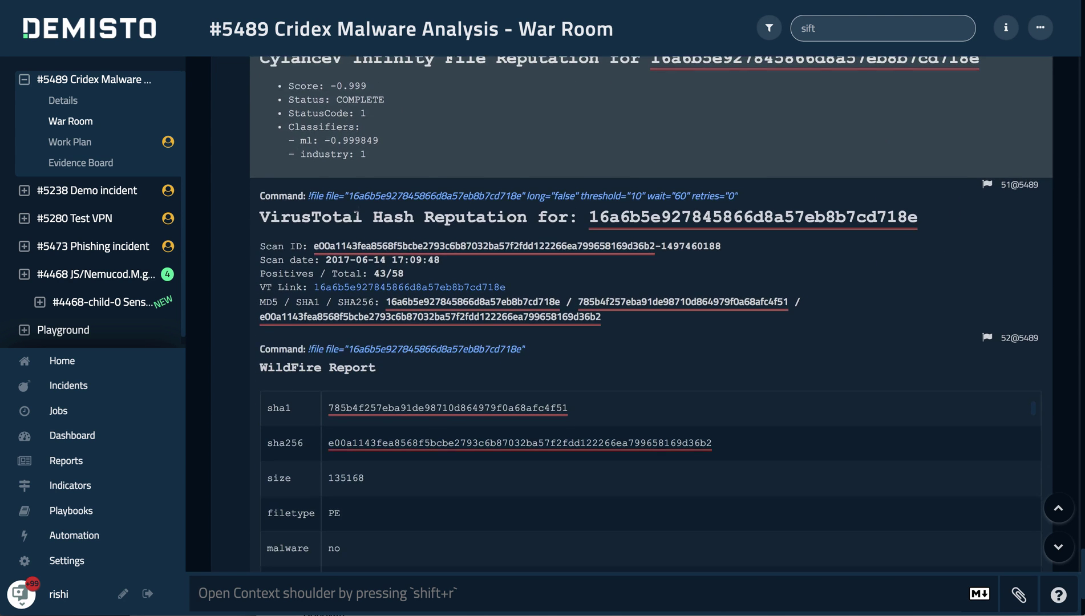
pyautogui.scroll(-2, 416, 299)
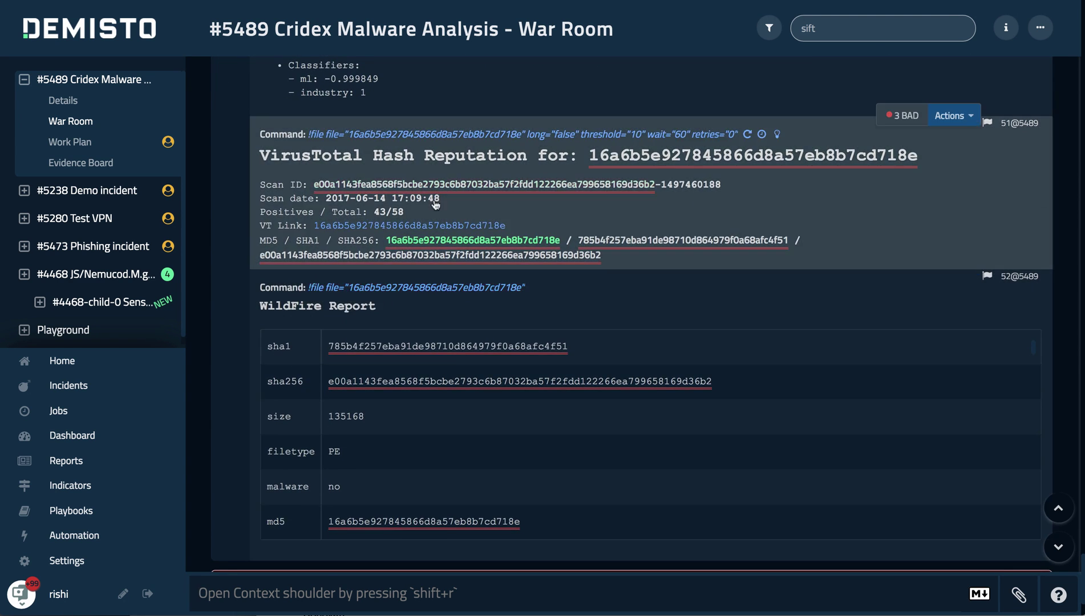
pyautogui.scroll(-3, 401, 355)
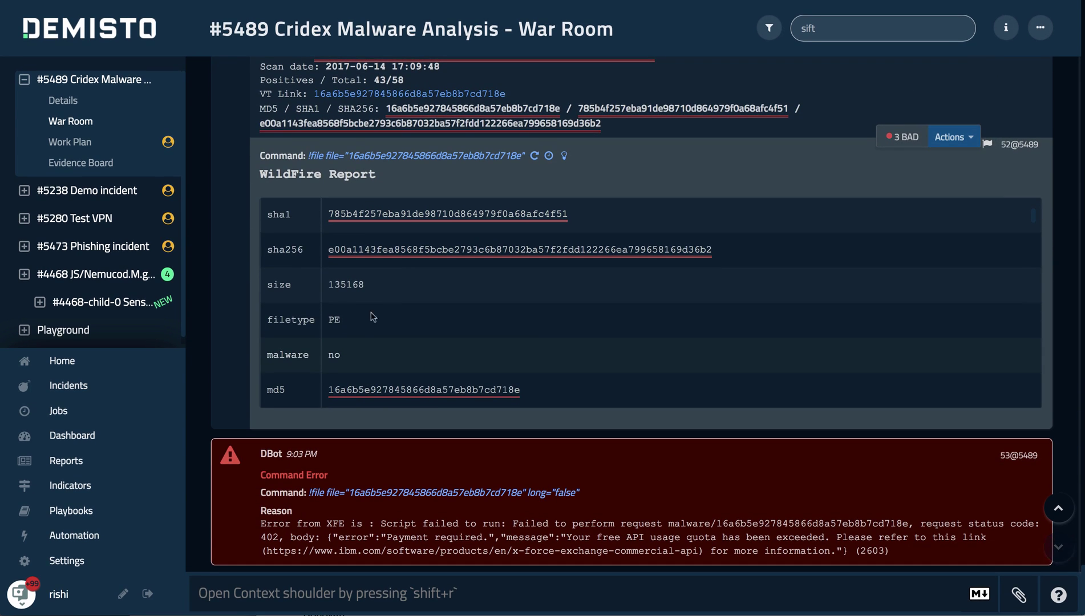
pyautogui.scroll(-1, 344, 356)
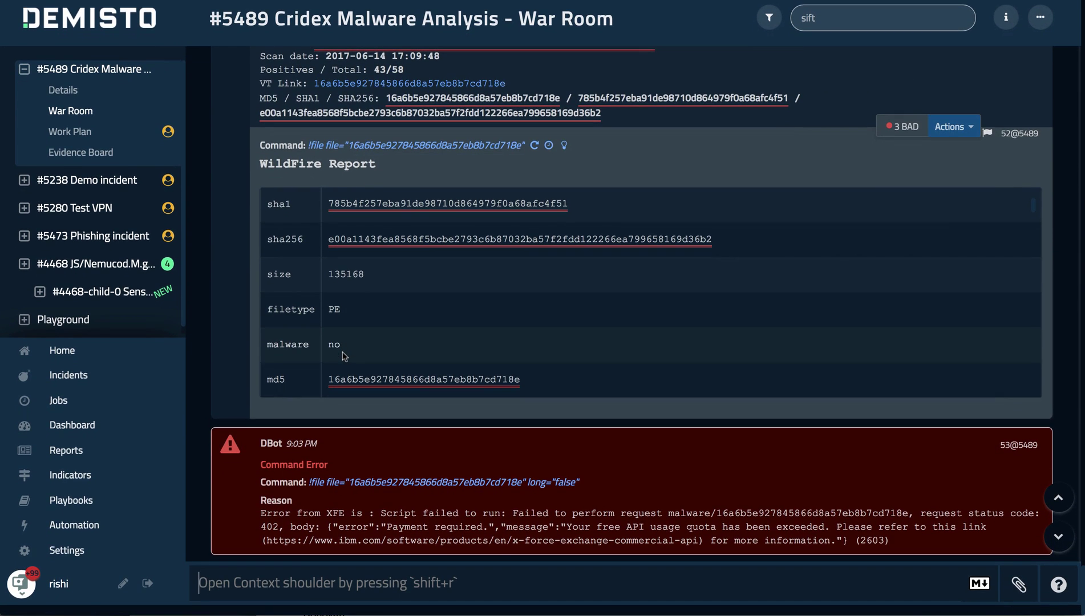
pyautogui.scroll(10, 344, 356)
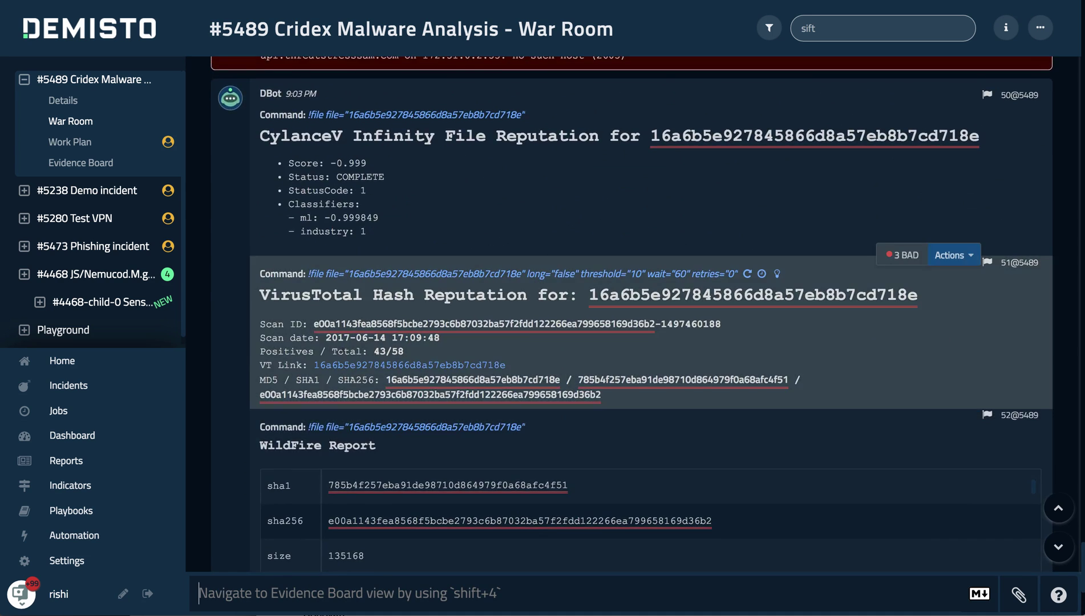
pyautogui.scroll(4, 353, 351)
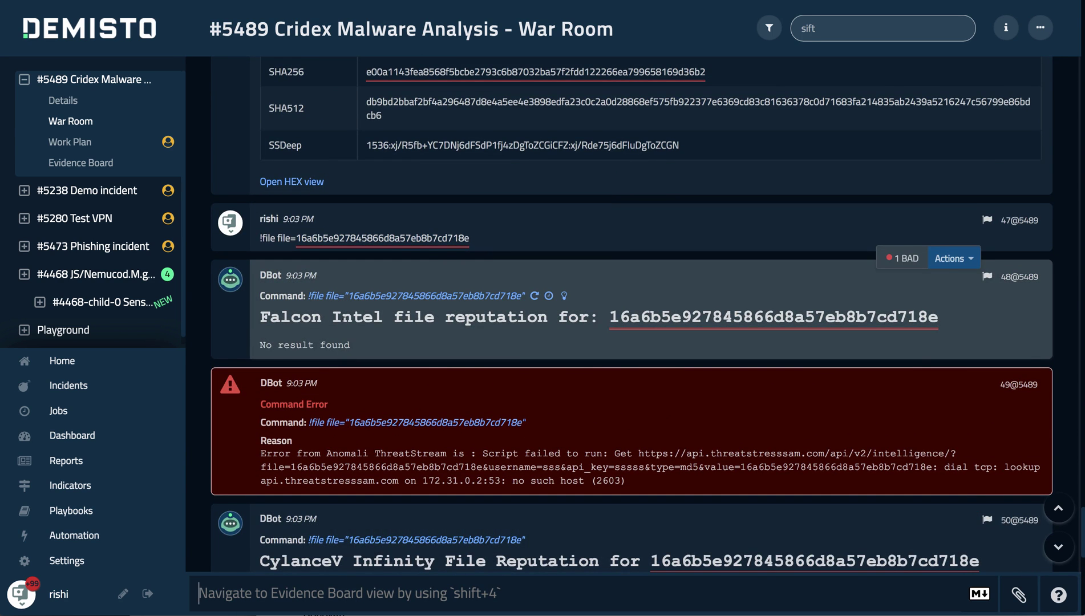
pyautogui.scroll(5, 434, 324)
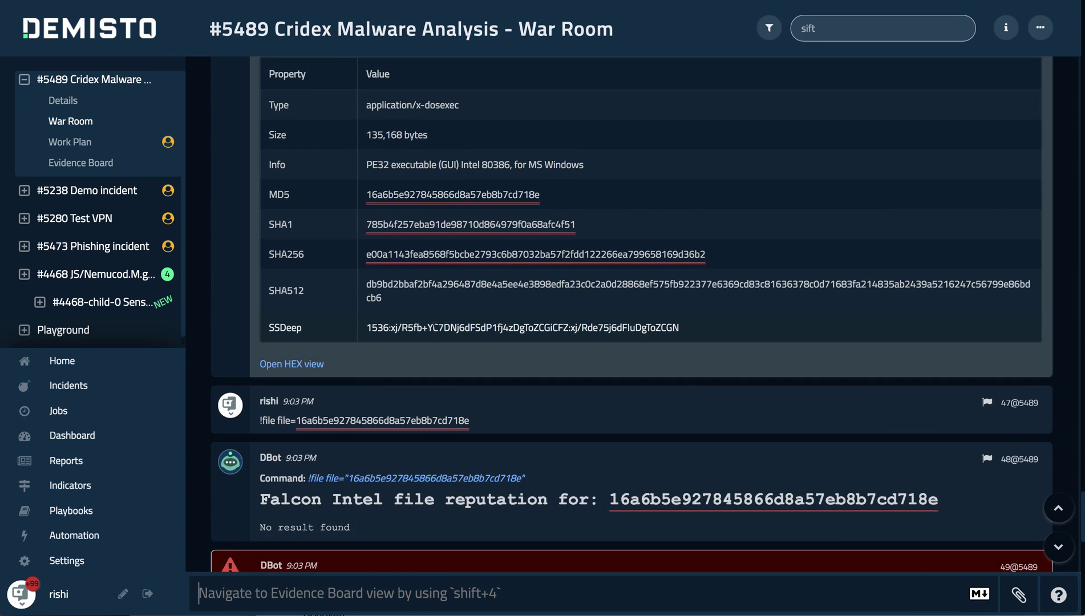
pyautogui.scroll(-15, 459, 471)
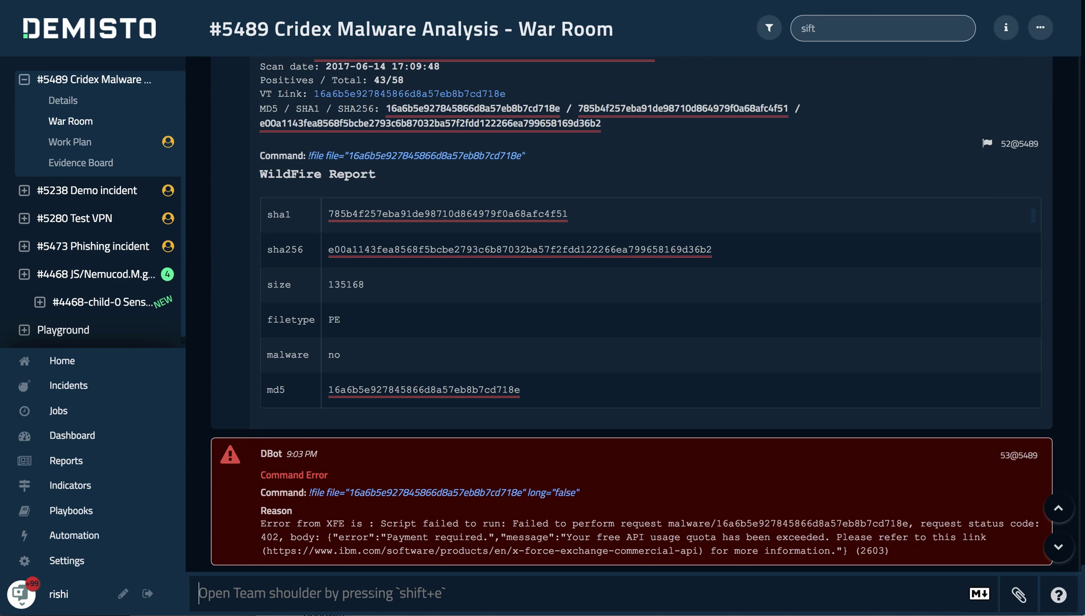
# - Start an evidence entry for the uploaded /tmp/cridex.vmem file with the description "Memory dump for the infected system."
pyautogui.scroll(15, 632, 313)
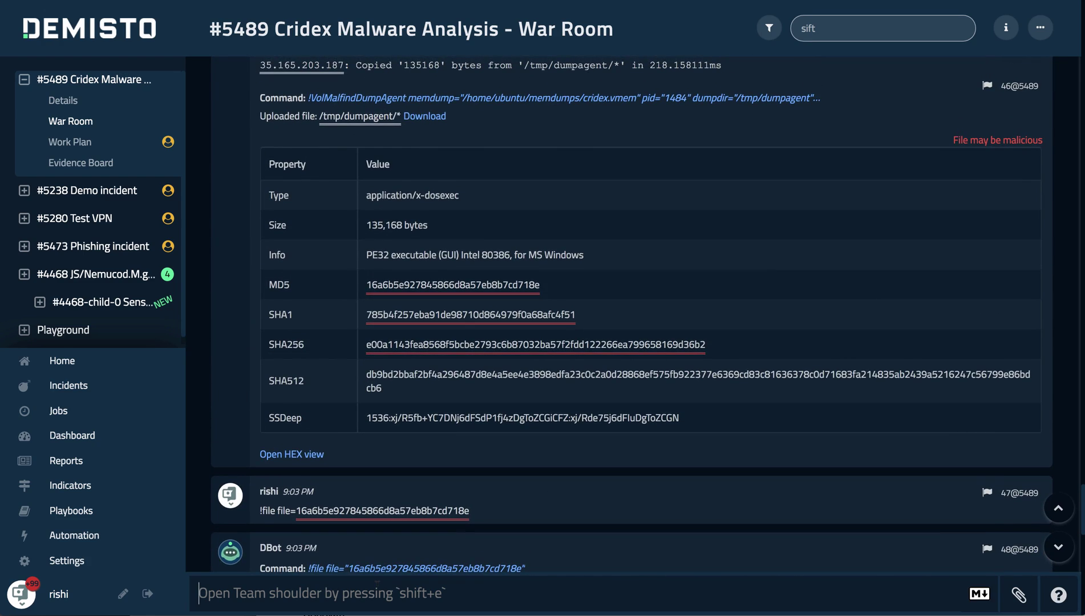
pyautogui.scroll(15, 631, 313)
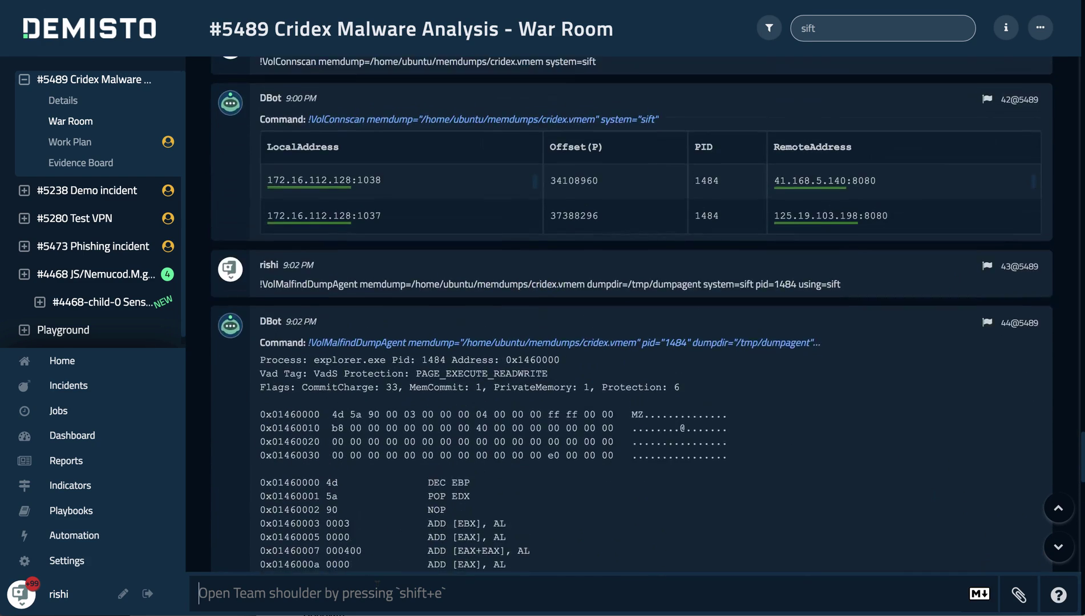
pyautogui.scroll(15, 631, 314)
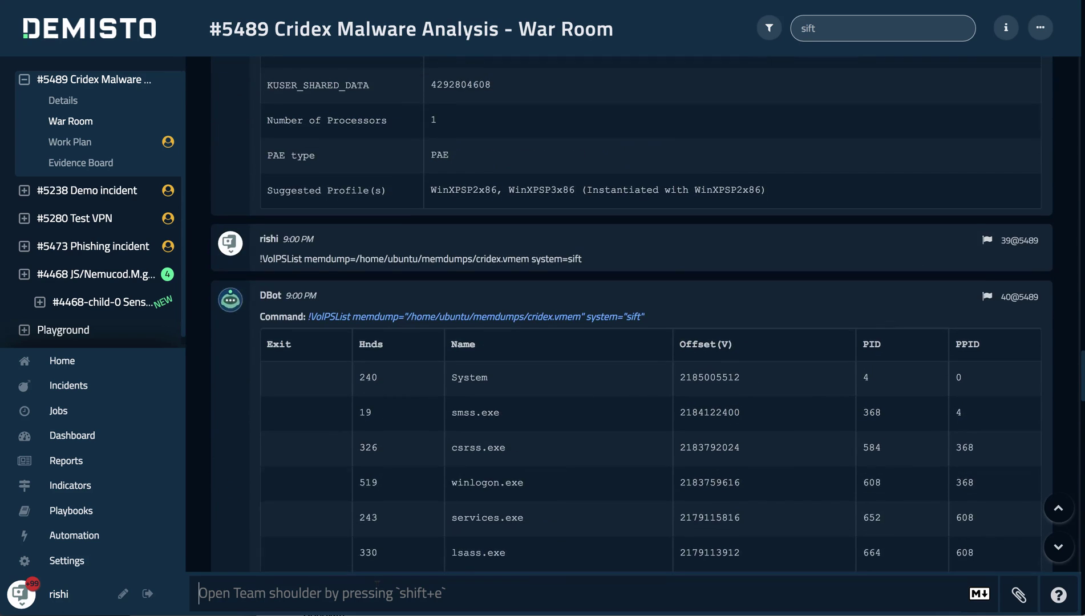
pyautogui.scroll(15, 631, 313)
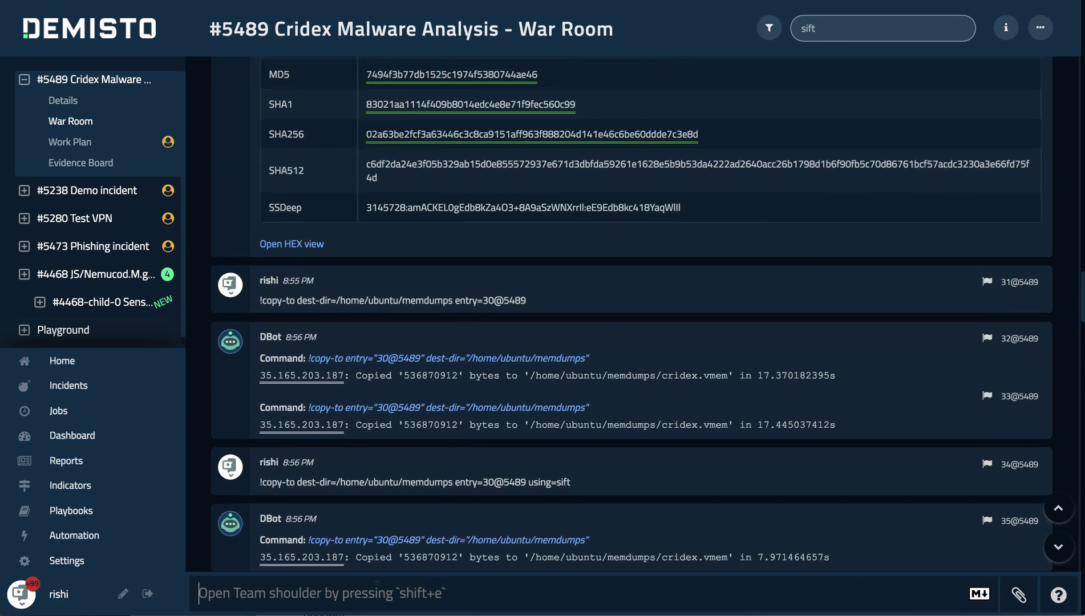
pyautogui.moveTo(952, 221)
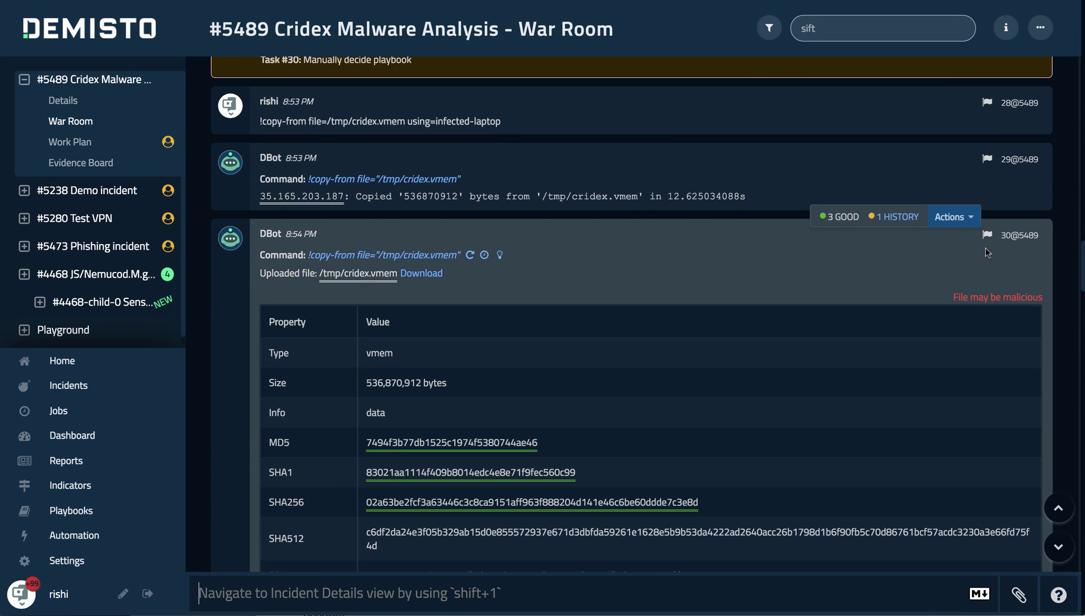
pyautogui.click(952, 217)
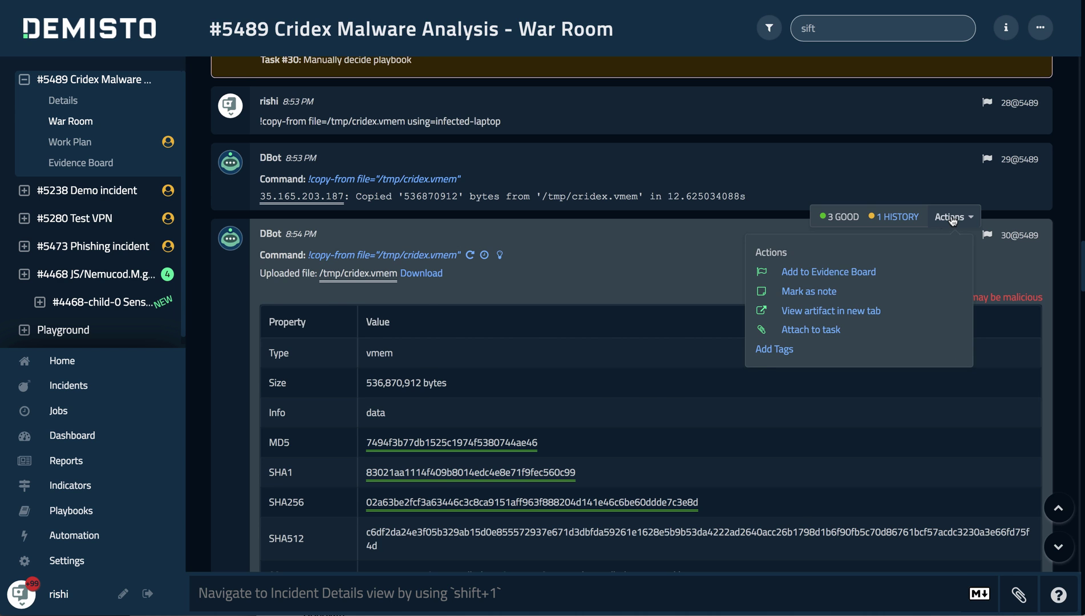
pyautogui.click(275, 191)
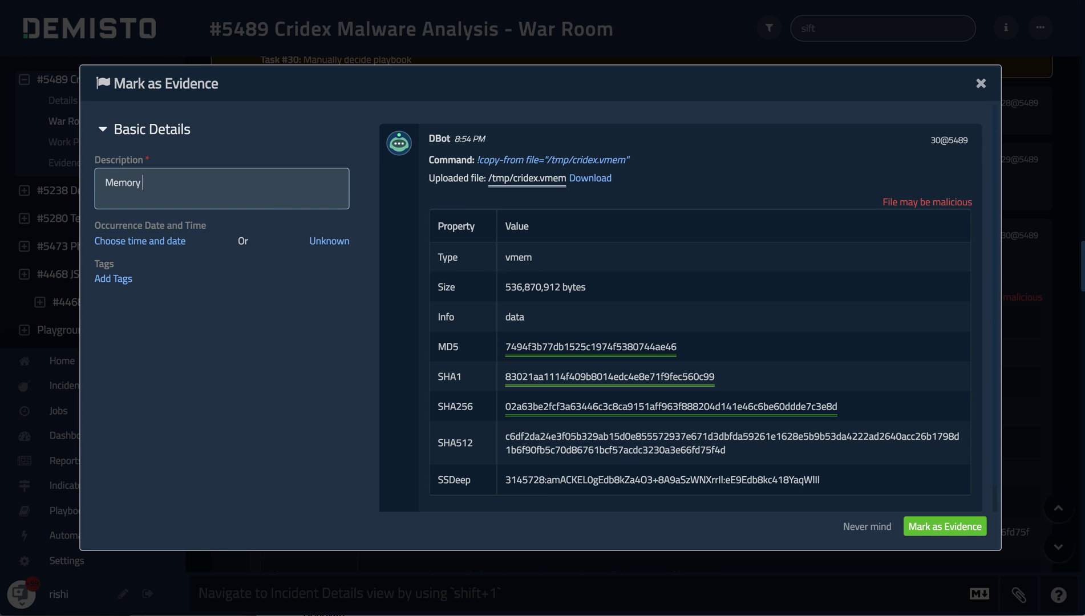
pyautogui.write('Memory dump for the infect')
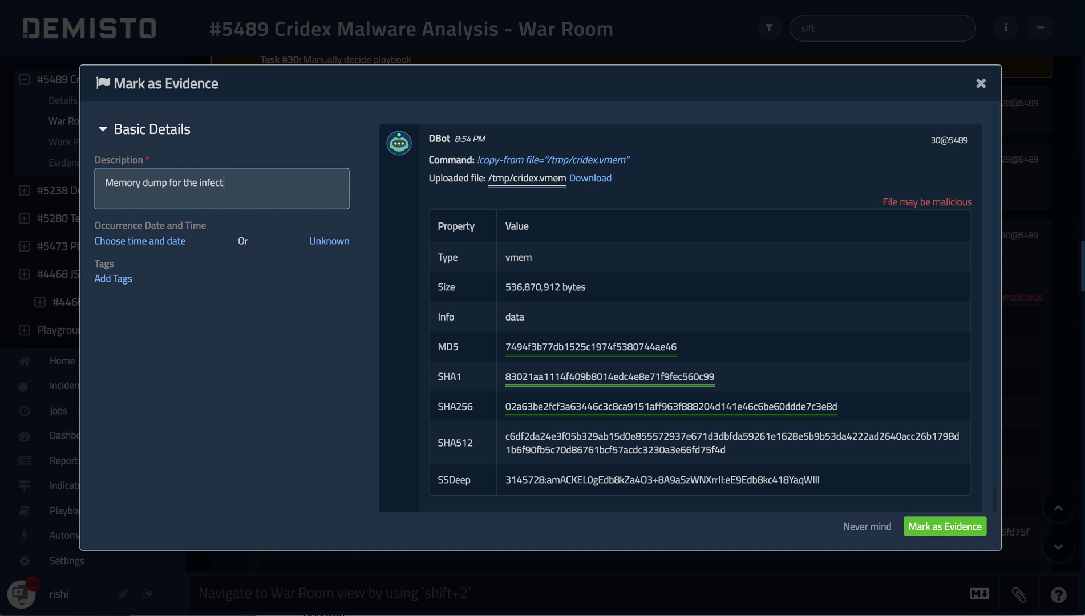
pyautogui.write('ed system.')
# - Set the evidence occurrence to July 9, 2017, 9:04 PM and mark the memory dump as evidence
pyautogui.click(167, 246)
pyautogui.click(171, 267)
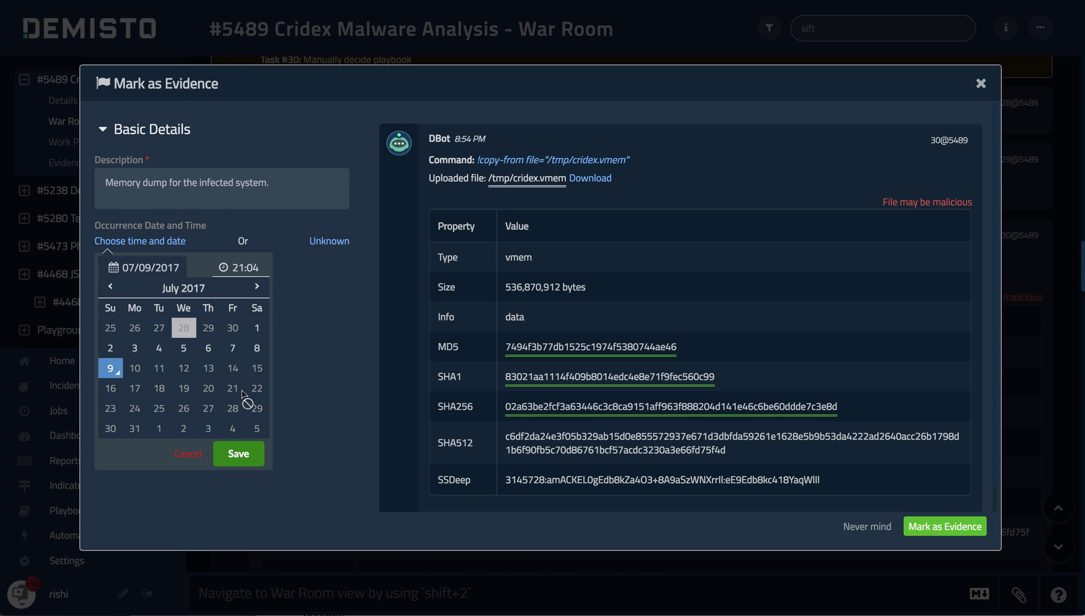
pyautogui.click(241, 455)
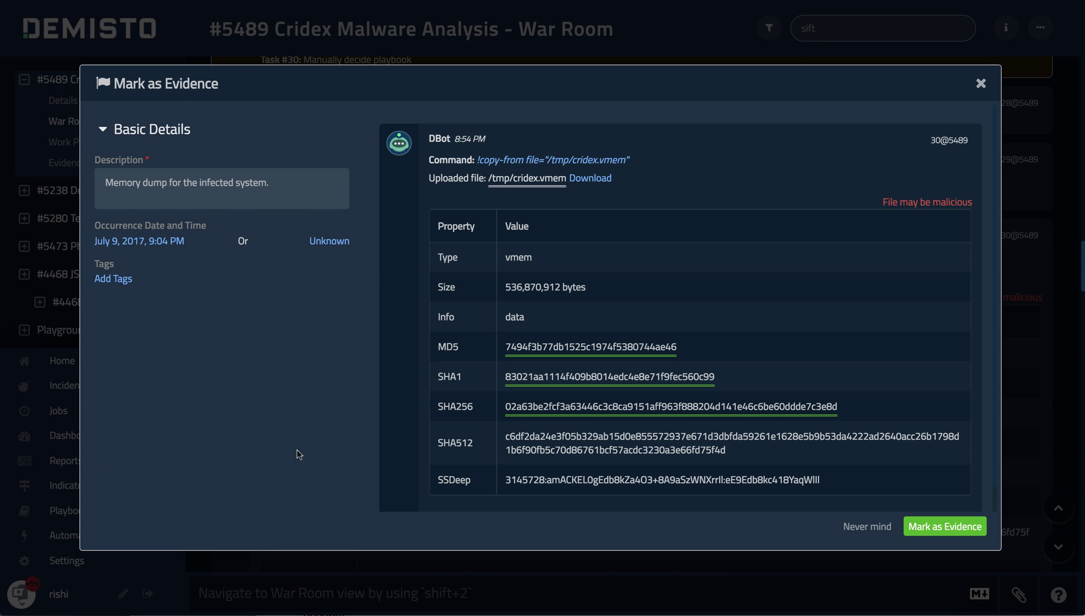
pyautogui.click(943, 526)
# - Mark the VolImageinfo output as evidence with the description "Image info for the infected system"
pyautogui.scroll(-10, 792, 447)
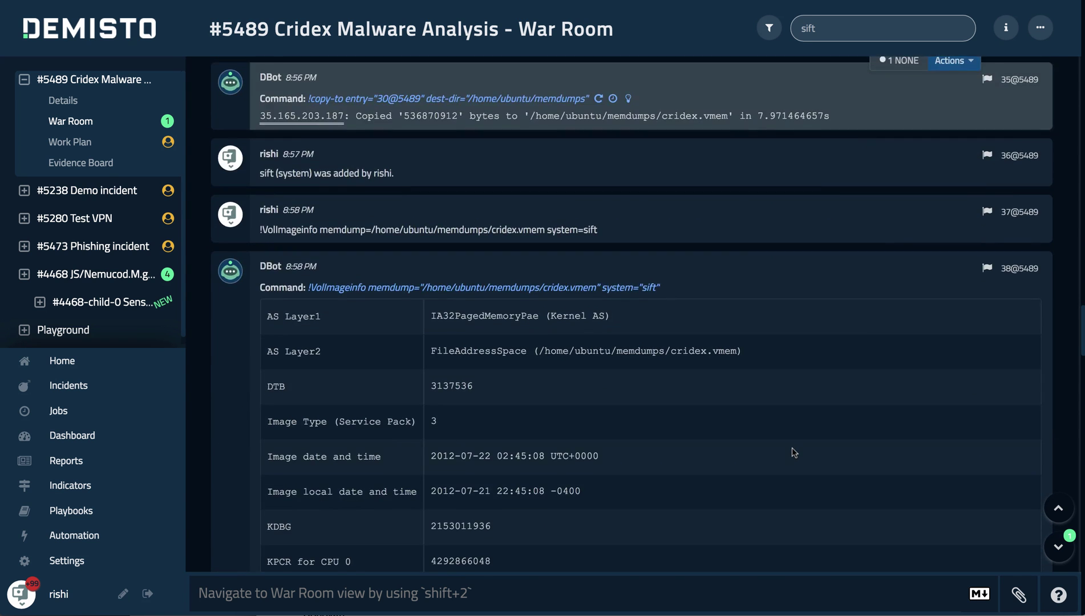
pyautogui.scroll(-4, 791, 453)
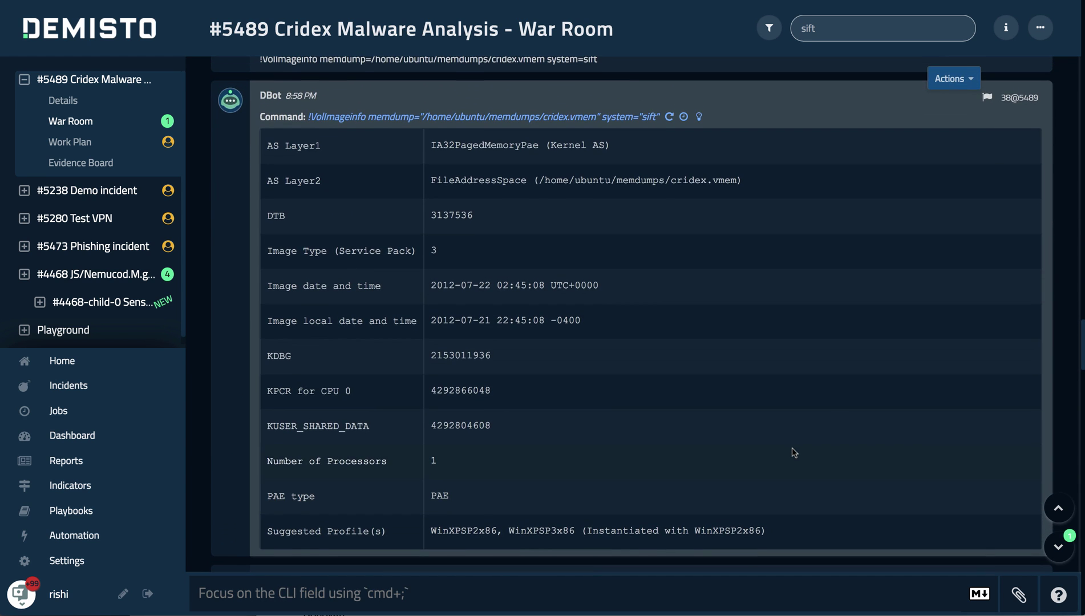
pyautogui.click(954, 79)
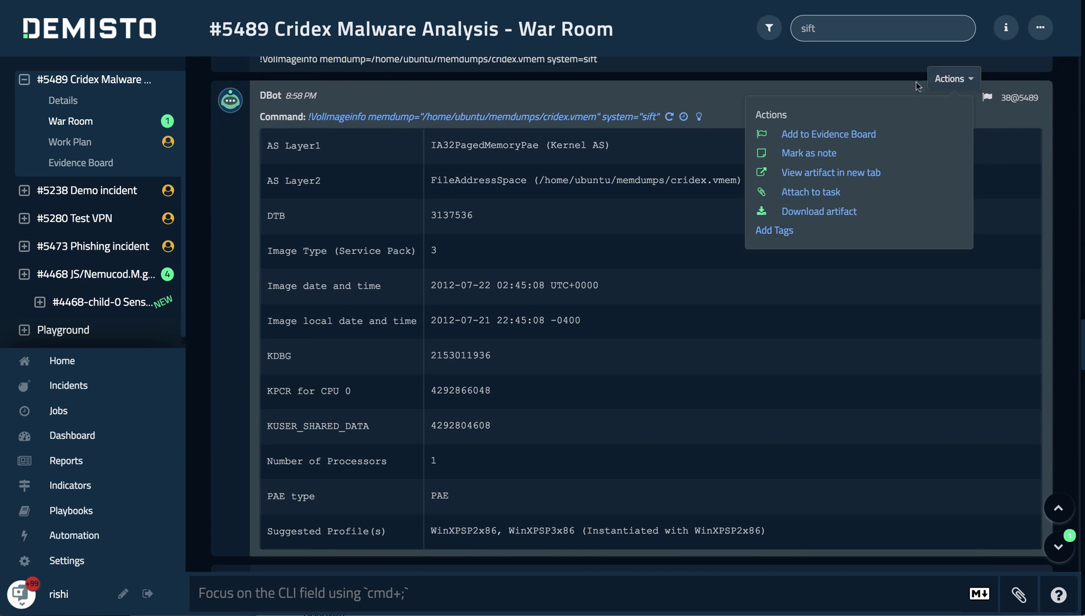
pyautogui.click(821, 135)
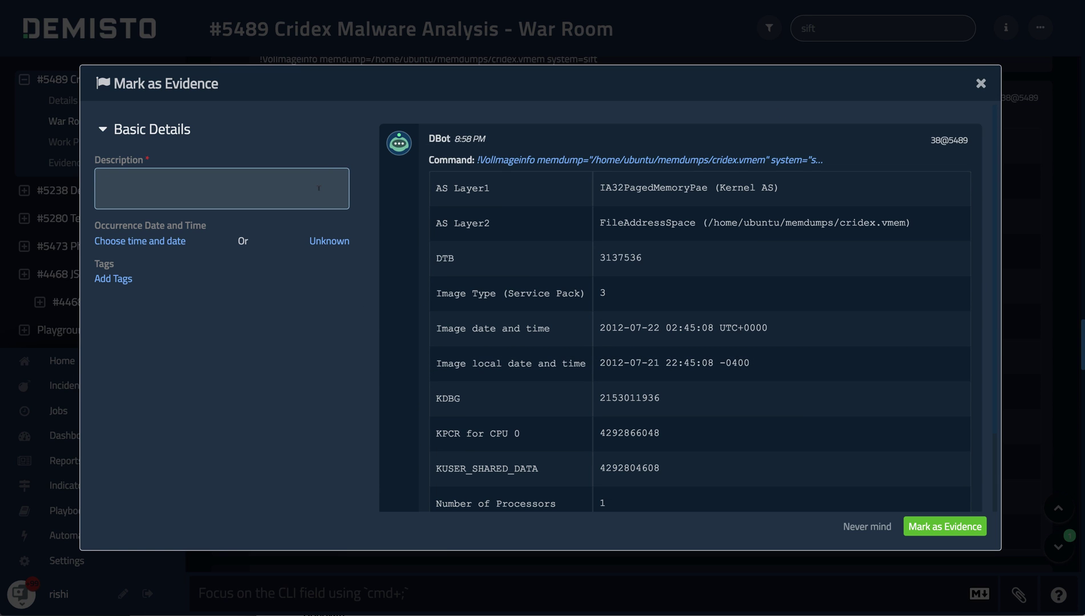
pyautogui.write('Image info for the infect')
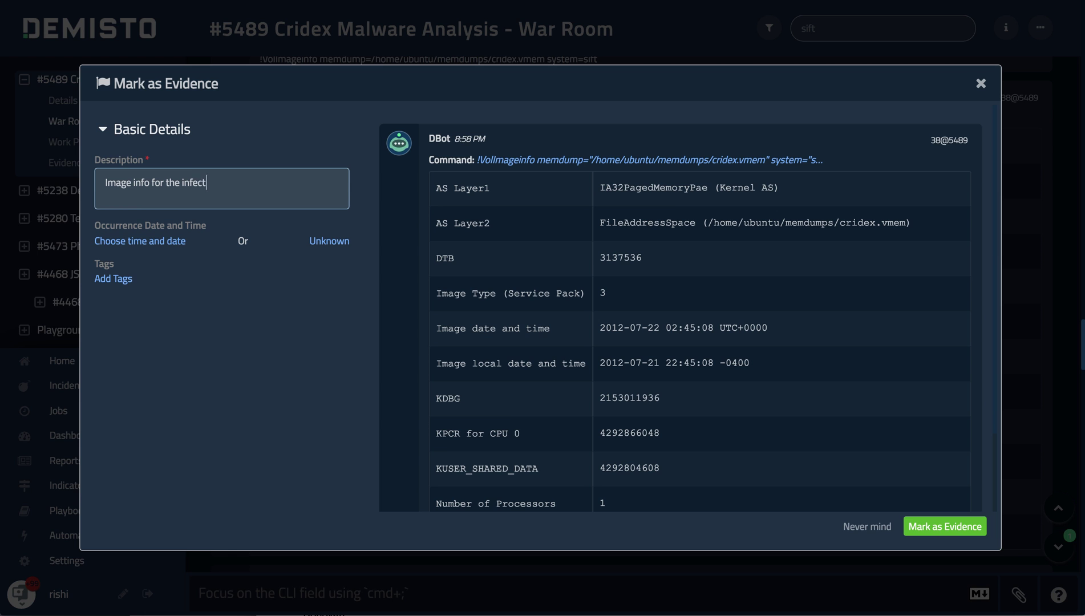
pyautogui.write('ed system')
pyautogui.click(942, 525)
# - Mark the VolPSList output as evidence described as "List of running processes. We found that 1484 is explorer and has a network connection - suspicious."
pyautogui.scroll(-10, 767, 394)
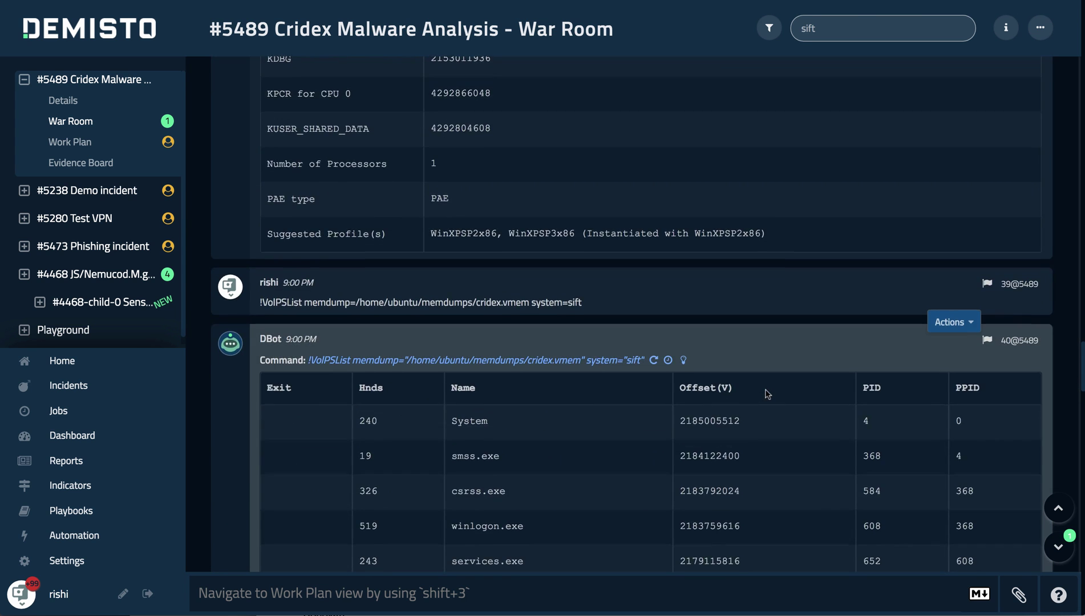
pyautogui.scroll(2, 767, 394)
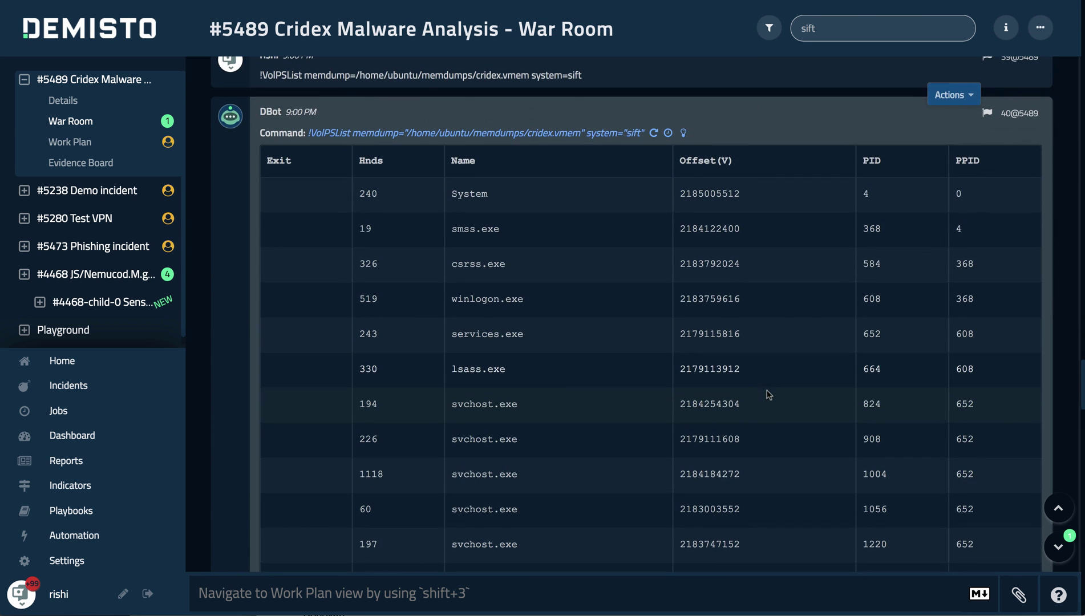
pyautogui.click(953, 94)
pyautogui.click(805, 151)
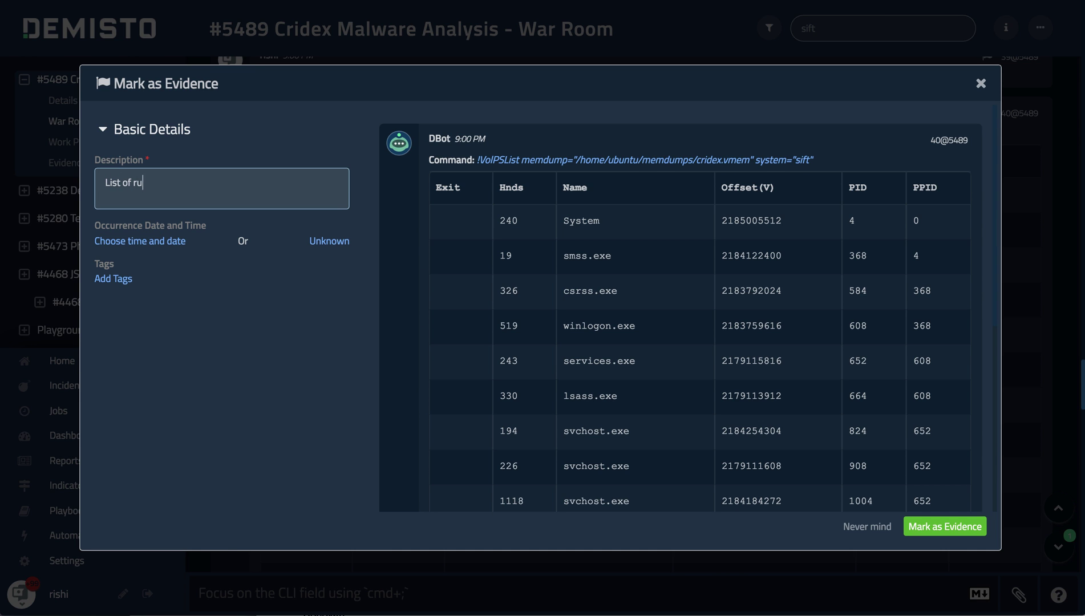
pyautogui.write('List of running processes. We found that')
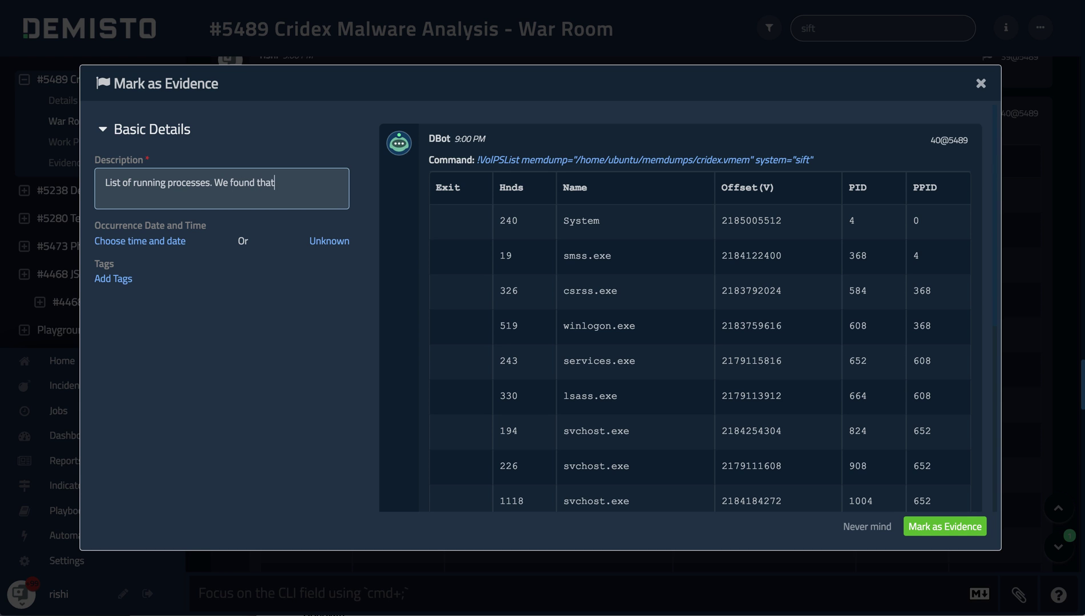
pyautogui.write(' 1484 is explor')
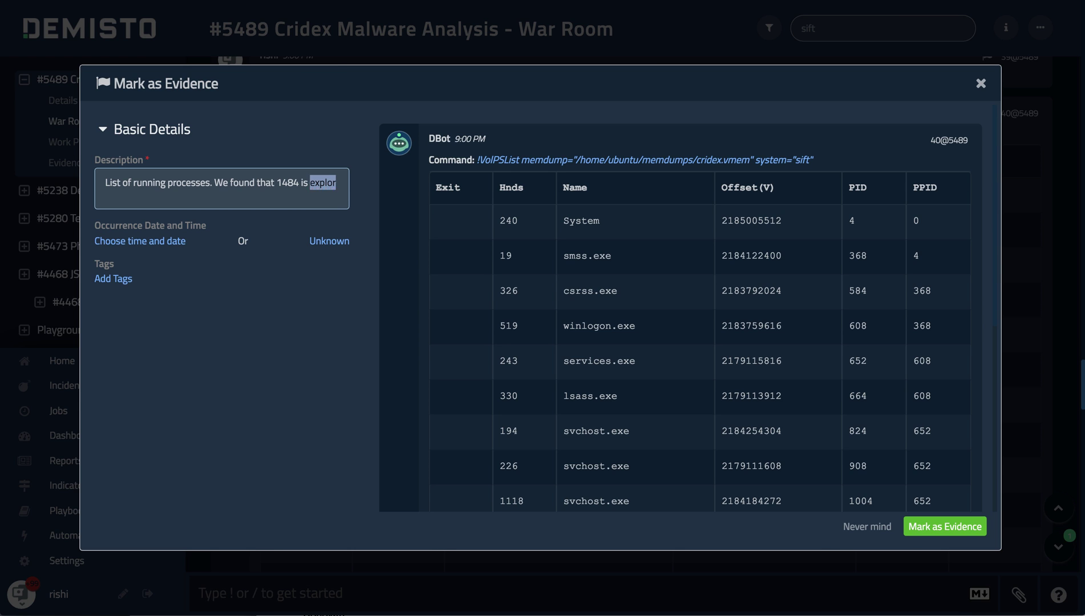
pyautogui.write('er and has a')
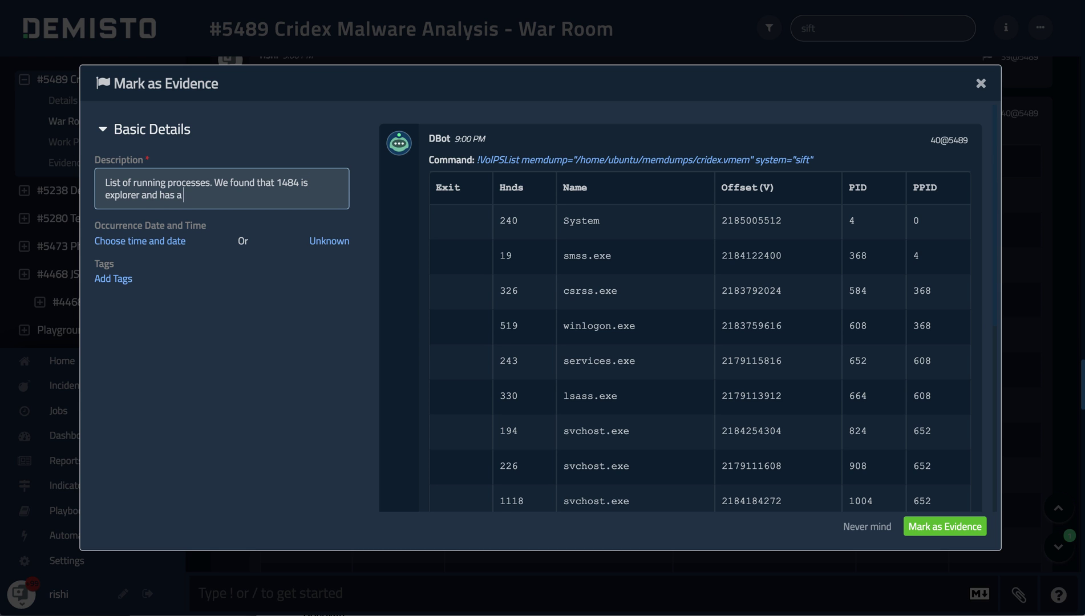
pyautogui.write(' network connection. - suspicious.')
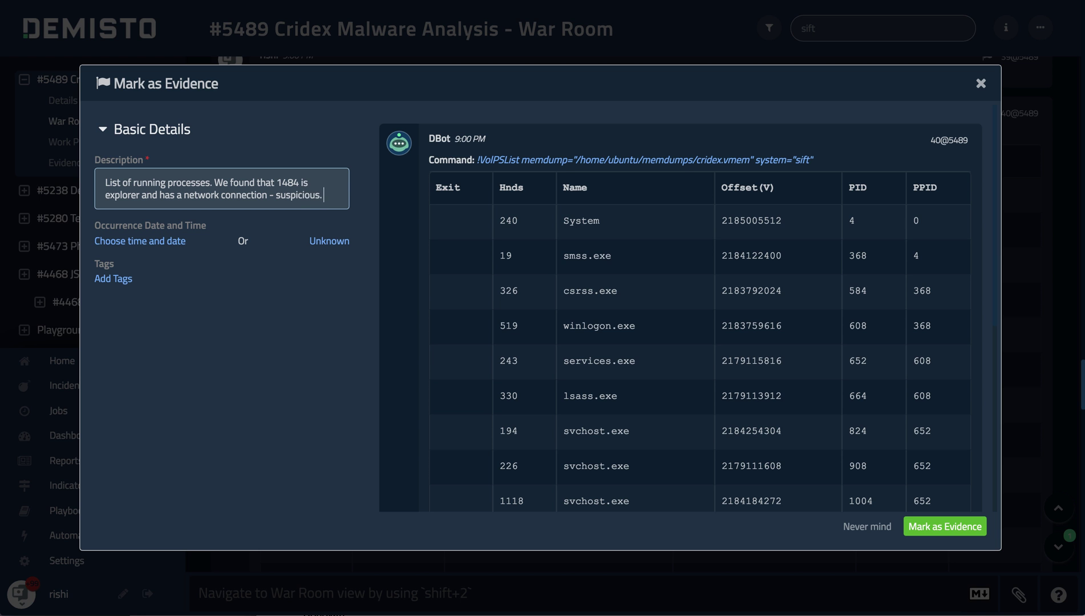
pyautogui.click(938, 526)
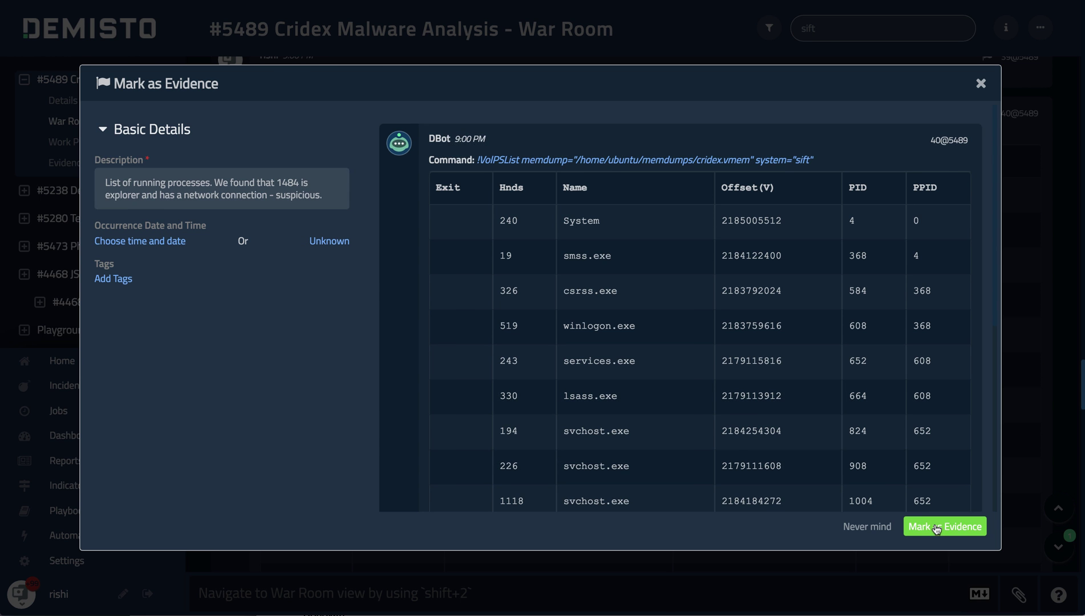
# - Mark the uploaded /tmp/dumpagent/* file as evidence described as "Dump of the process memory for 1484 and found to be malicious as per reputation."
pyautogui.scroll(-15, 509, 414)
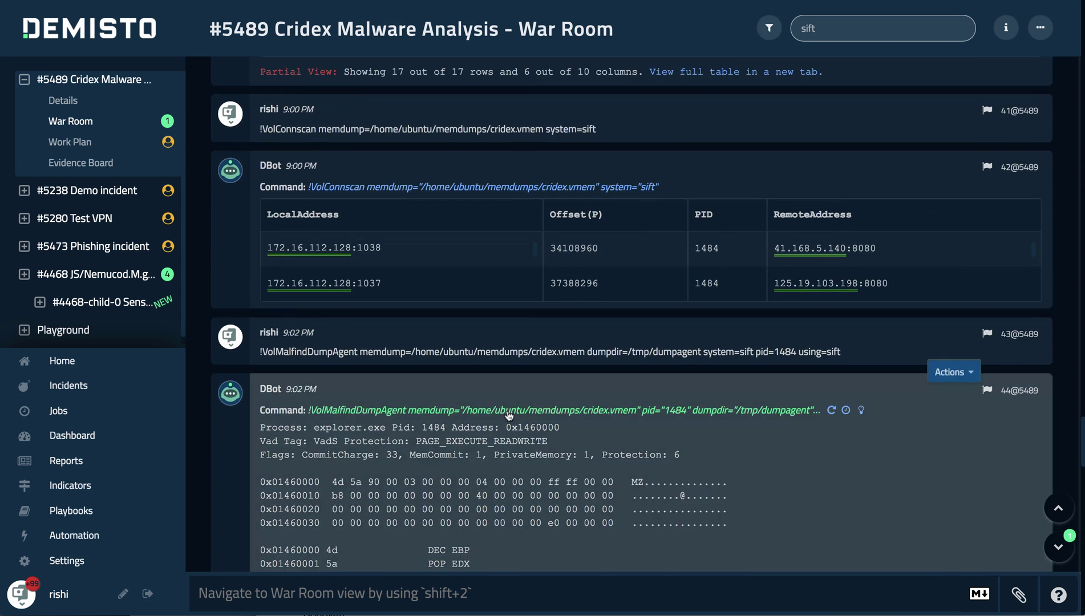
pyautogui.scroll(-5, 509, 414)
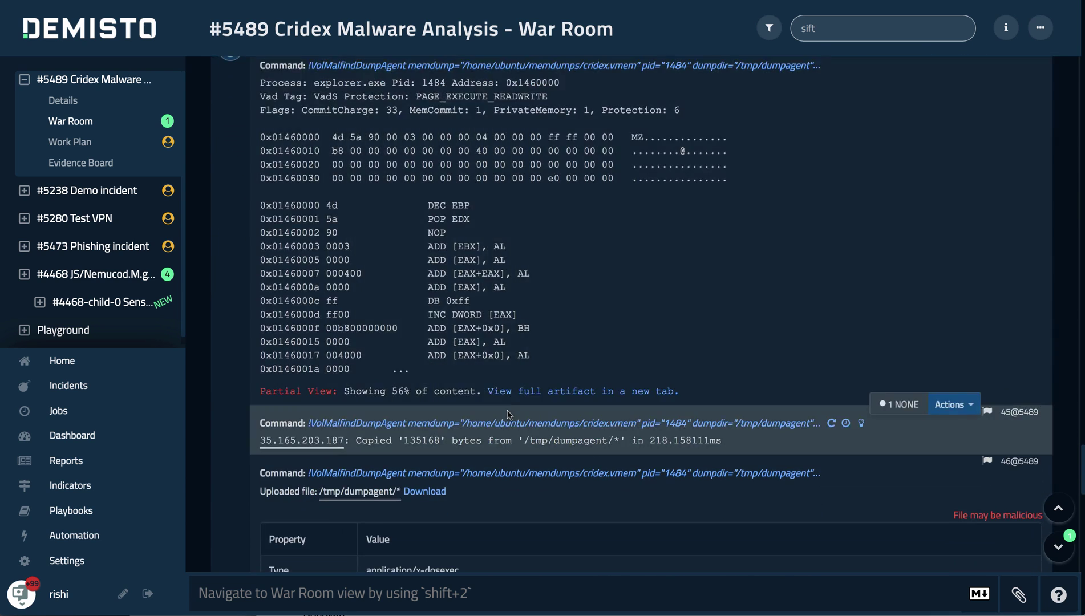
pyautogui.scroll(2, 510, 415)
pyautogui.scroll(-7, 510, 414)
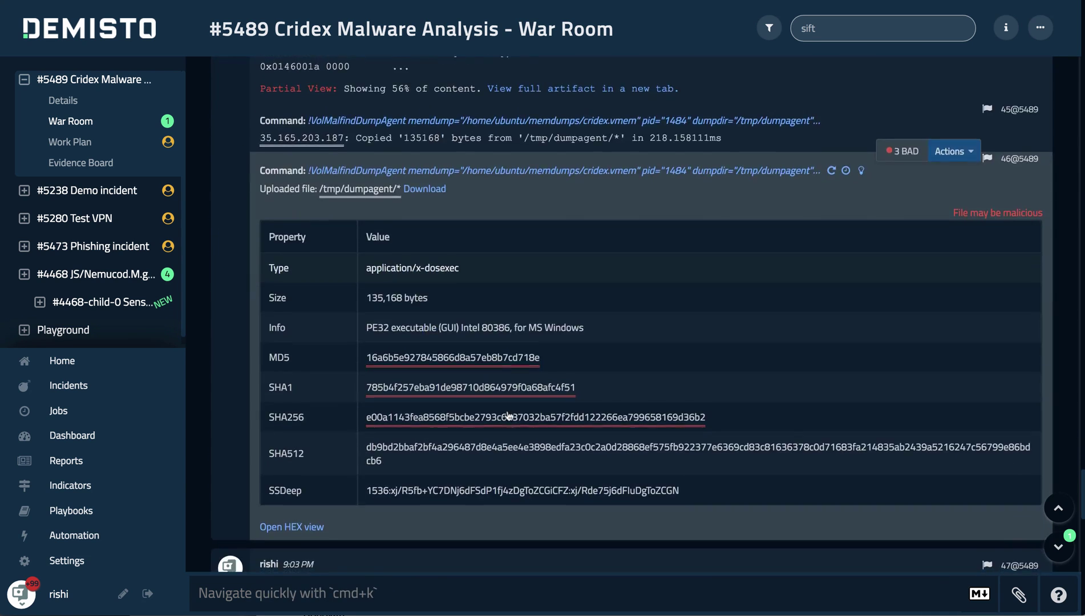
pyautogui.scroll(1, 510, 415)
pyautogui.click(951, 208)
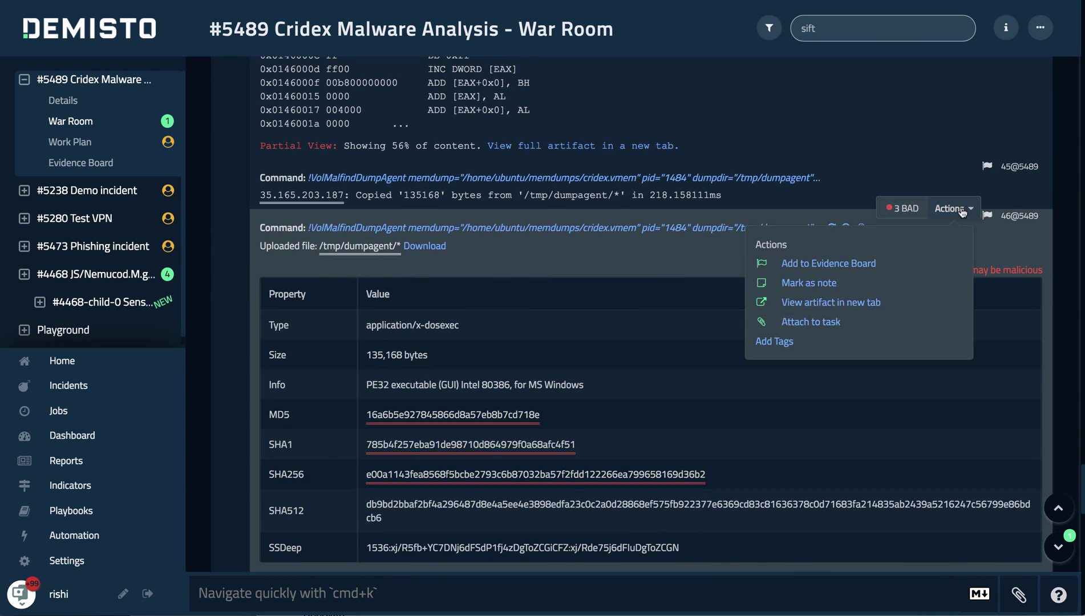
pyautogui.click(828, 268)
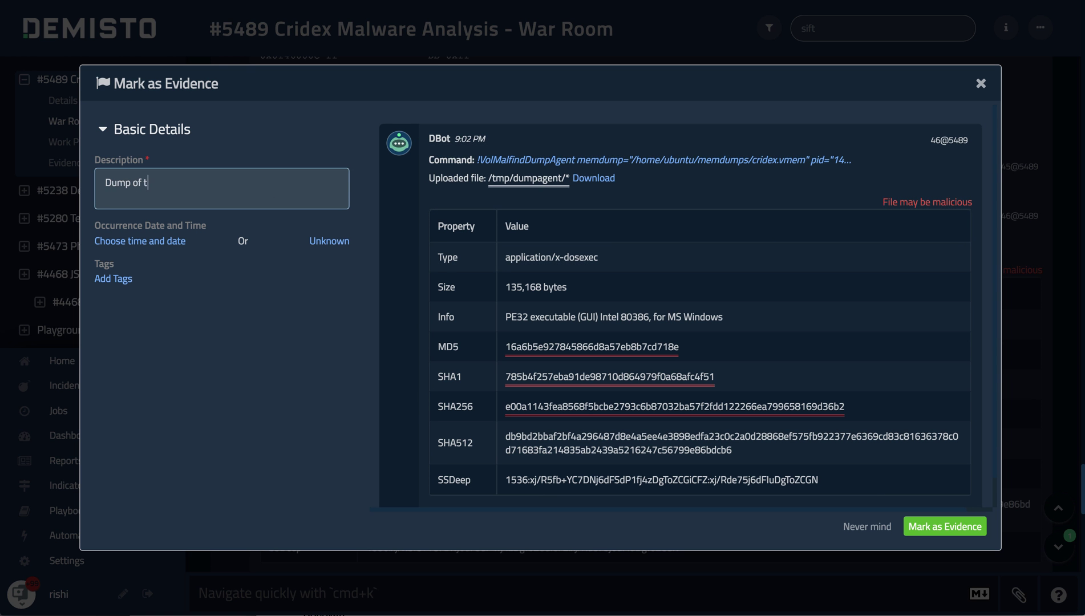
pyautogui.write('Dump of the process memory for 1484 and found t')
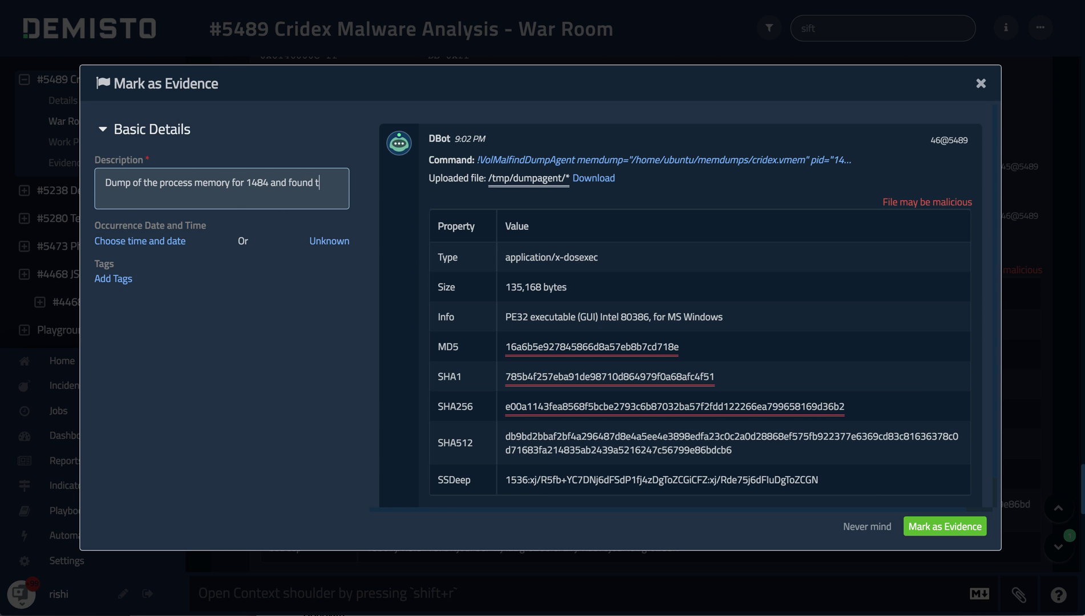
pyautogui.write('o be malicious as per reputatio')
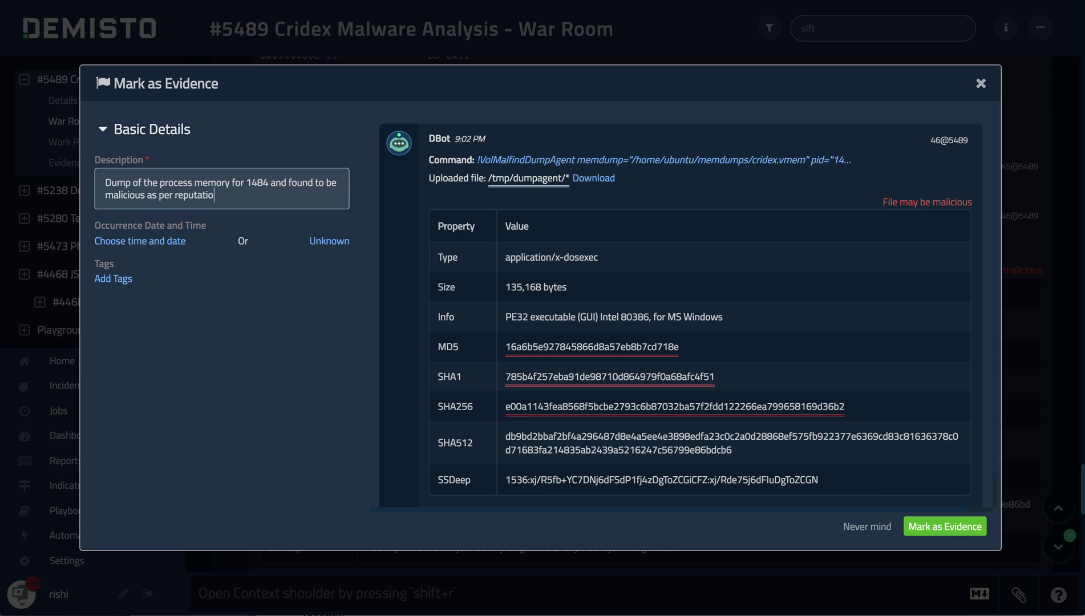
pyautogui.write('n.')
pyautogui.click(928, 527)
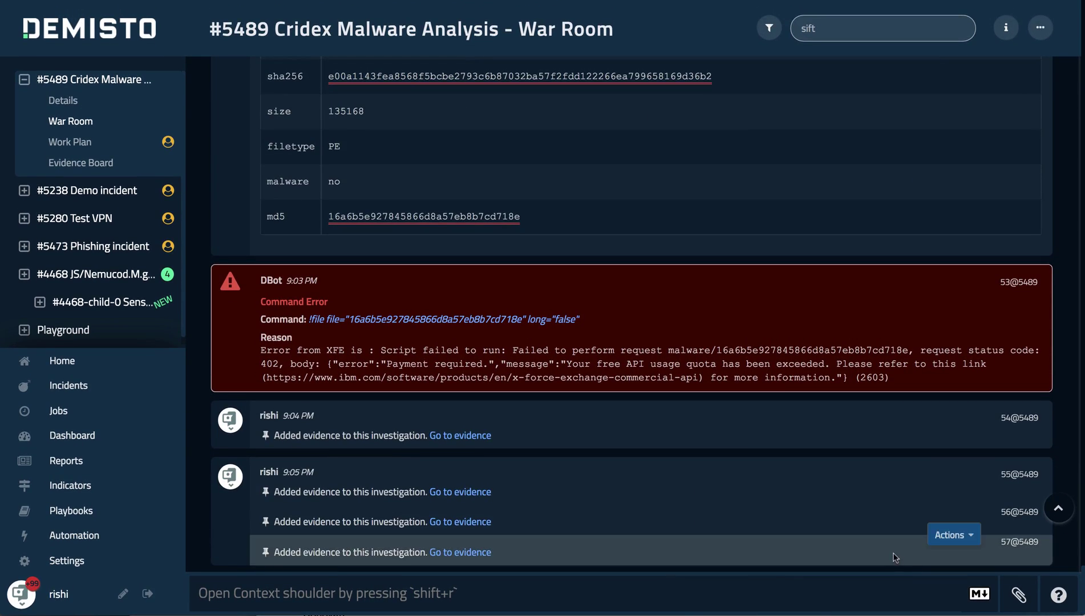
# - Start a markdown entry in the war room with the second-level heading "analysis of the cridex malware"
pyautogui.click(979, 593)
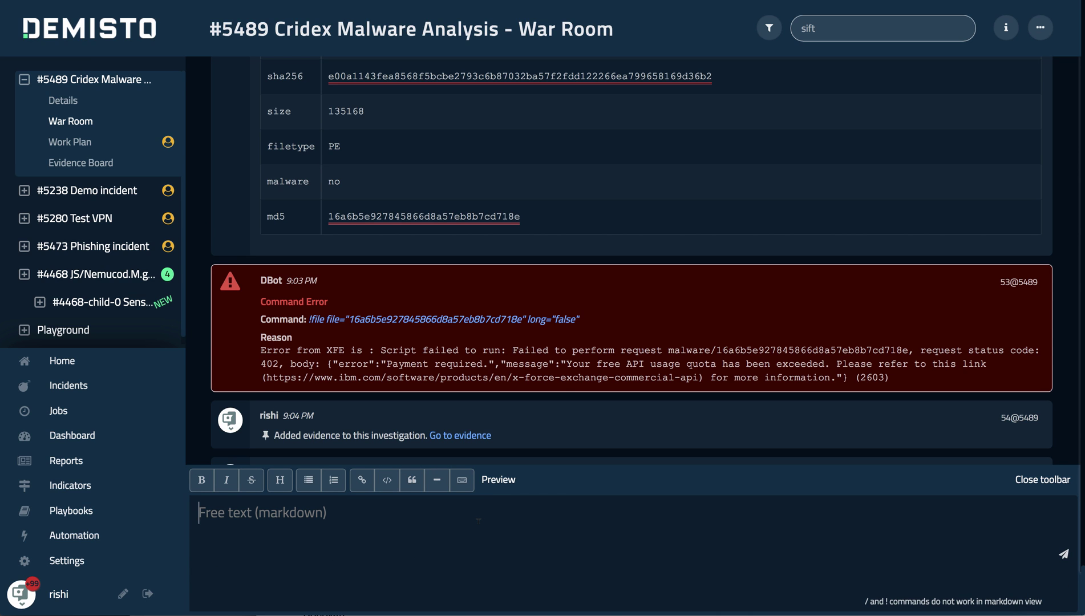
pyautogui.write('## analysis o')
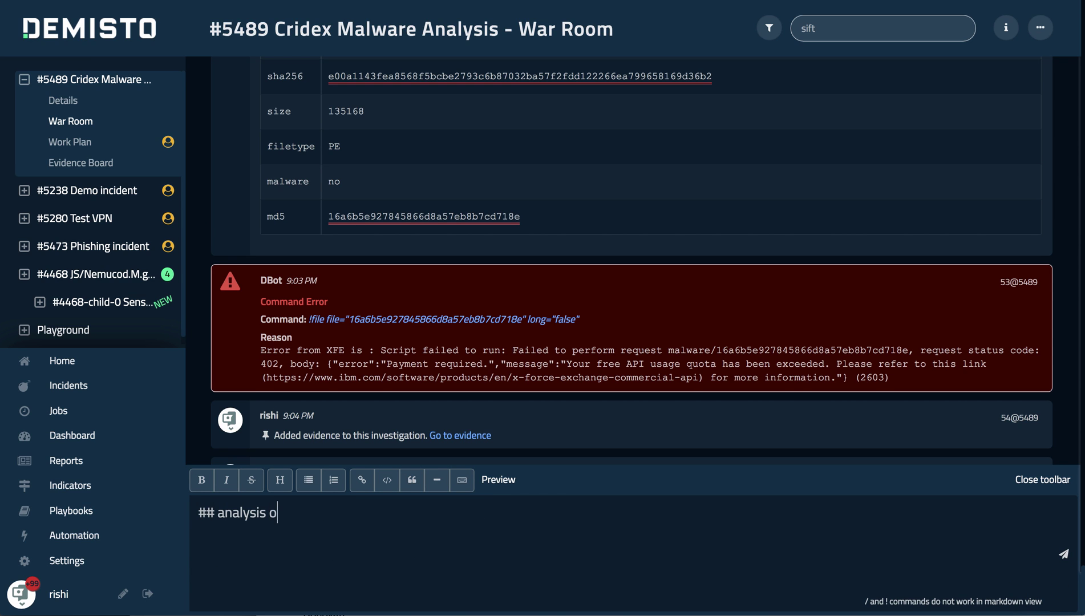
pyautogui.write('f the cridex malware')
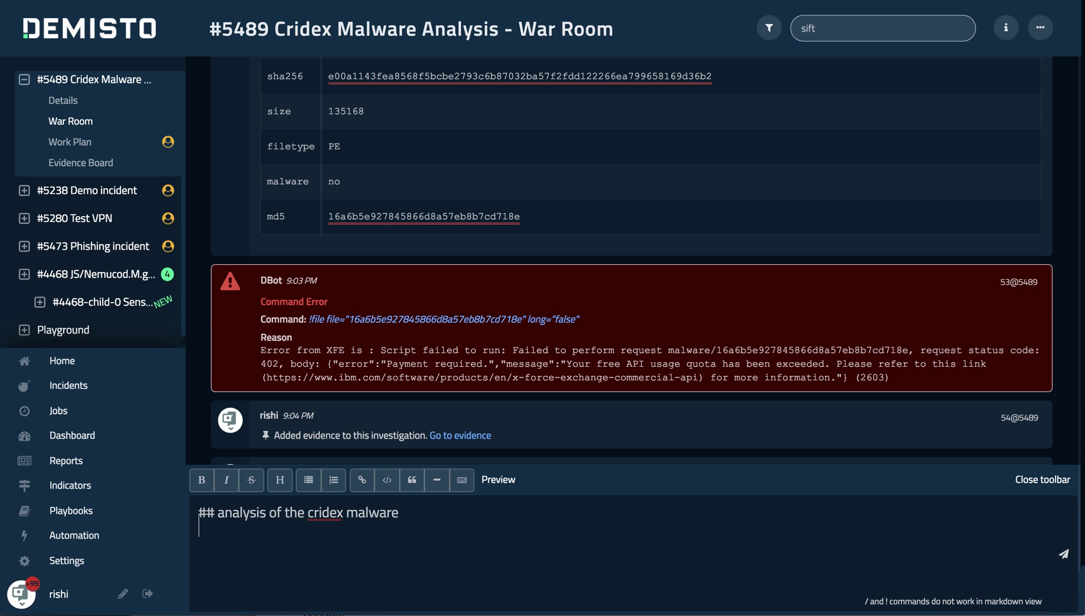
# - Add the bullet "We found that explorer.exe (pid 1484) has a network connection." under the heading
pyautogui.write('- We found that explor')
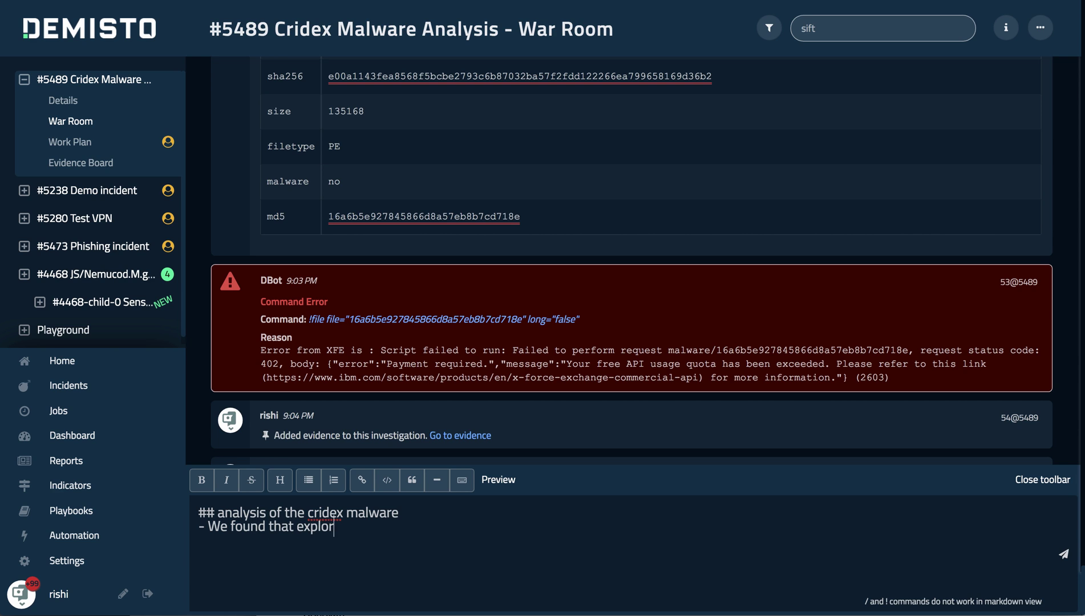
pyautogui.write('er. ex')
pyautogui.write('e (pid 1484')
pyautogui.write(') has a net')
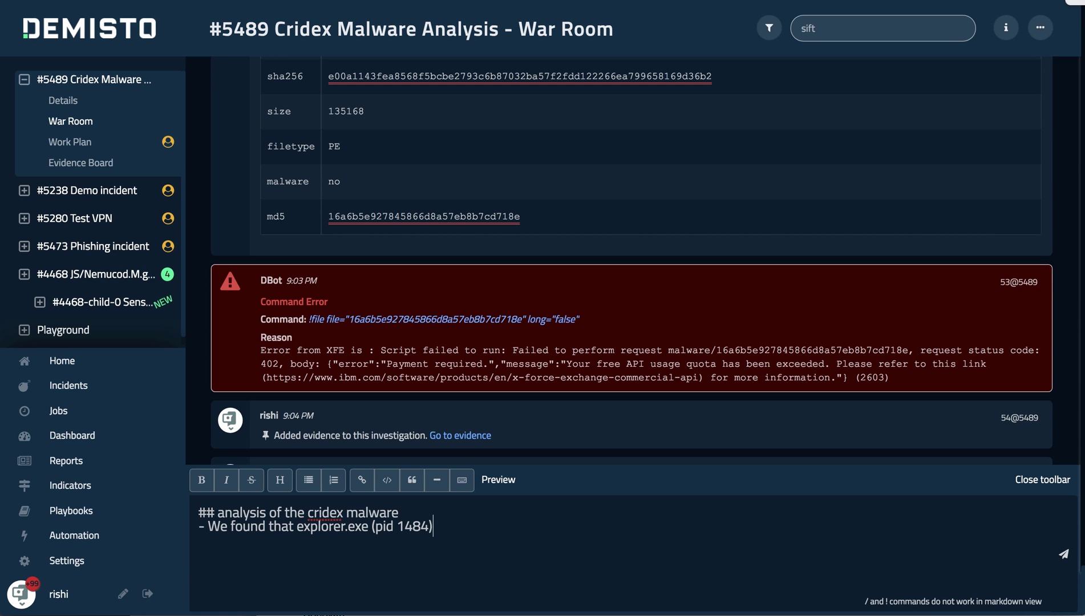
pyautogui.write('work')
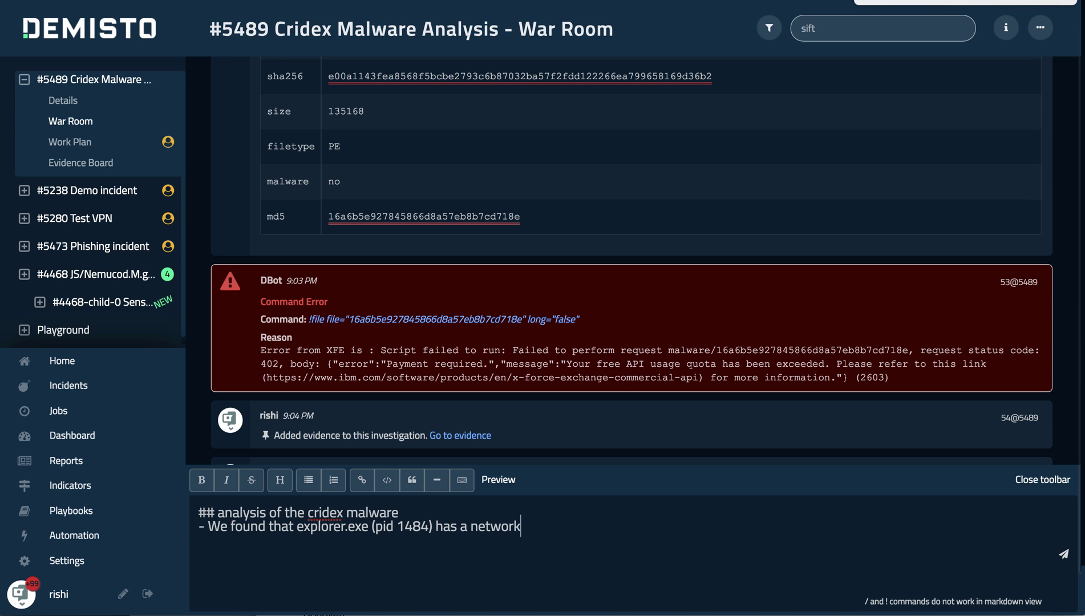
pyautogui.write(' connection.')
pyautogui.press('Return')
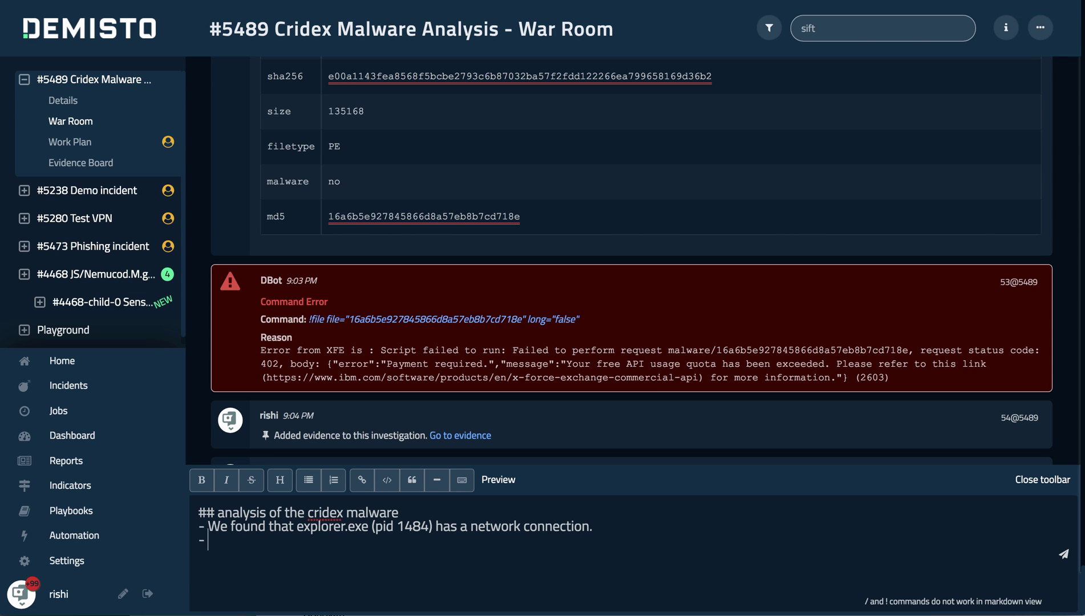
# - Add a second bullet reading "The dump of the process clearly shows that it has malicious reputation"
pyautogui.write('The dump of the p')
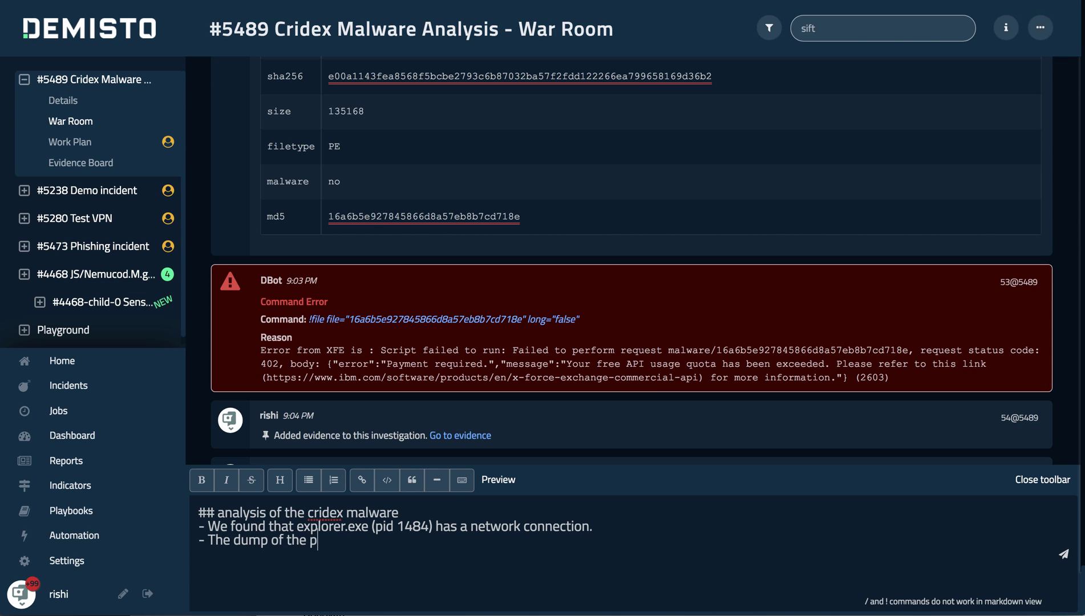
pyautogui.write('rocess clearly')
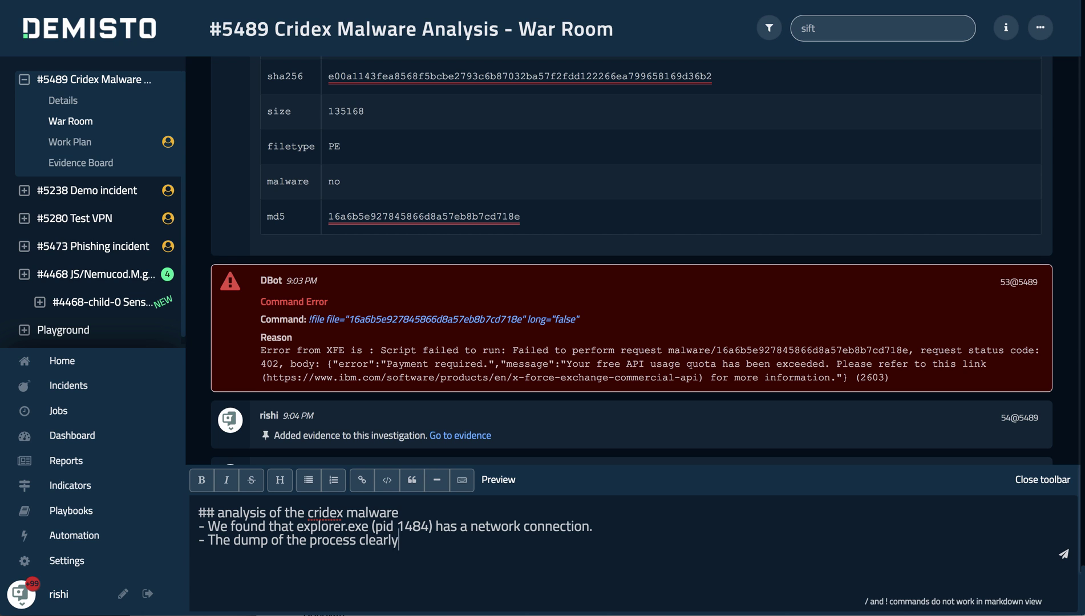
pyautogui.write(' shows that it has ')
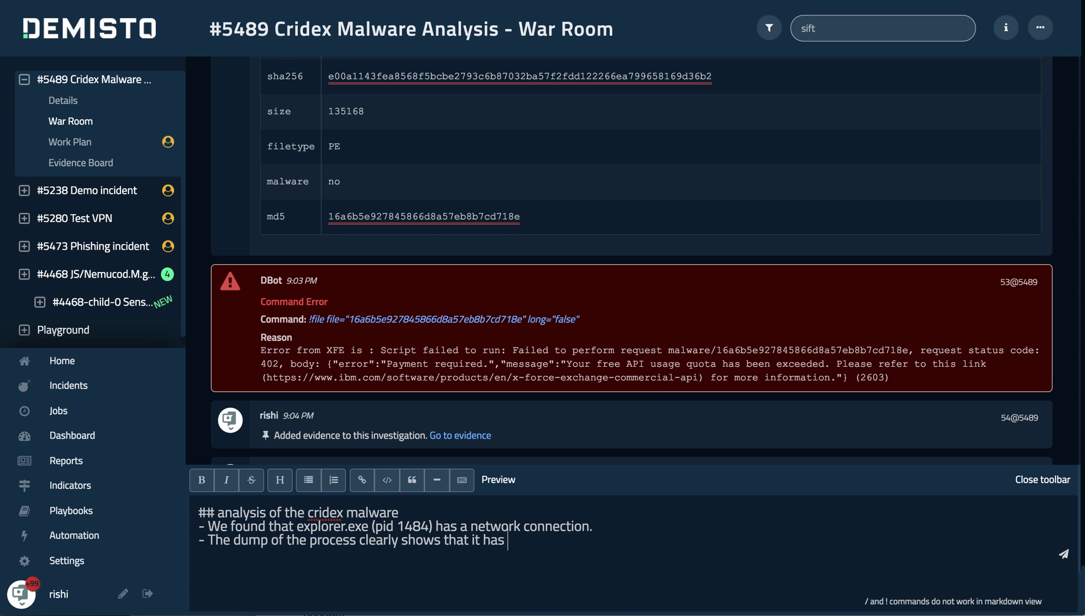
pyautogui.write('malicious reputation')
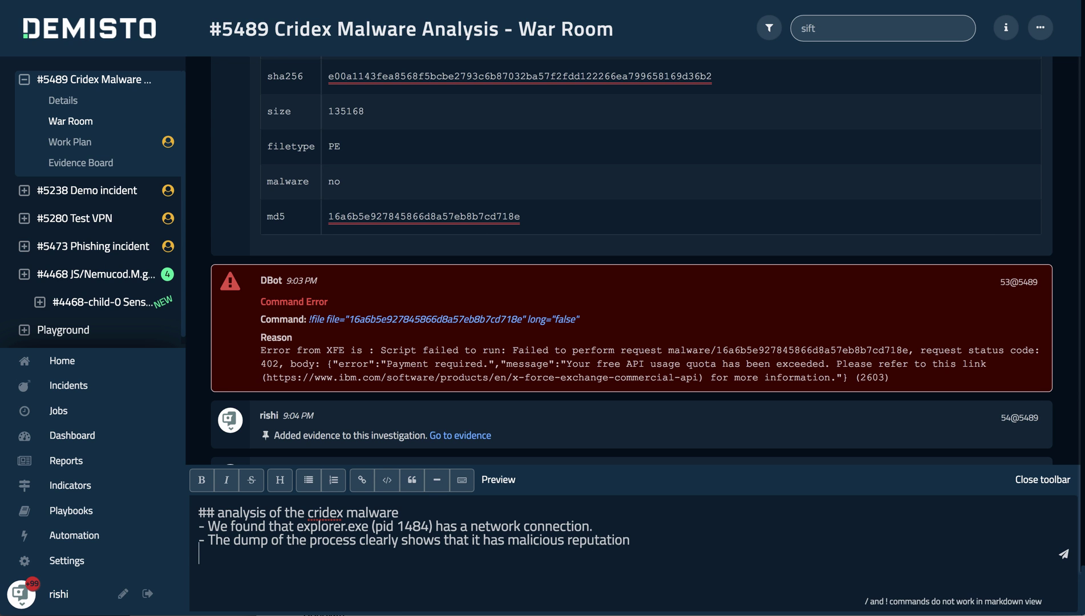
# - Post the markdown analysis to the war room and mark the posted entry as a note
pyautogui.click(1063, 554)
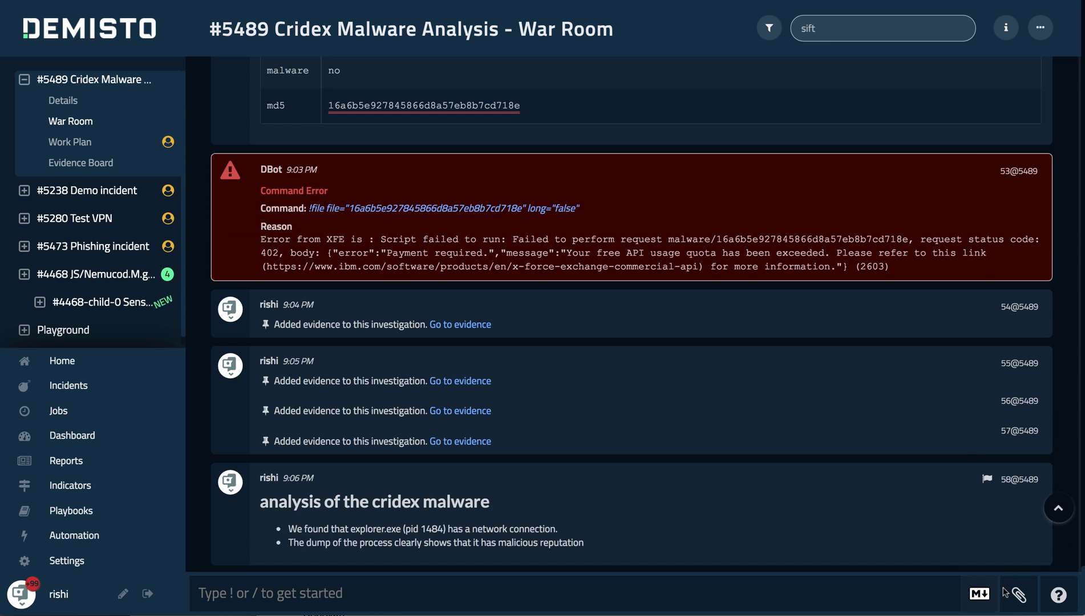
pyautogui.click(953, 461)
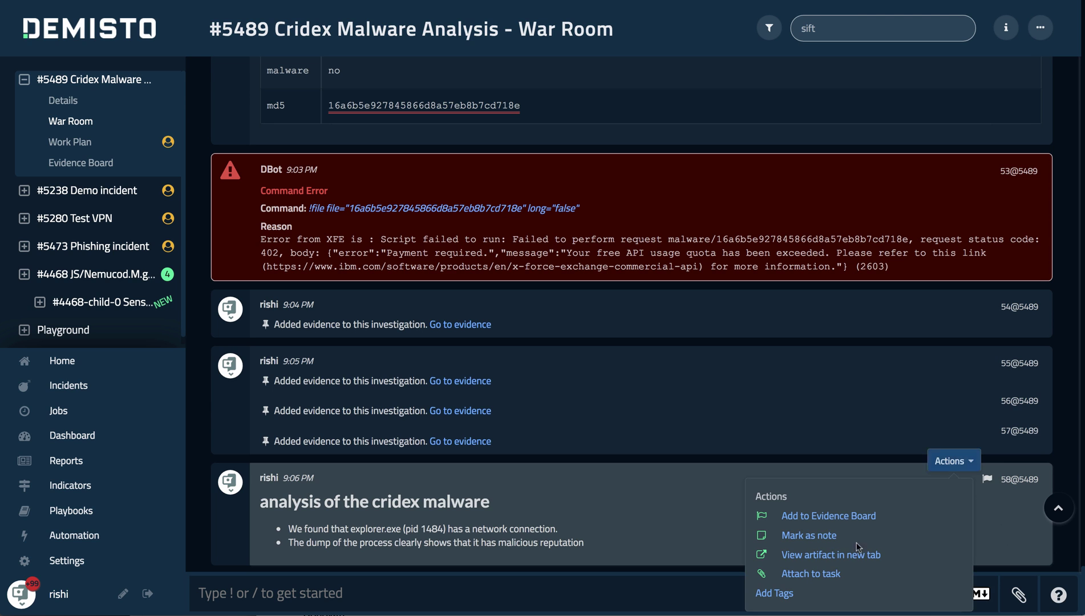
pyautogui.click(823, 533)
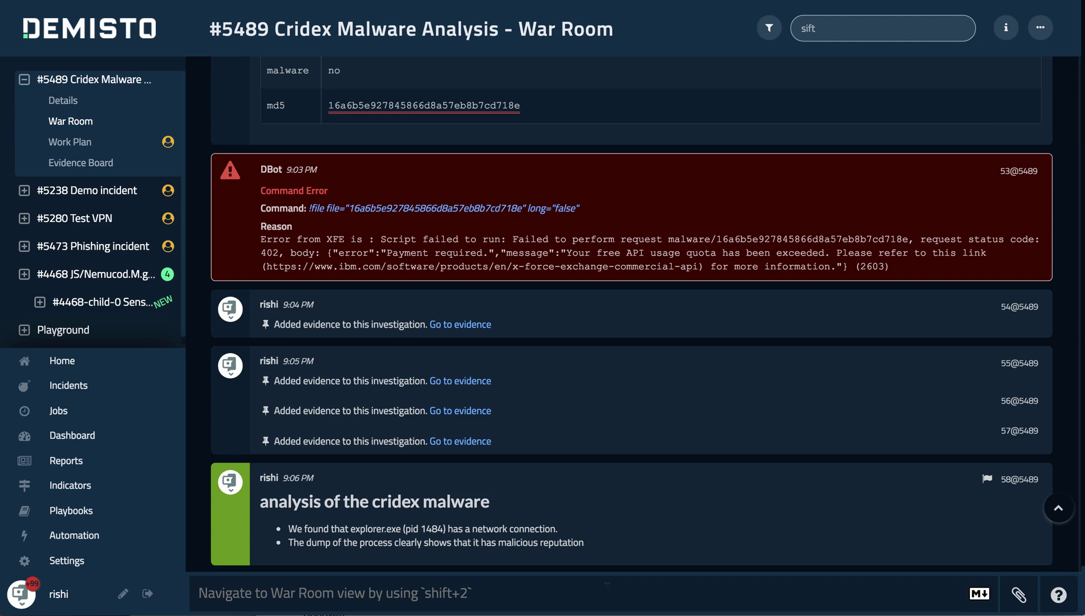
# - Review the incident's evidence board in details view, covering the image info, running processes and process memory dump entries
pyautogui.scroll(20, 607, 586)
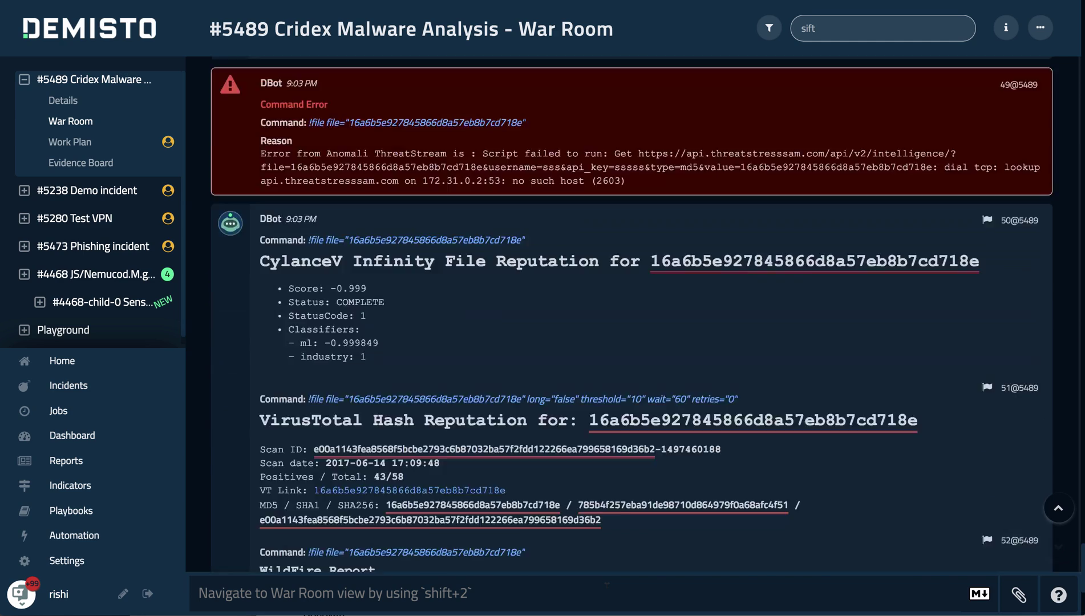
pyautogui.scroll(-3, 607, 586)
pyautogui.scroll(-10, 607, 587)
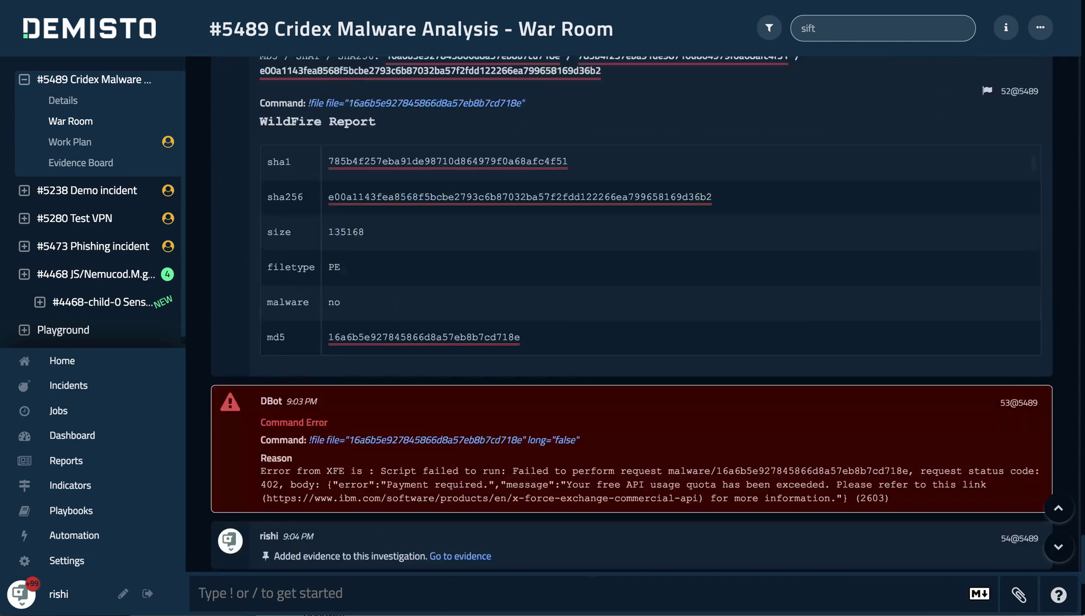
pyautogui.click(108, 167)
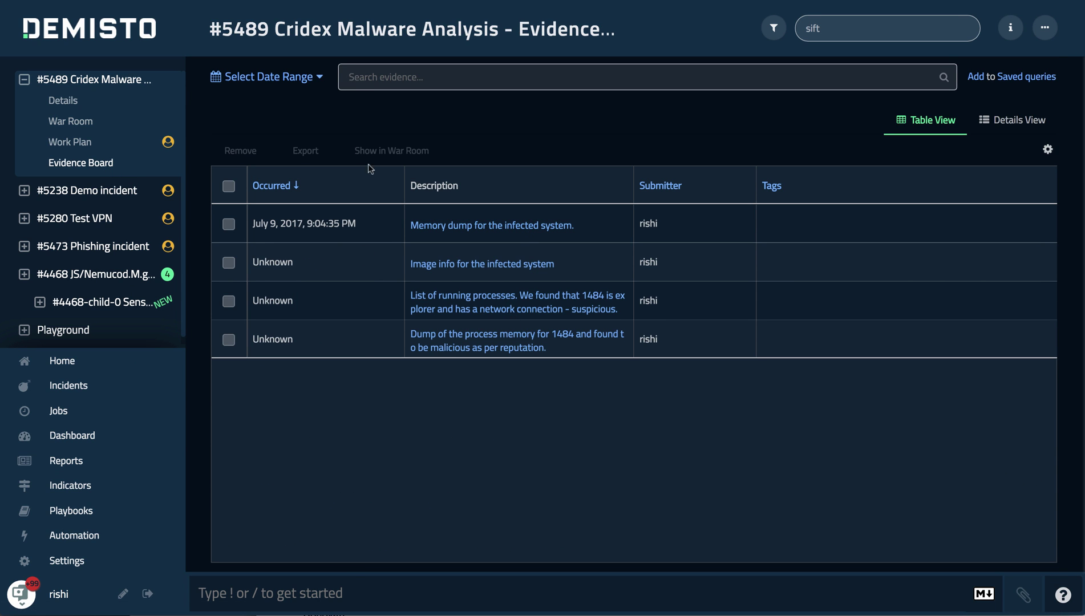
pyautogui.click(1001, 119)
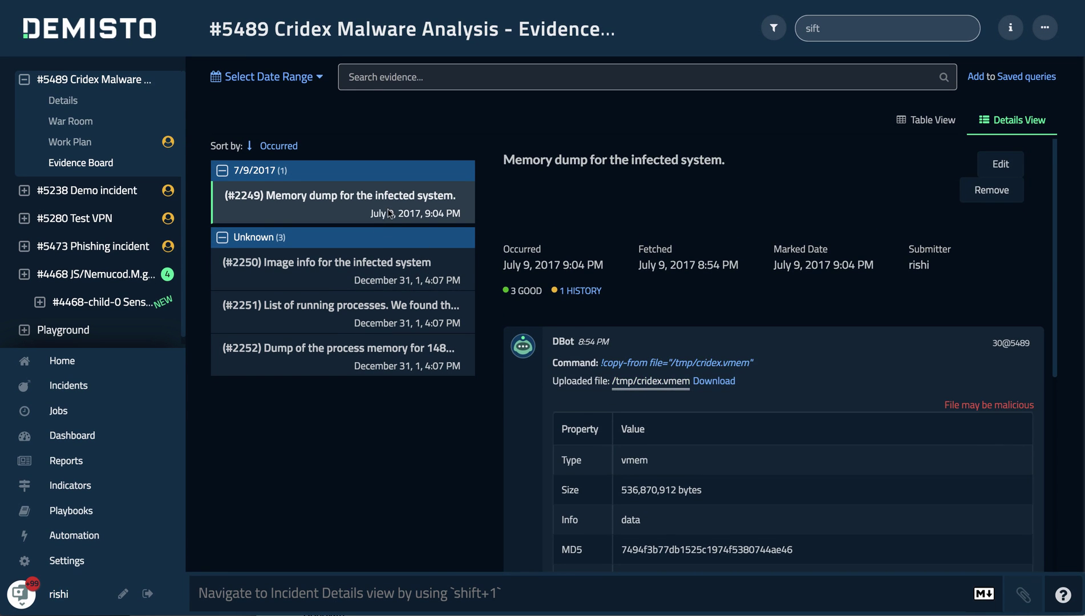
pyautogui.click(376, 273)
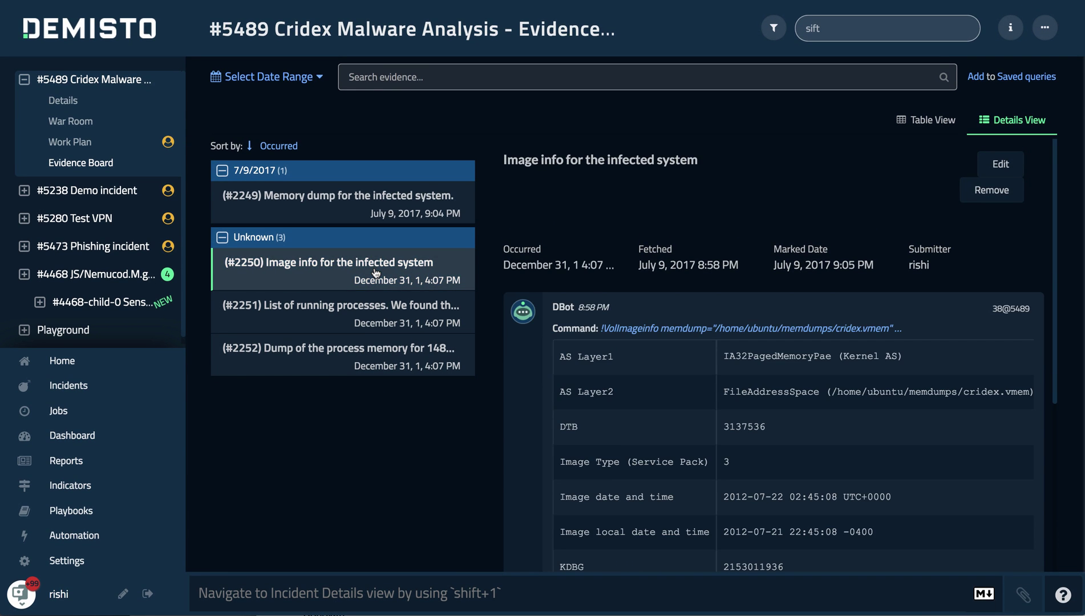
pyautogui.click(358, 311)
pyautogui.click(347, 358)
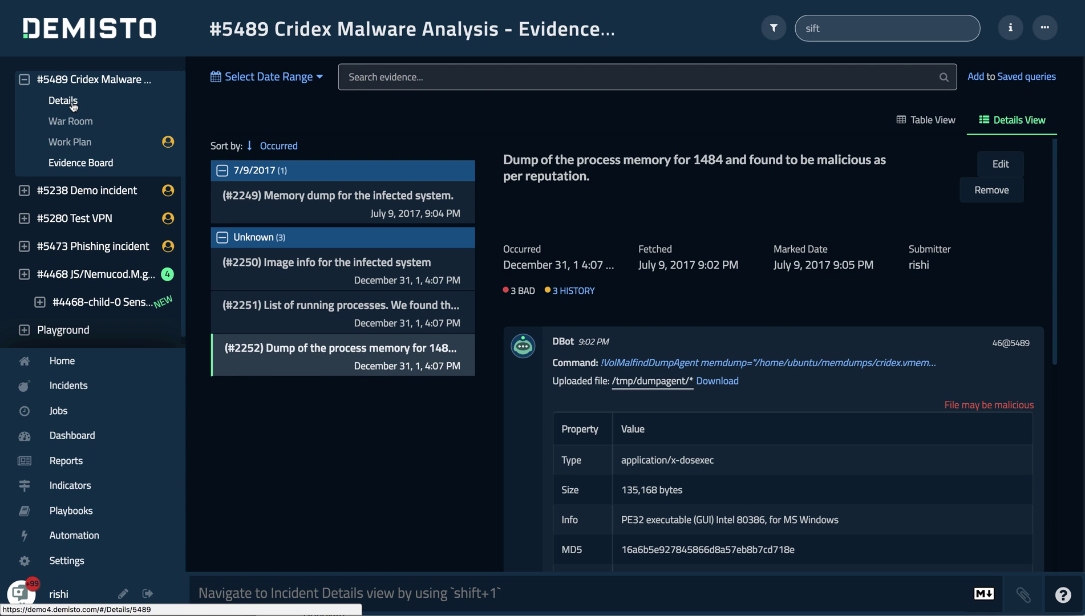
# - Return to the home page and run a global search for "cridex"
pyautogui.click(82, 359)
pyautogui.click(817, 33)
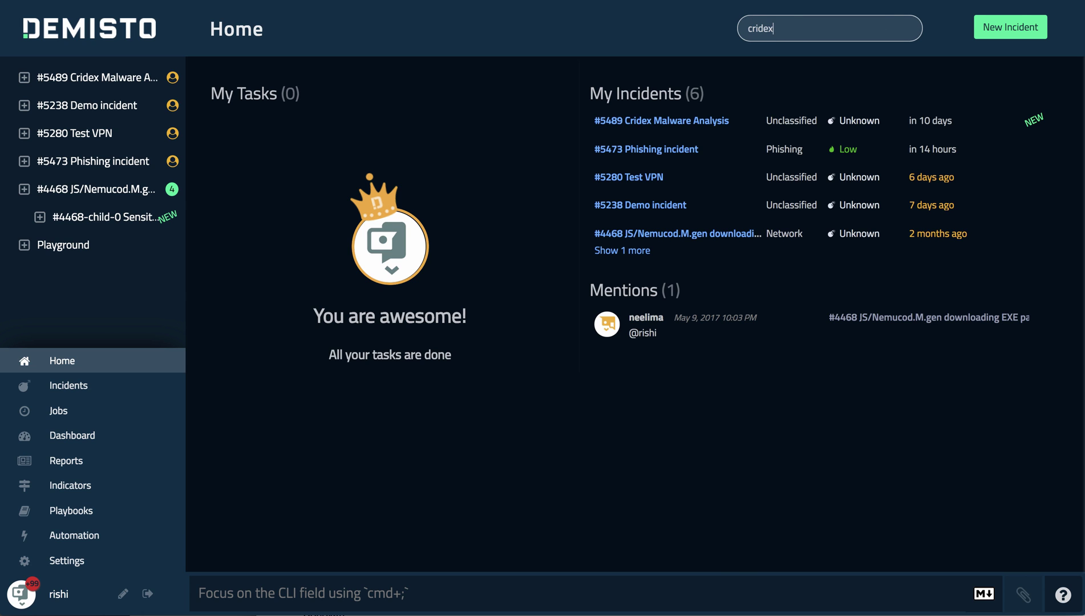
pyautogui.press('Return')
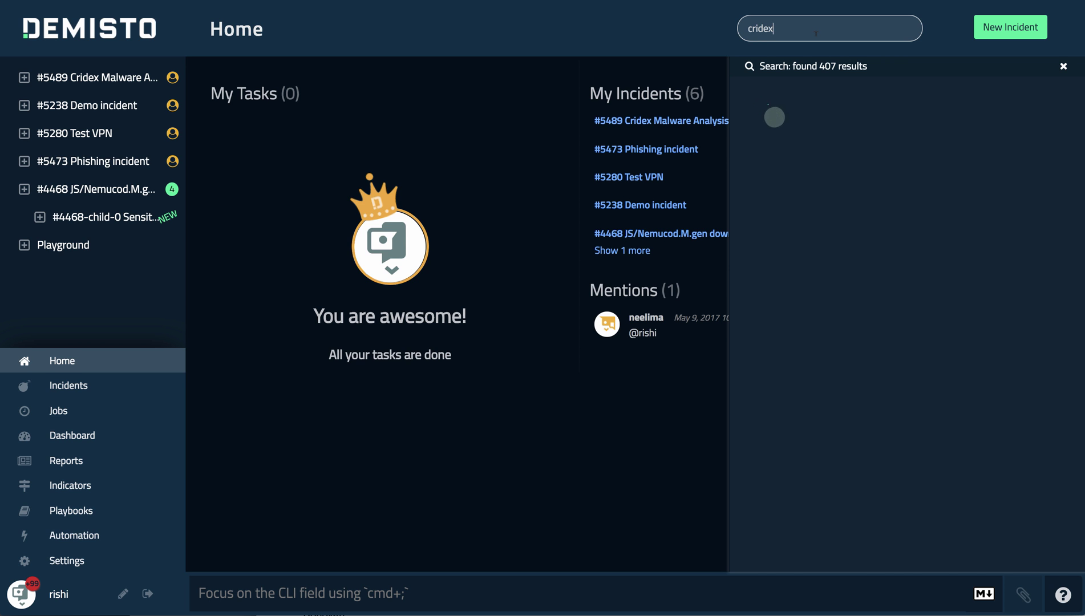
# - Look through the search results and go to the "analysis of the cridex malware" entry in its war room
pyautogui.scroll(-10, 885, 292)
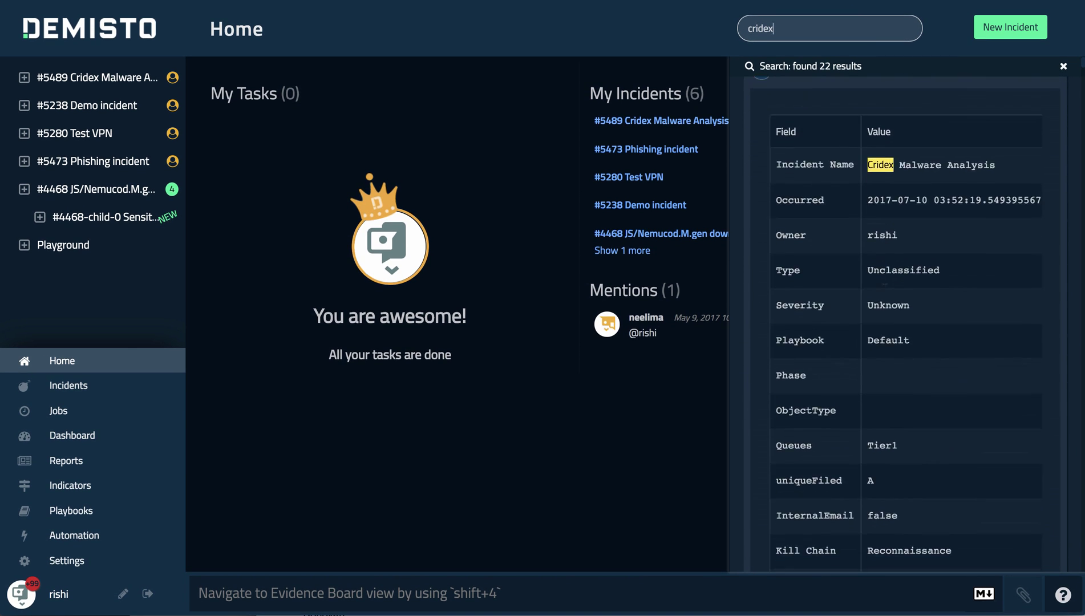
pyautogui.scroll(4, 885, 292)
pyautogui.scroll(-6, 885, 292)
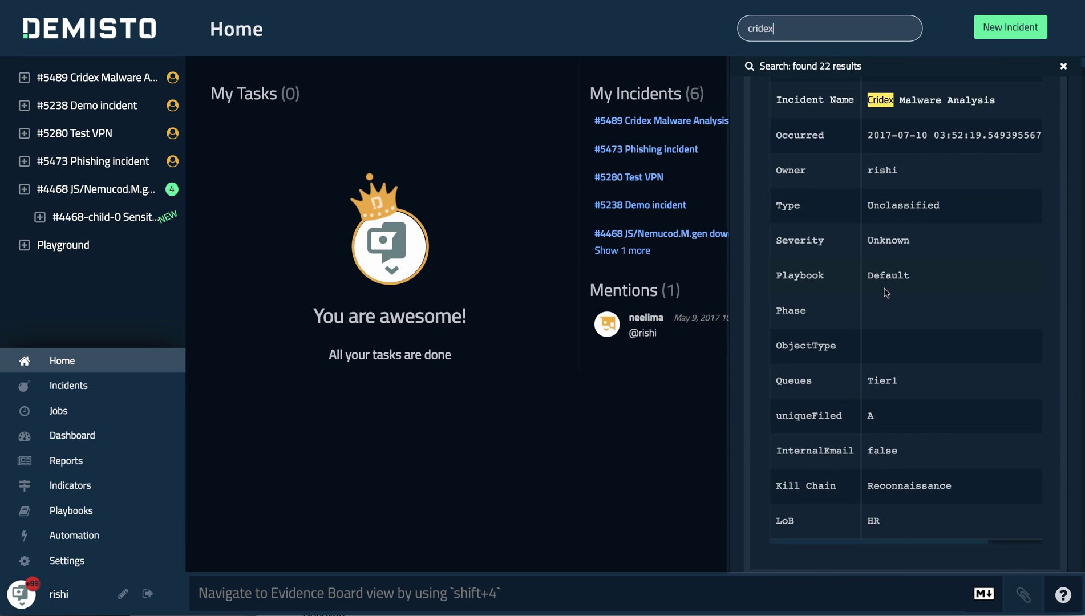
pyautogui.scroll(-5, 886, 293)
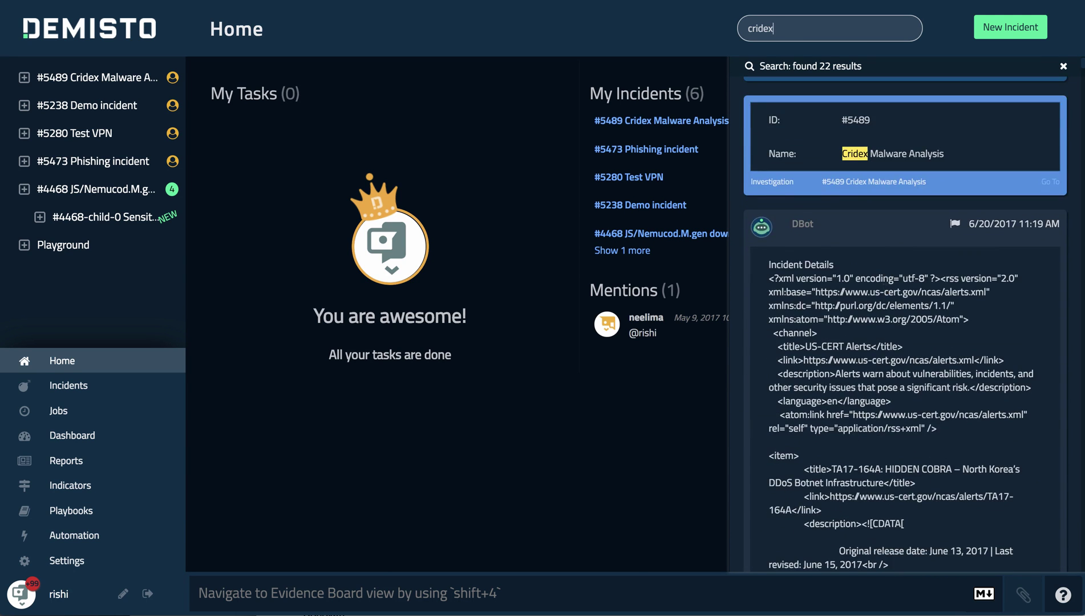
pyautogui.scroll(11, 886, 293)
pyautogui.scroll(2, 884, 288)
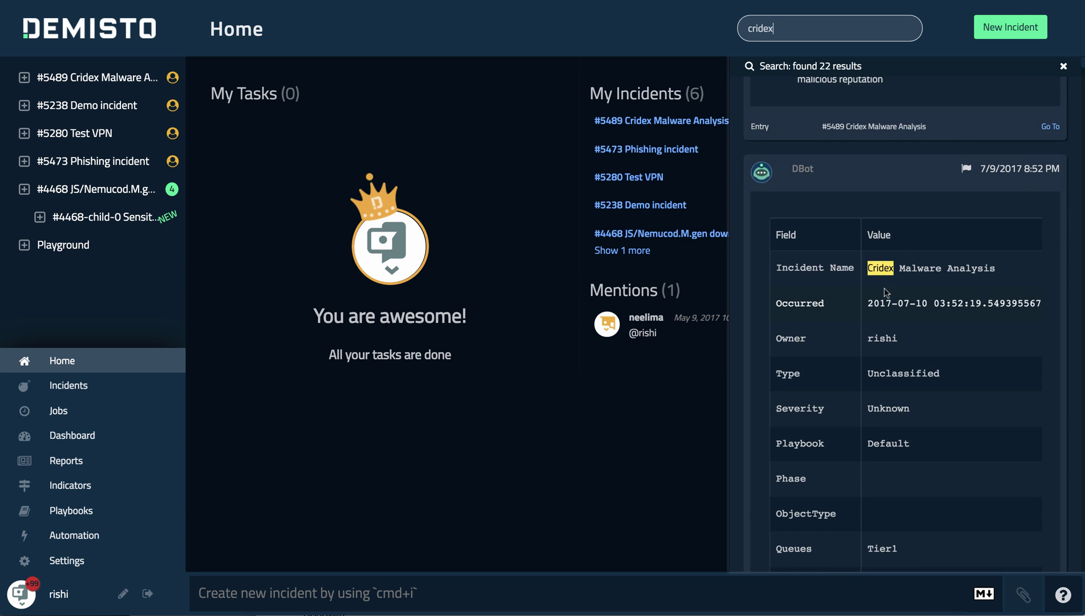
pyautogui.scroll(-2, 1003, 185)
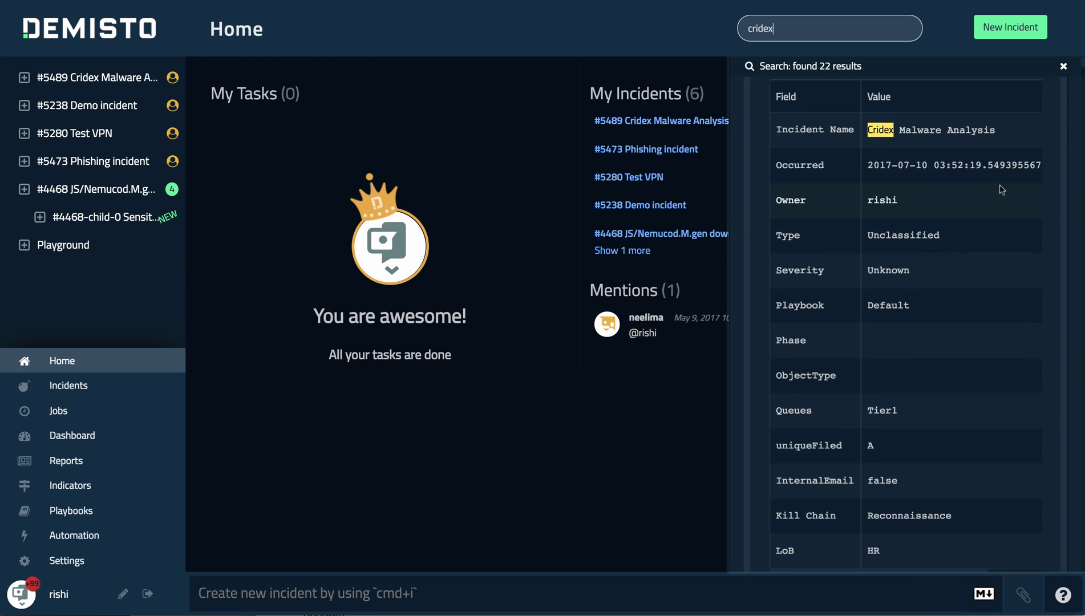
pyautogui.scroll(2, 1002, 184)
pyautogui.scroll(2, 1002, 189)
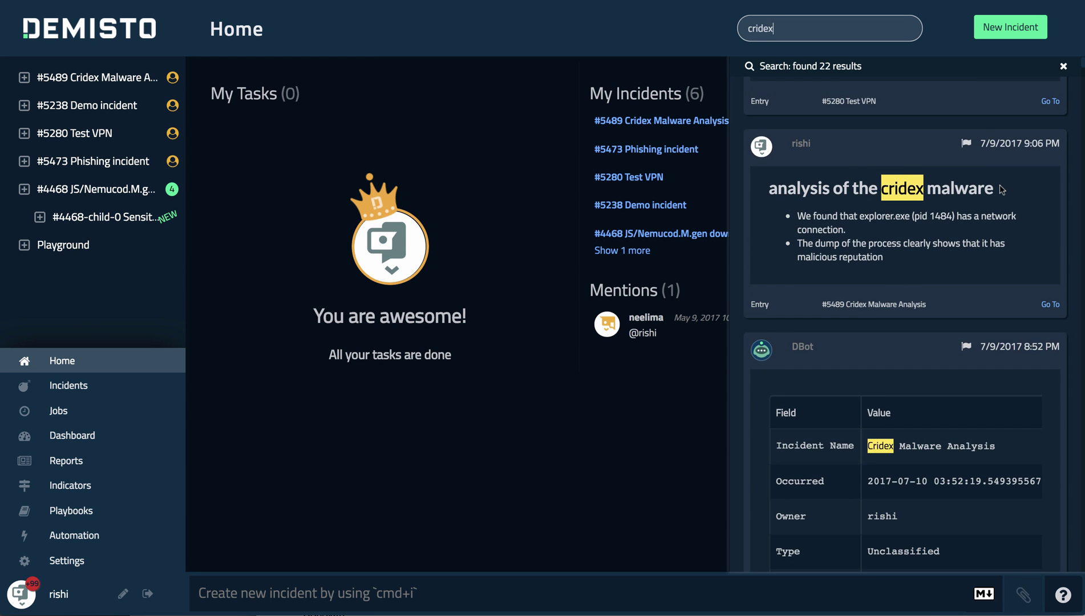
pyautogui.click(1048, 305)
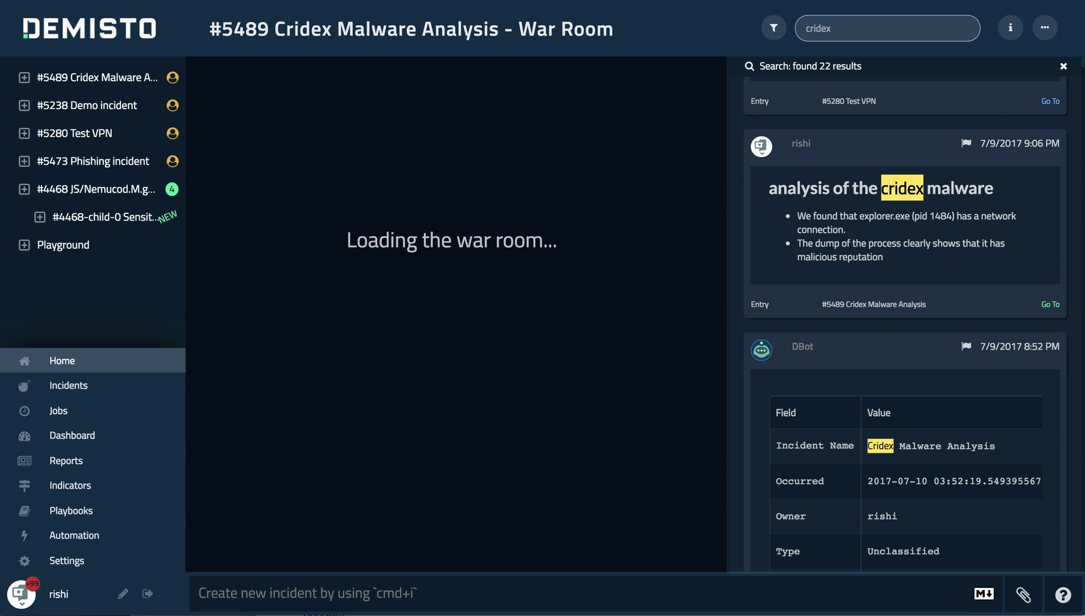